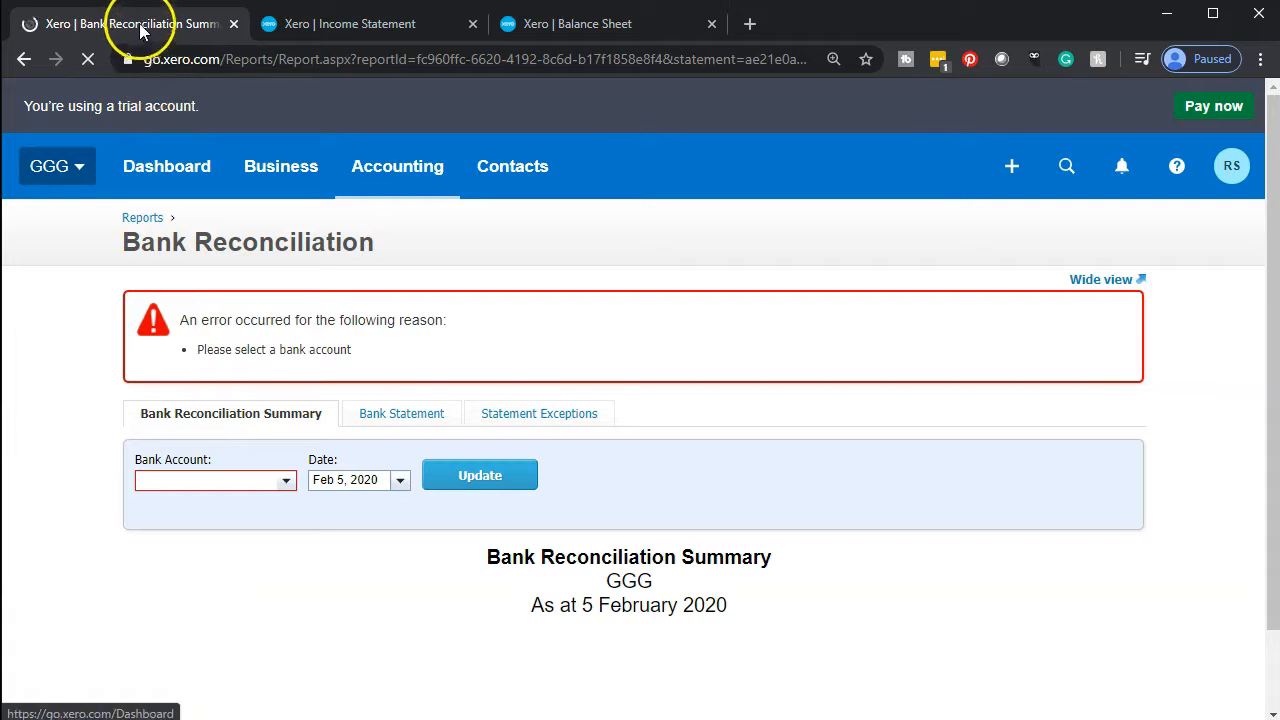
- Duplicate the browser page showing the Bank Reconciliation report
right_click(140, 24)
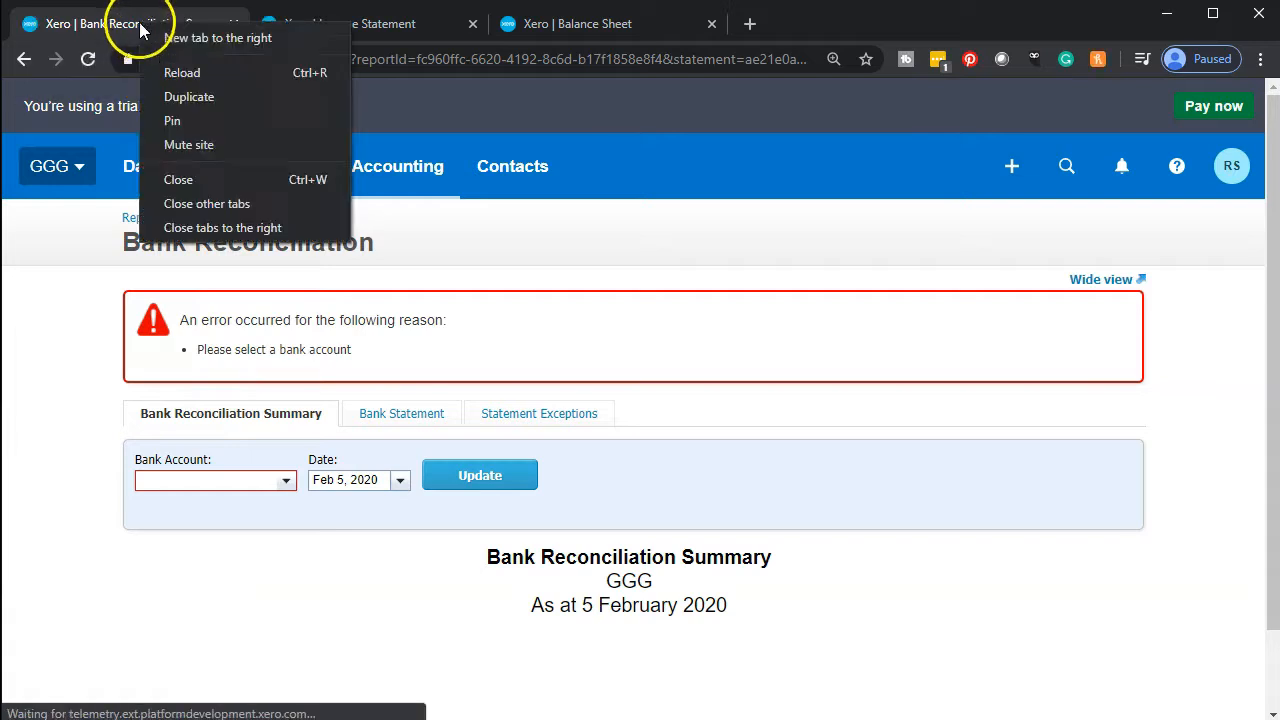
left_click(176, 106)
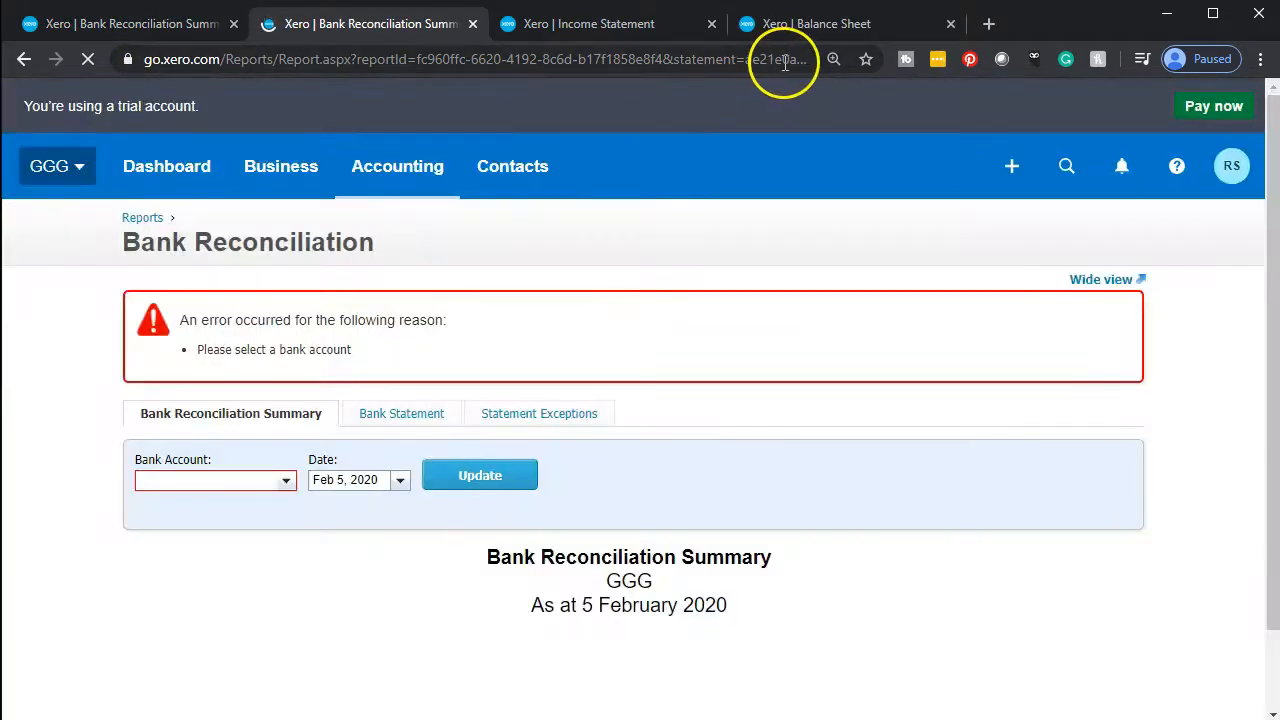
- Update the Balance Sheet report to show figures as of March 31, 2020
left_click(793, 34)
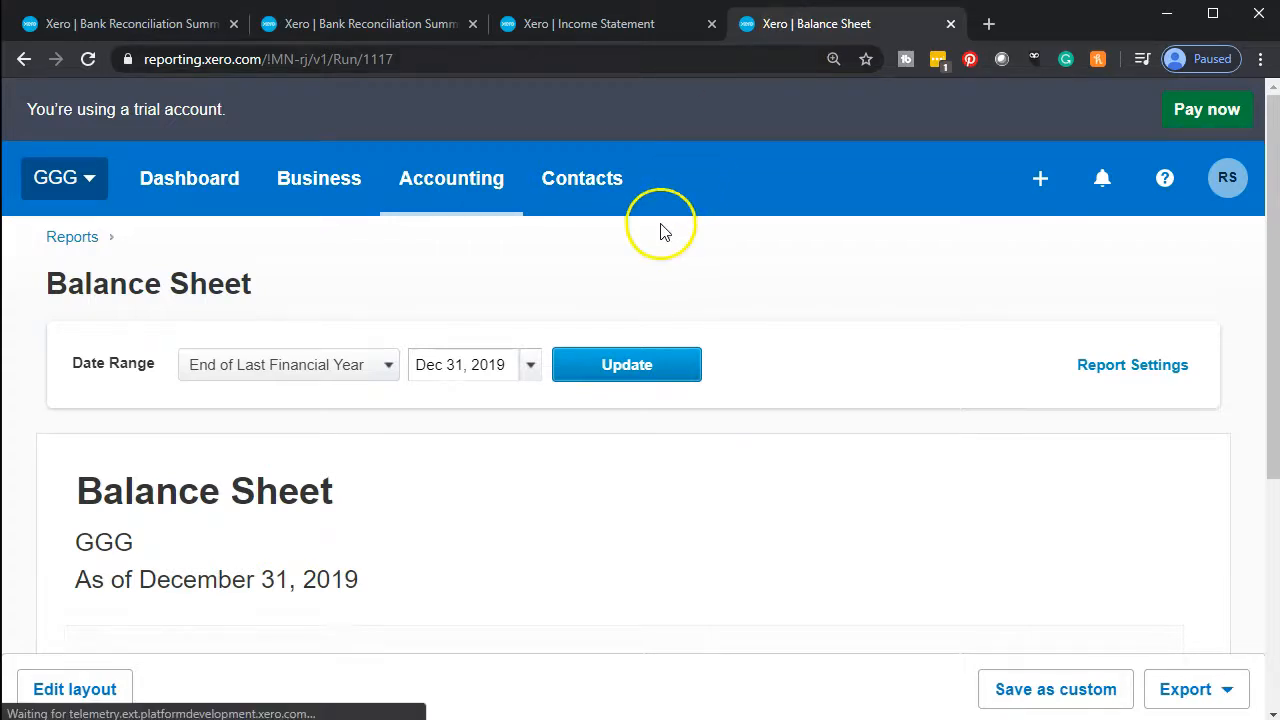
scroll(660, 229, "down", 1)
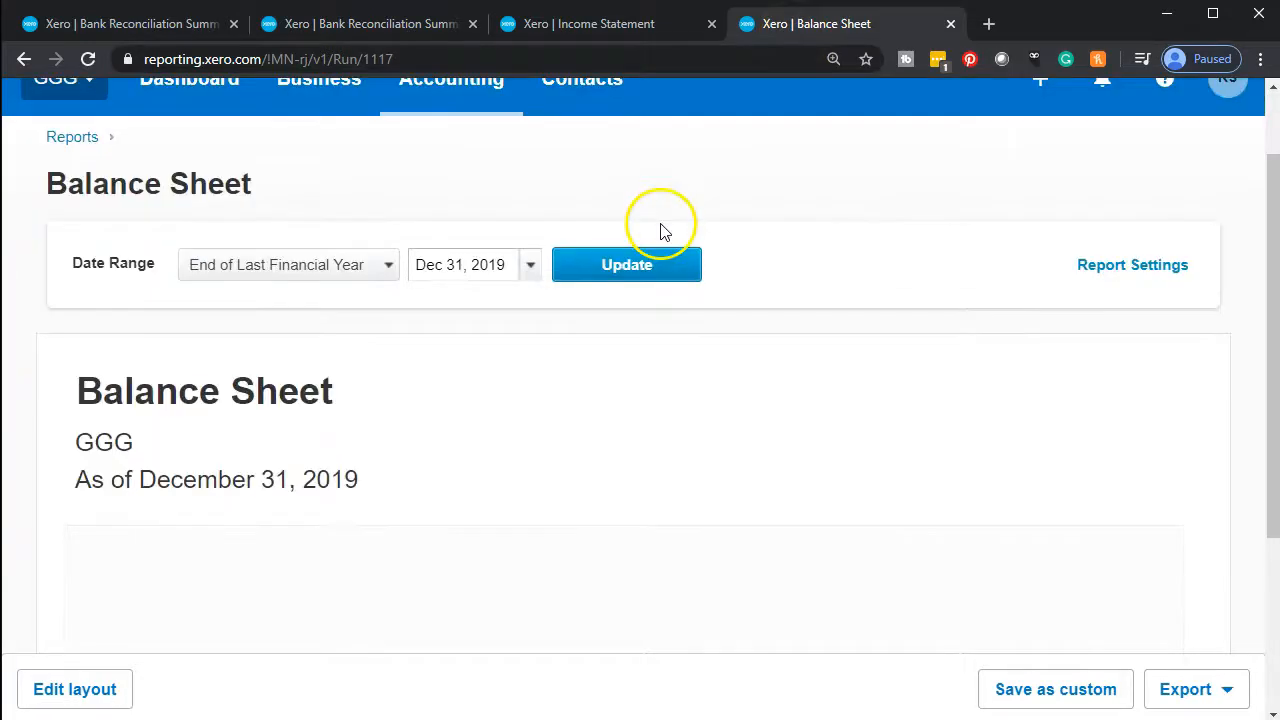
left_click(531, 266)
left_click(800, 308)
left_click(800, 308)
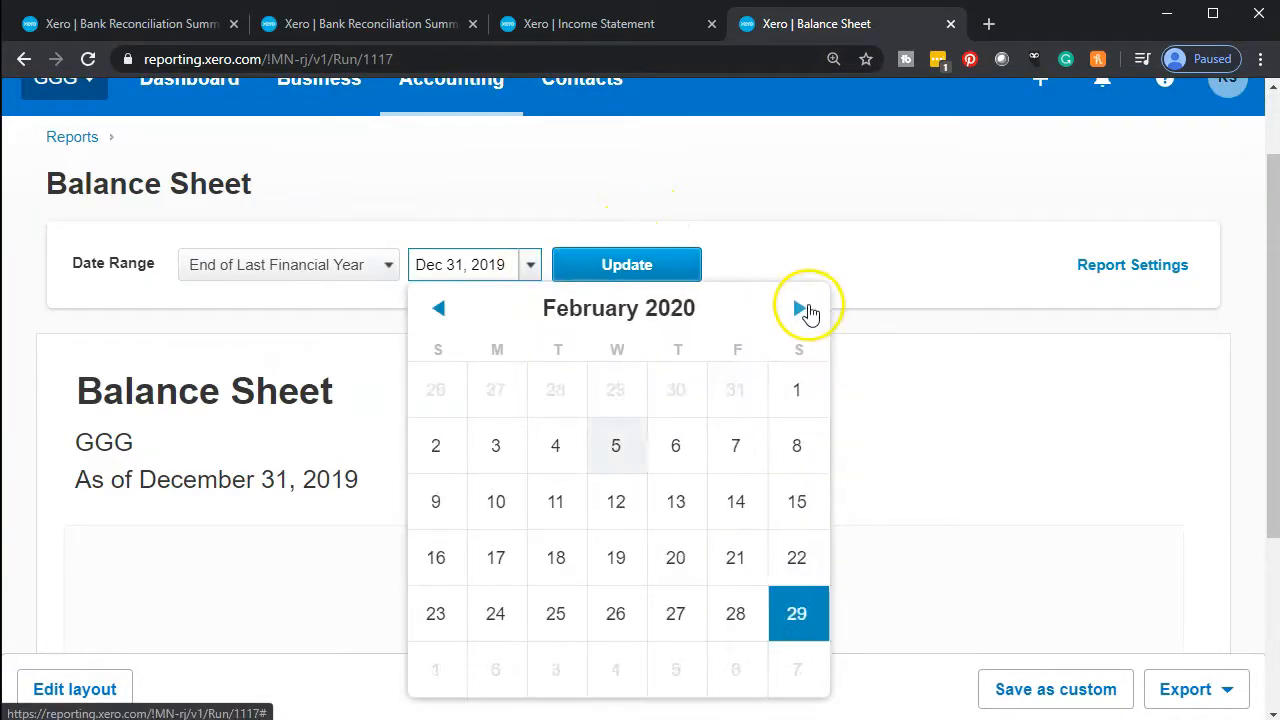
left_click(800, 308)
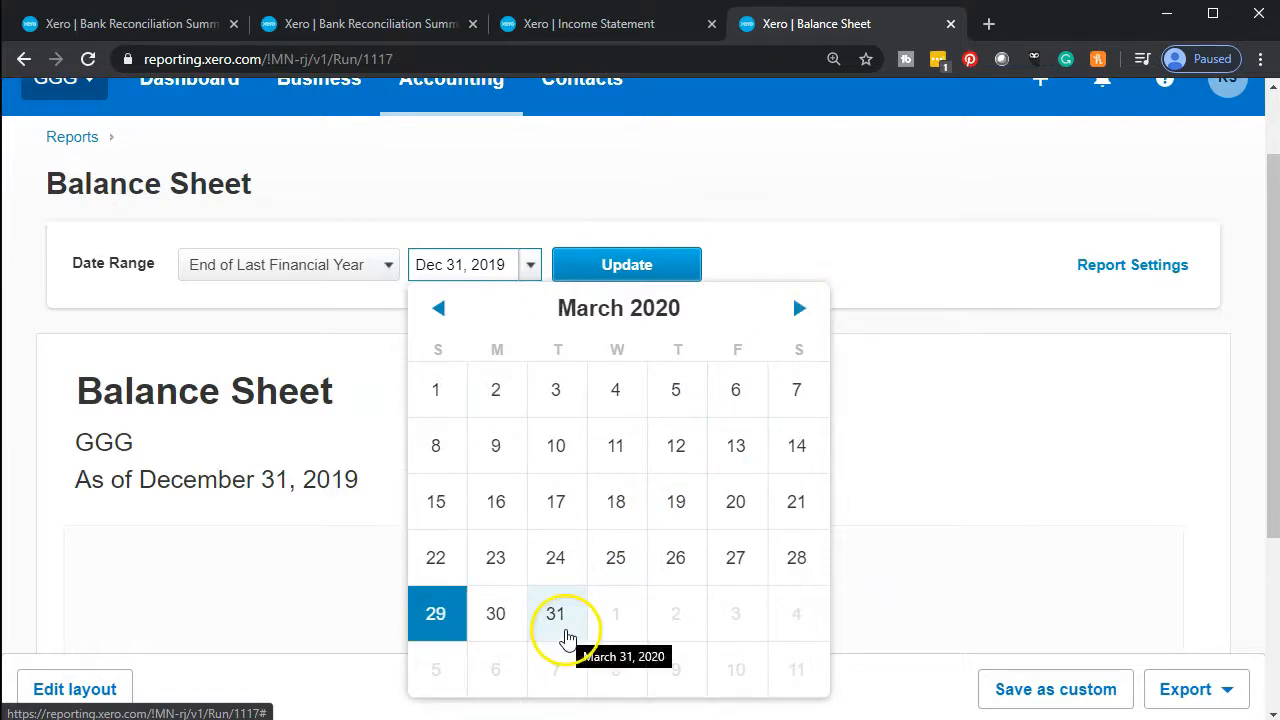
left_click(560, 634)
left_click(568, 267)
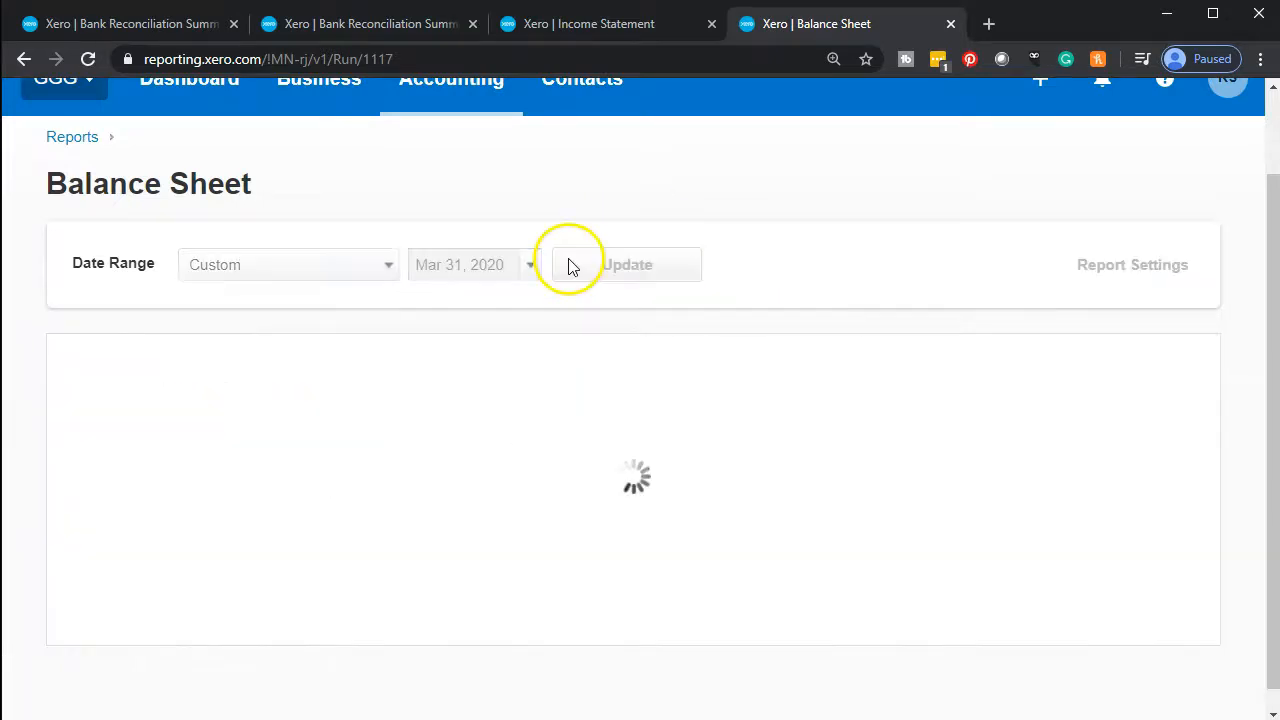
scroll(569, 268, "down", 2)
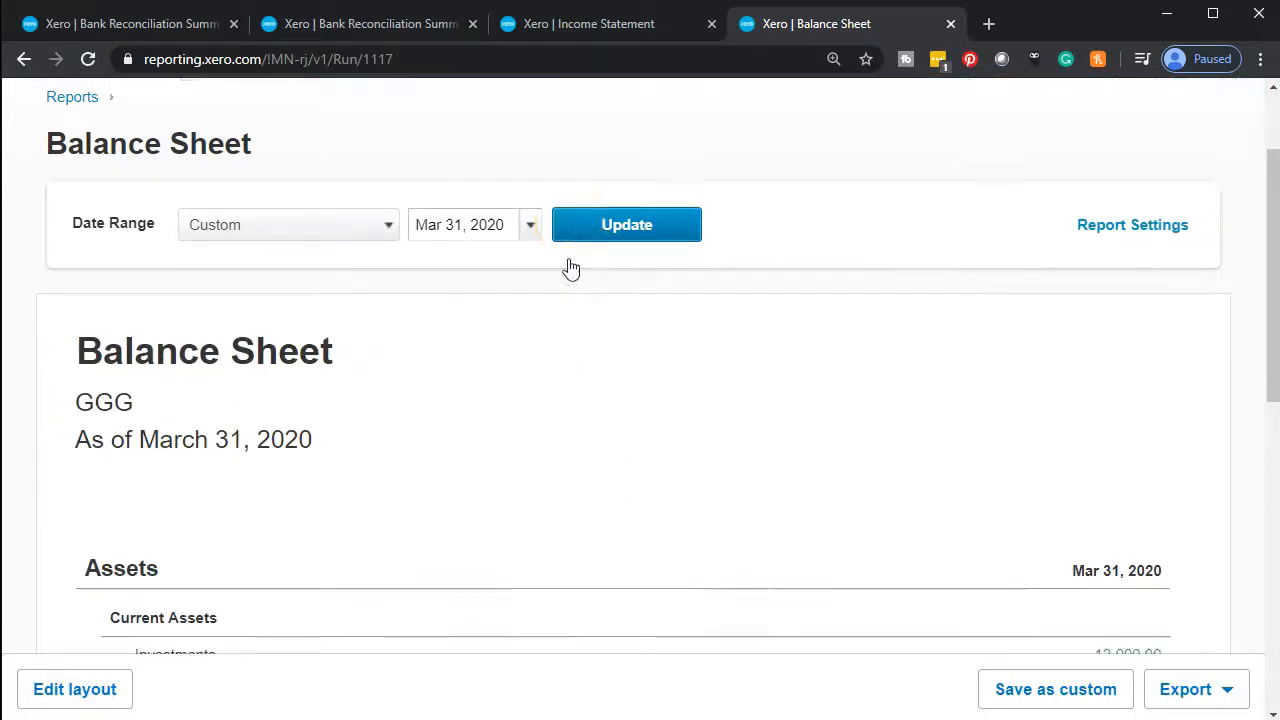
- Run the Bank Reconciliation Summary in the duplicated page for the Checking - Chase account as of Mar 31, 2020
left_click(602, 40)
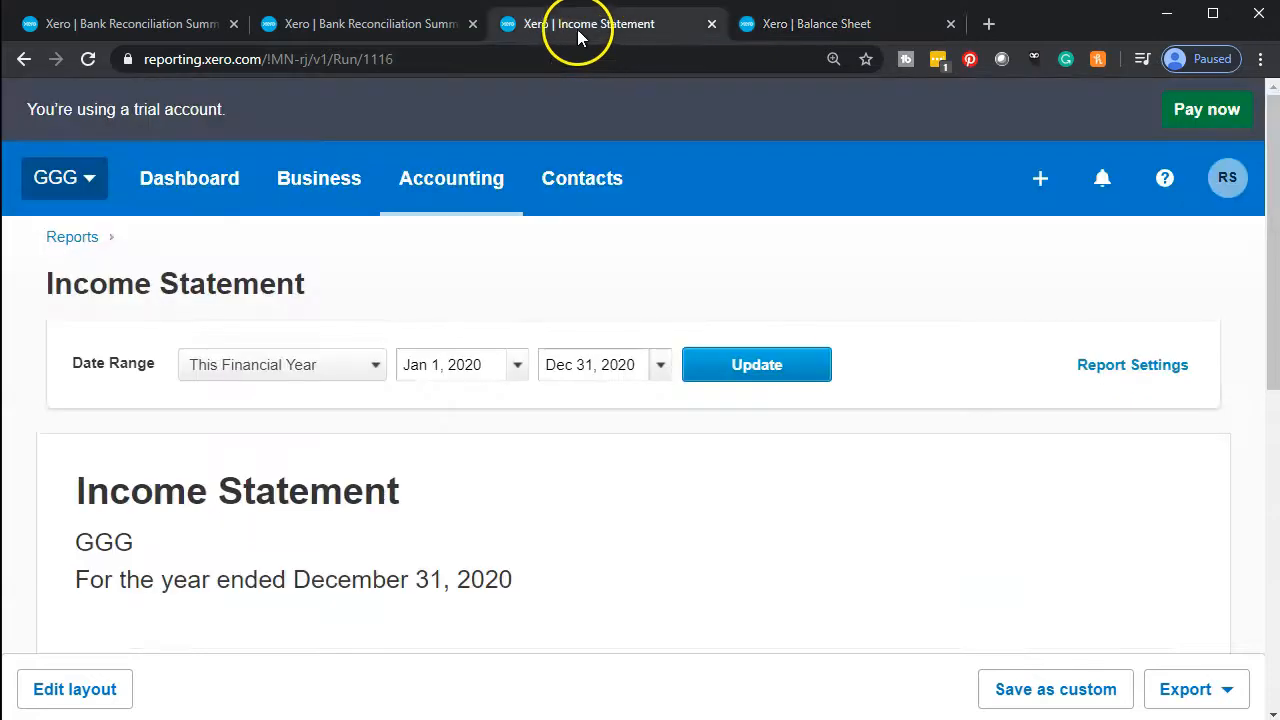
left_click(390, 30)
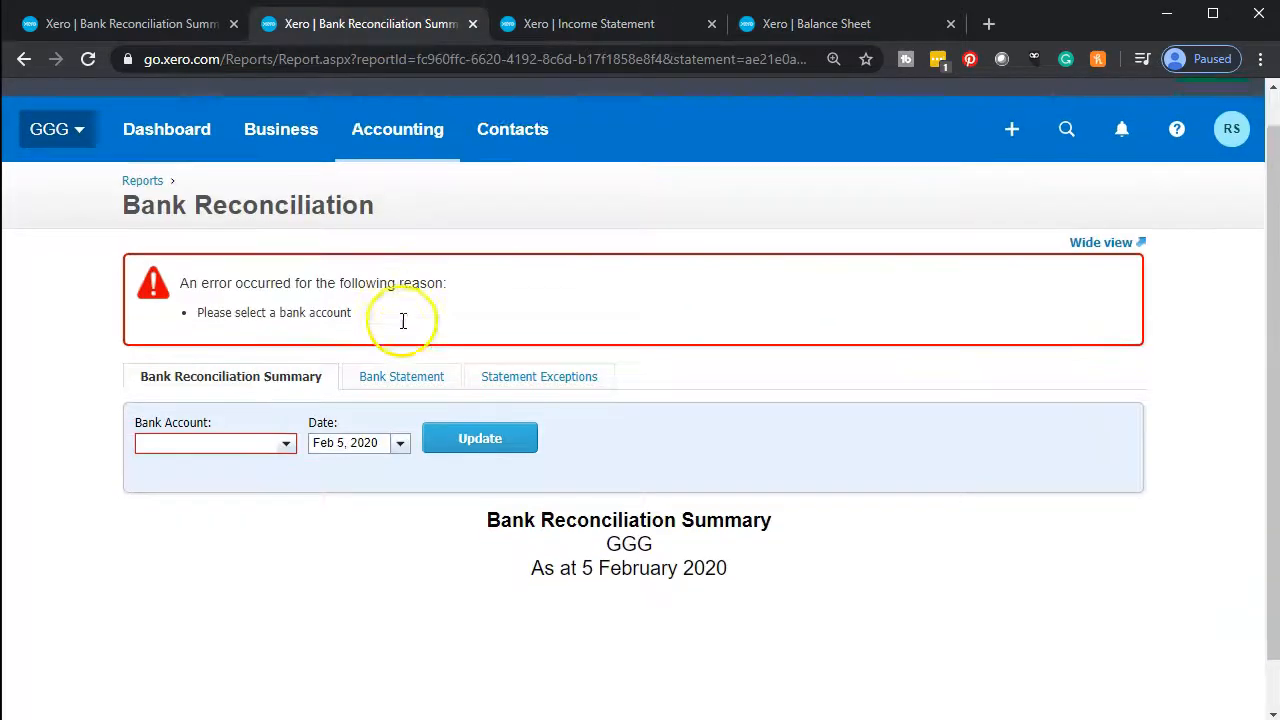
scroll(403, 320, "down", 1)
left_click(284, 388)
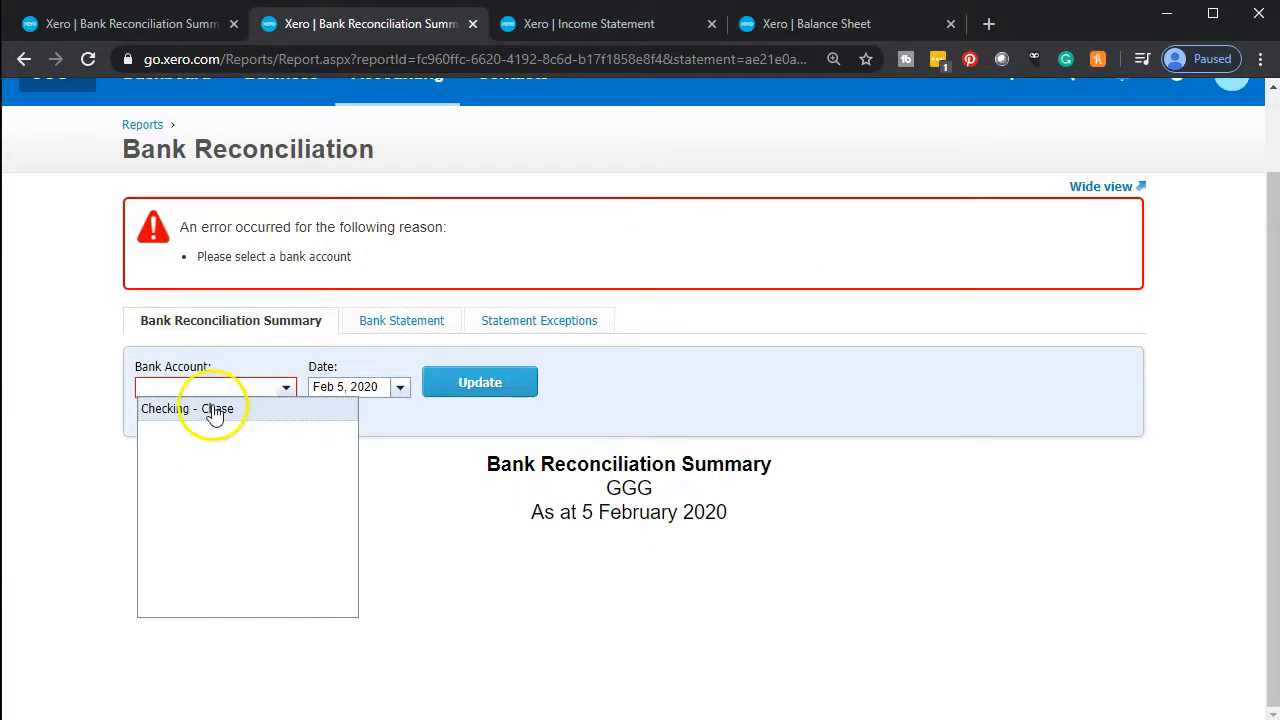
left_click(252, 410)
left_click(401, 389)
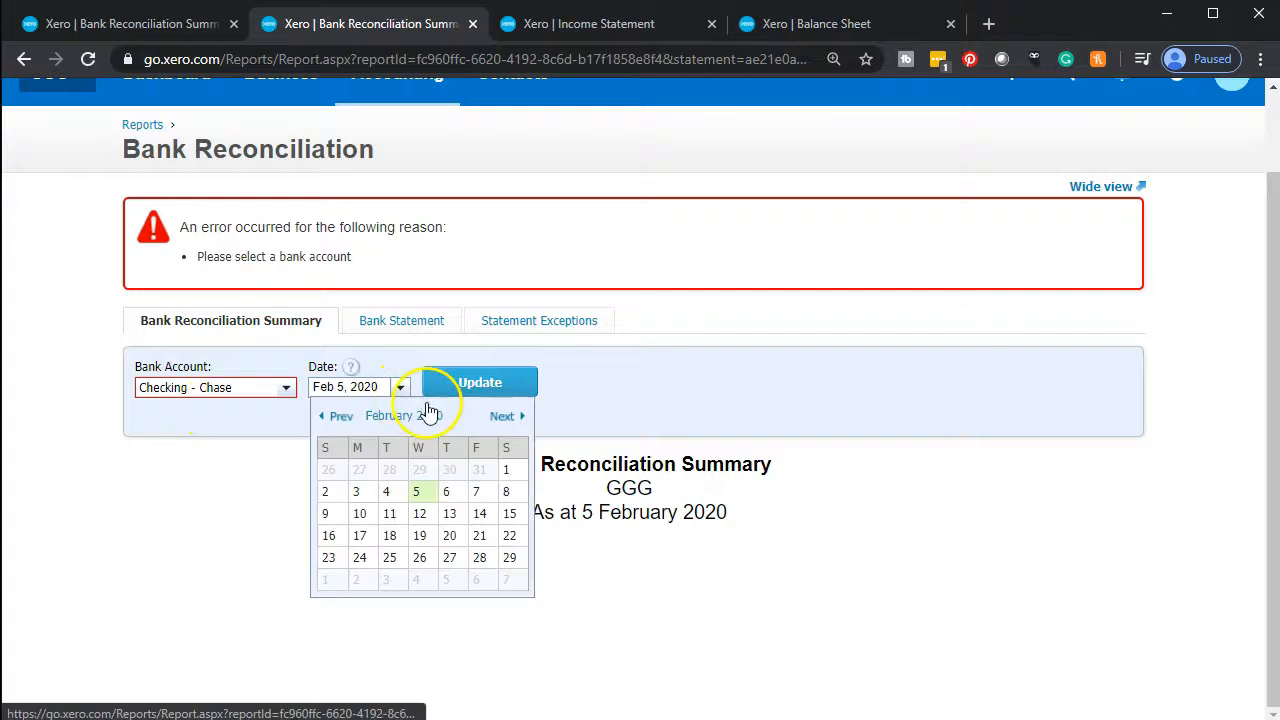
left_click(507, 420)
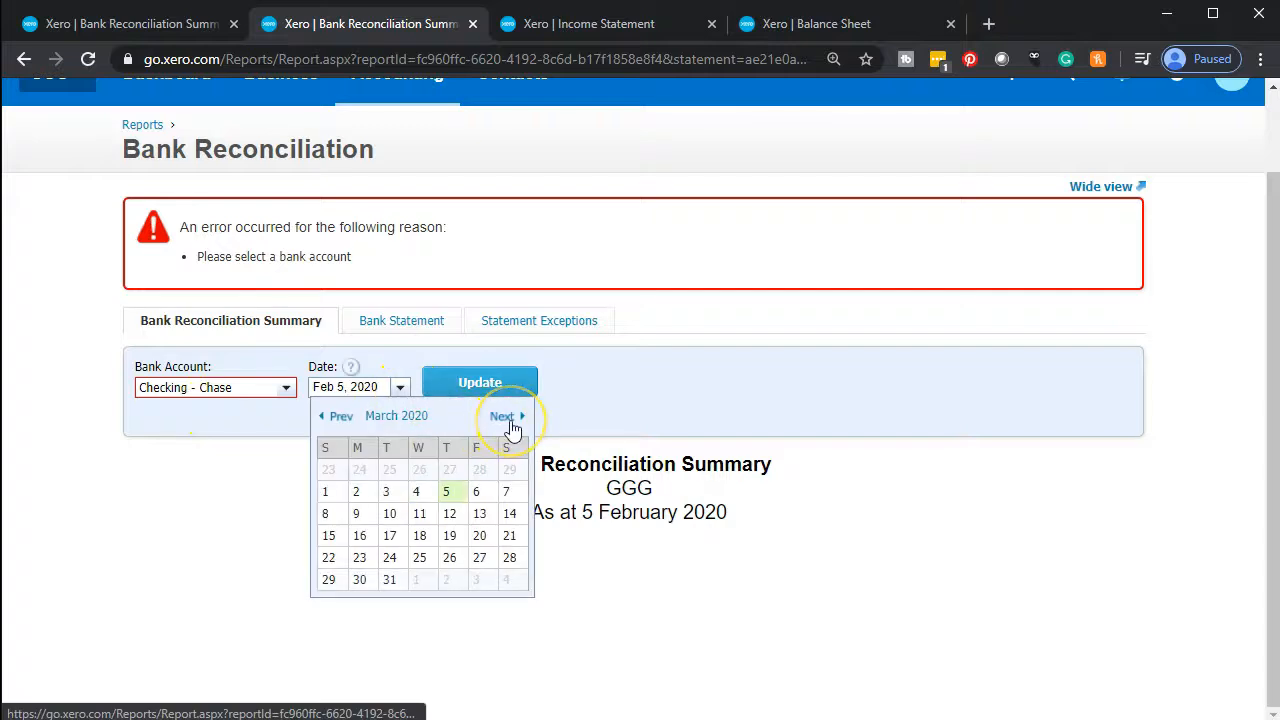
left_click(390, 584)
left_click(466, 390)
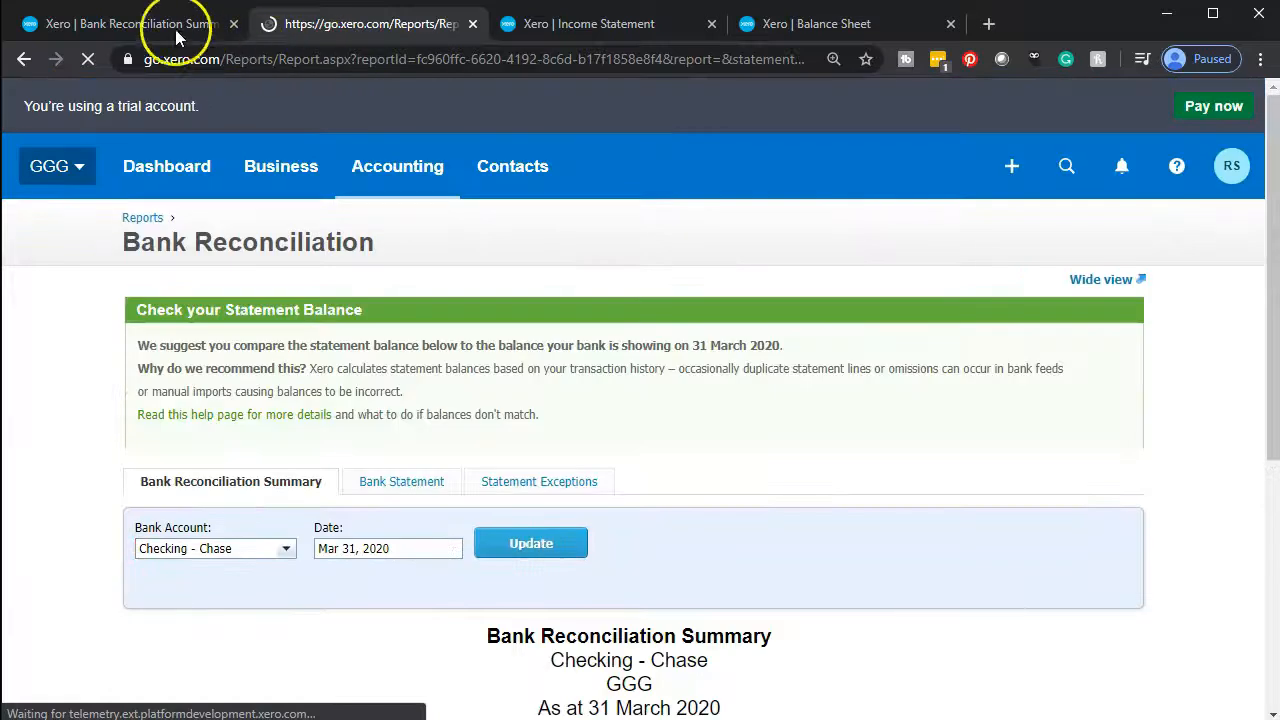
- In the original Bank Reconciliation page, go to the bank accounts and open the items to reconcile for Checking - Chase
left_click(141, 28)
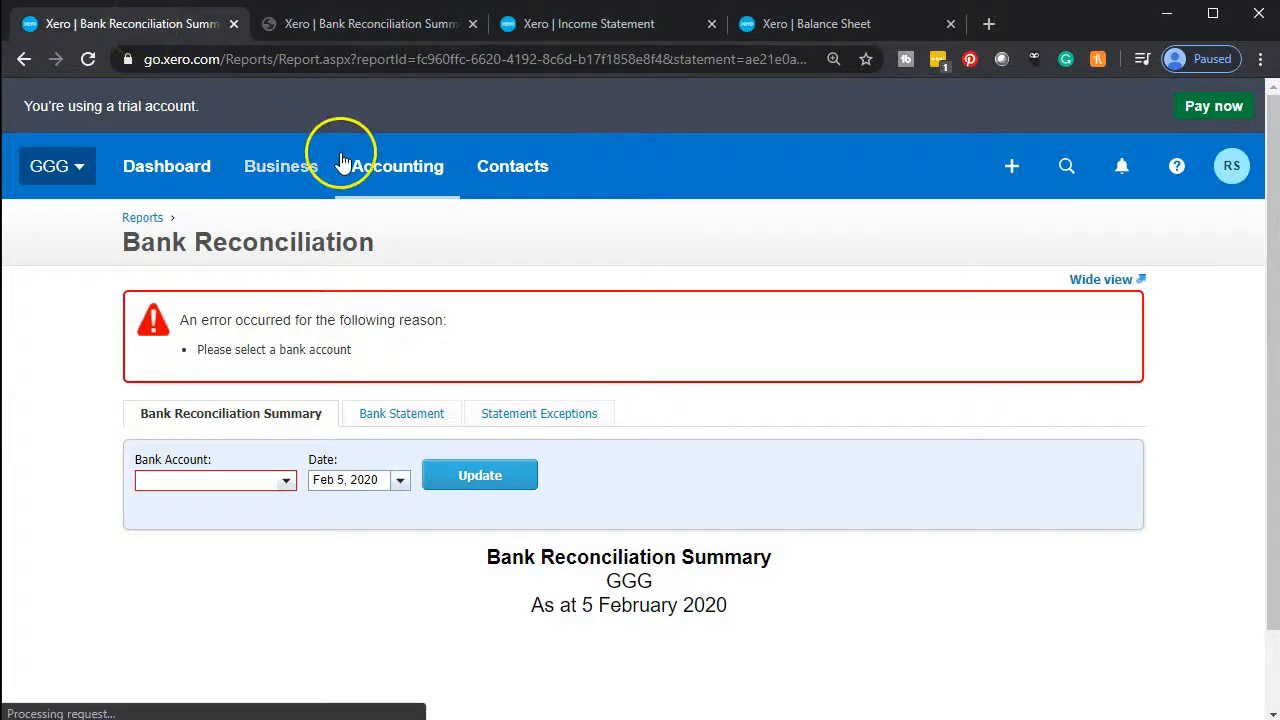
left_click(387, 172)
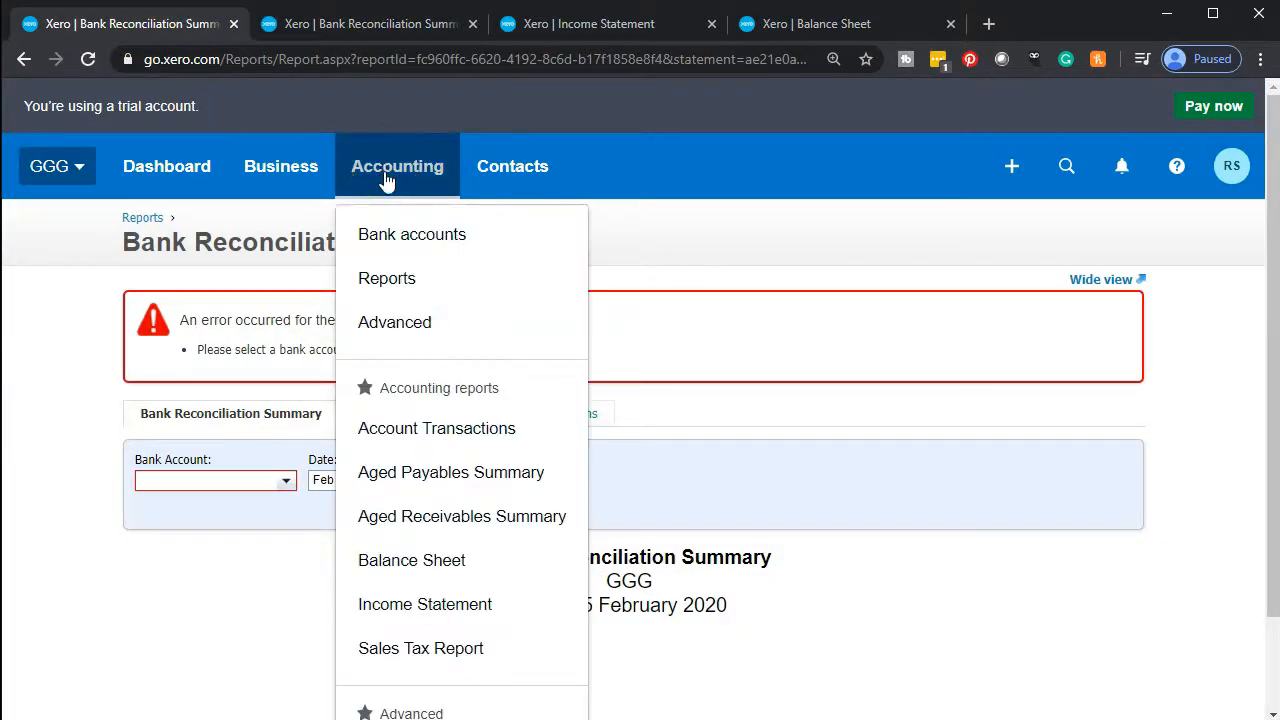
left_click(478, 245)
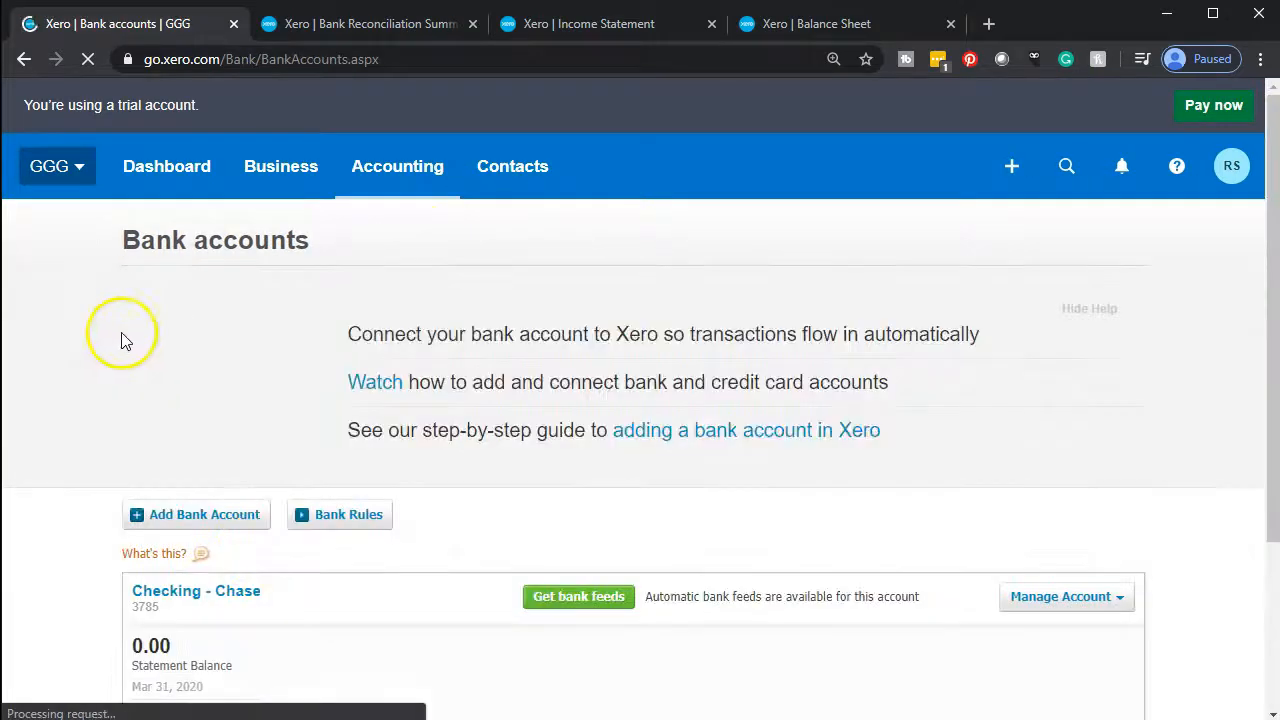
scroll(50, 338, "down", 3)
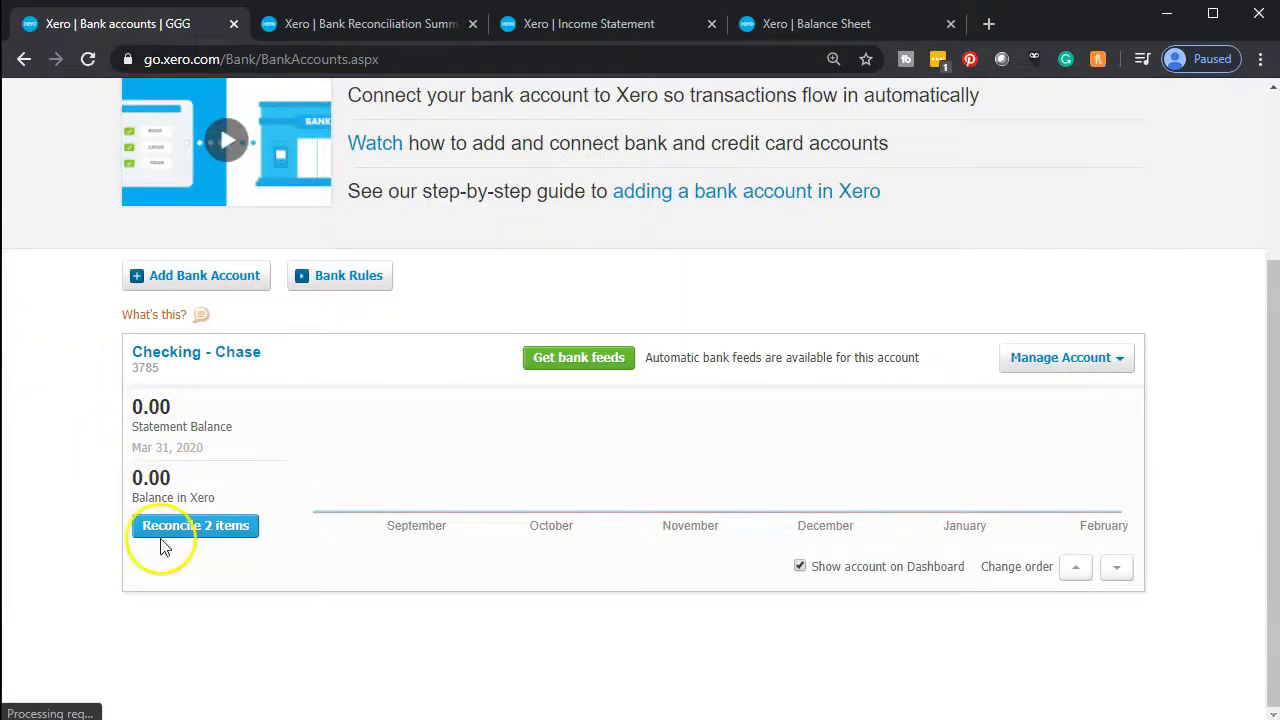
left_click(190, 540)
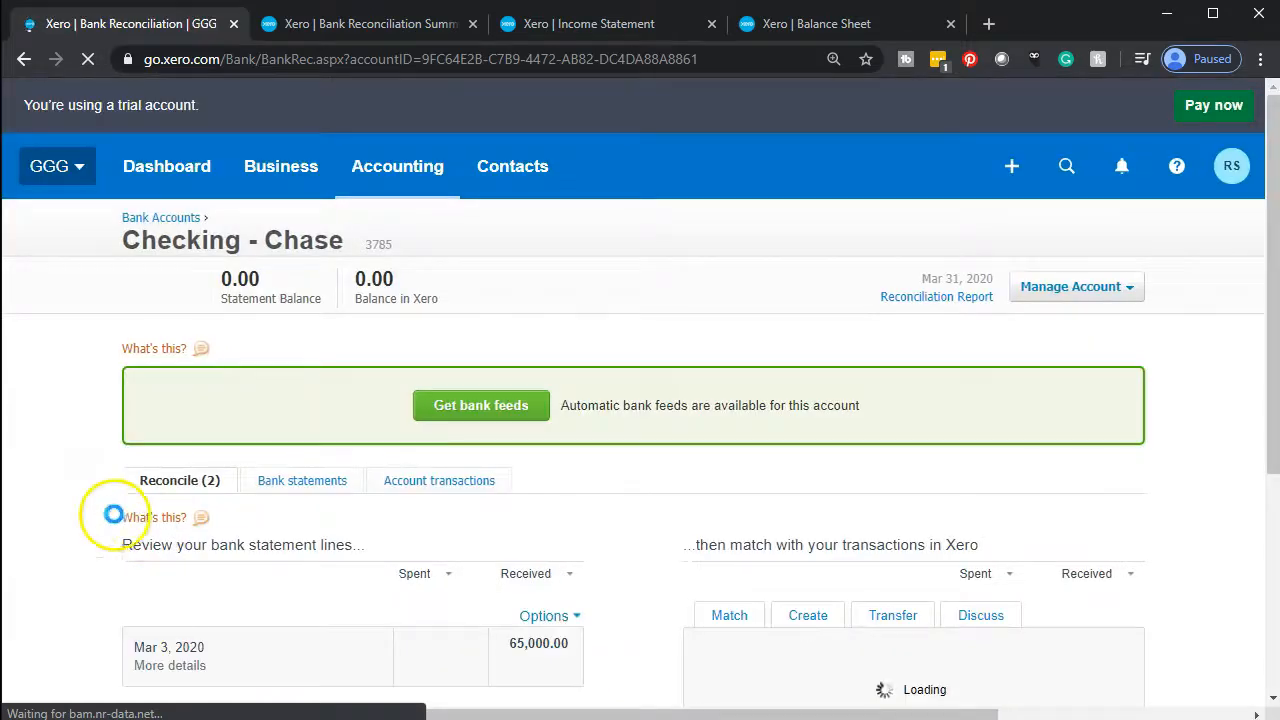
- Enter Chase as the payer of the Mar 13, 2020 statement line for 50,000.00
scroll(100, 515, "down", 3)
scroll(85, 495, "down", 2)
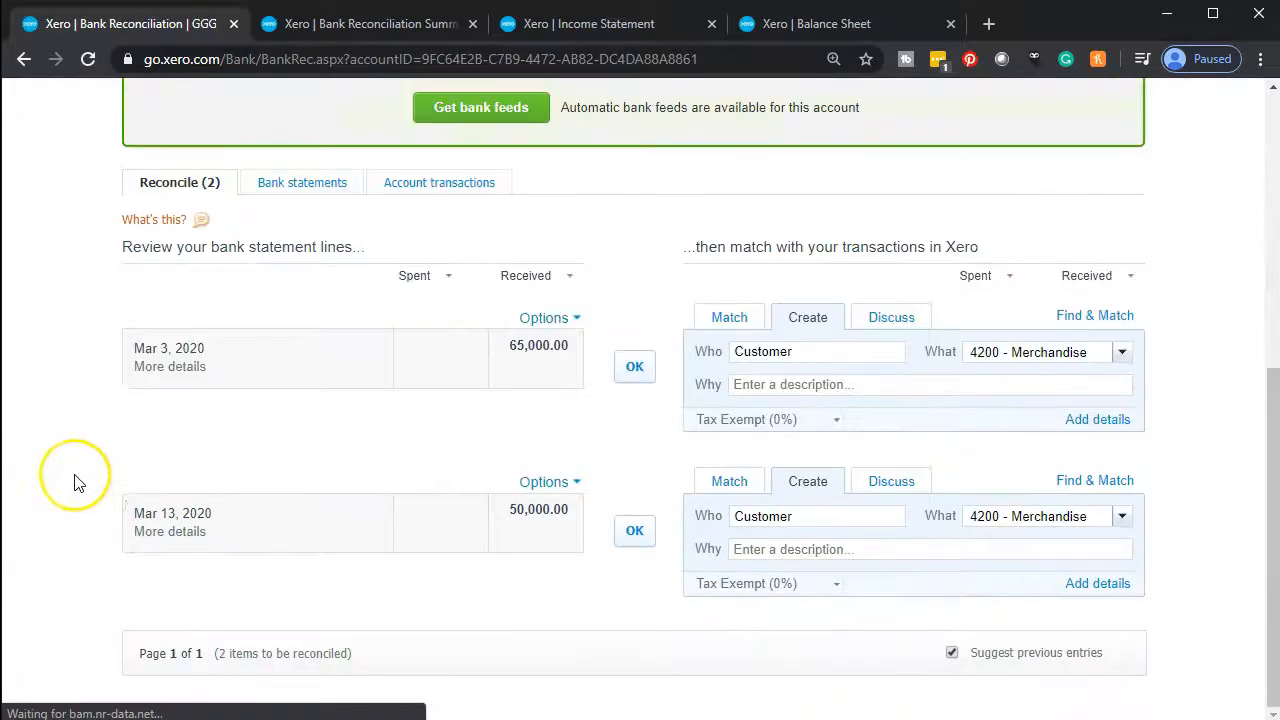
key("ctrl+plus")
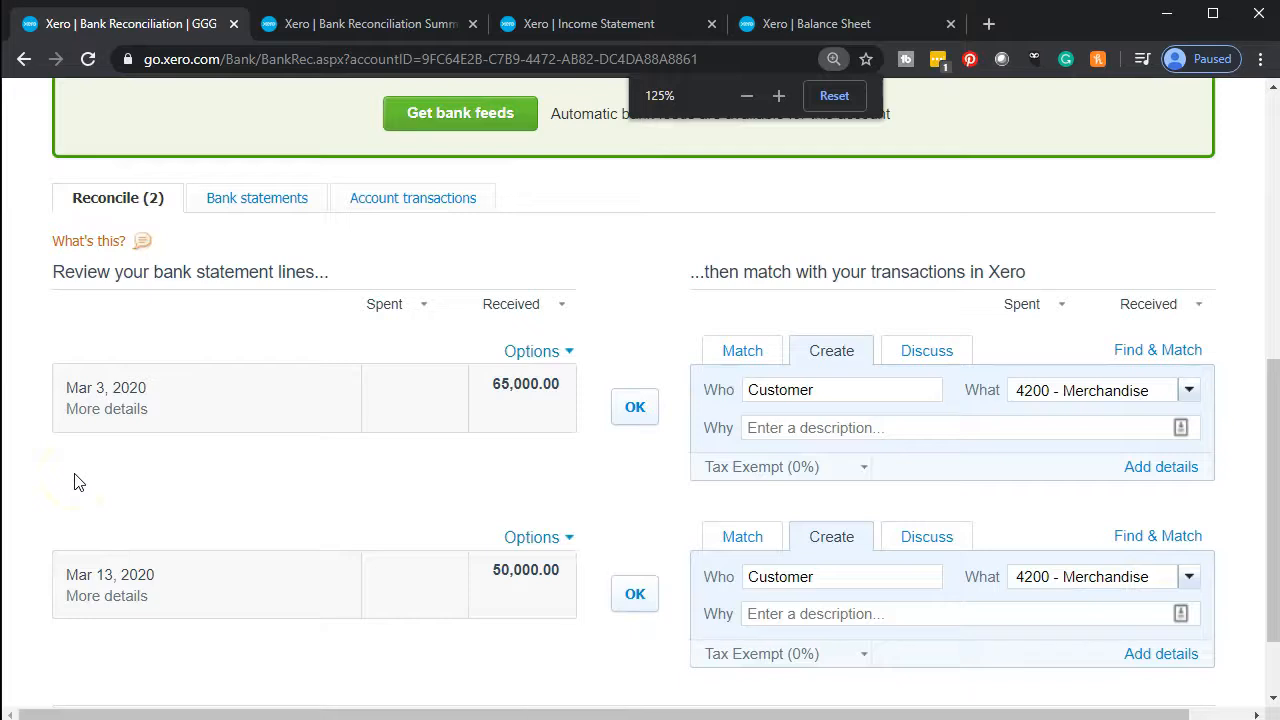
scroll(75, 485, "down", 1)
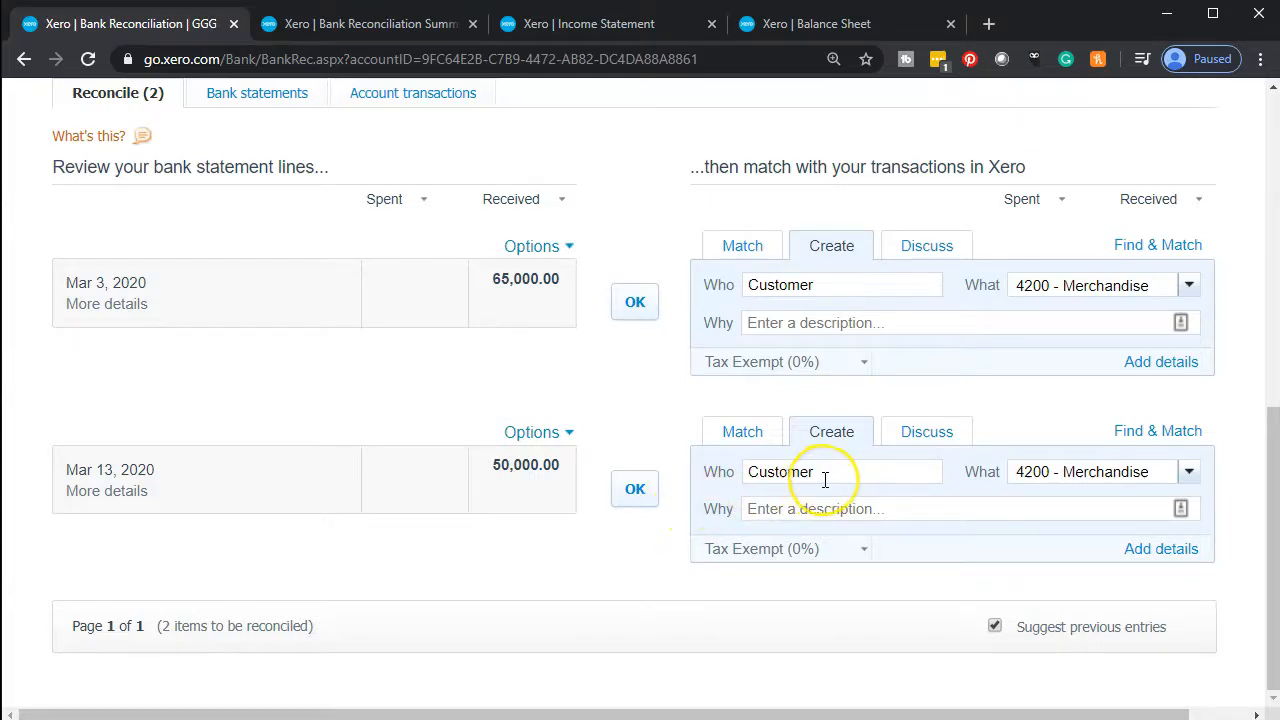
double_click(790, 471)
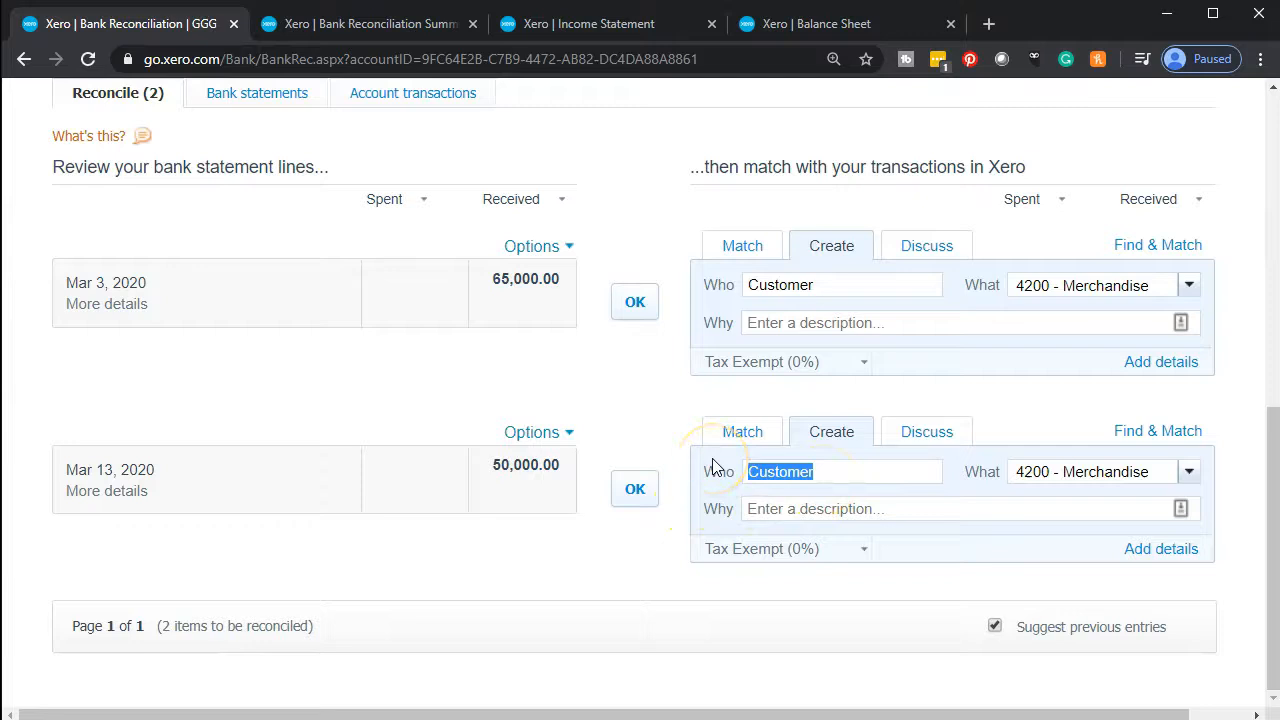
type("Chase")
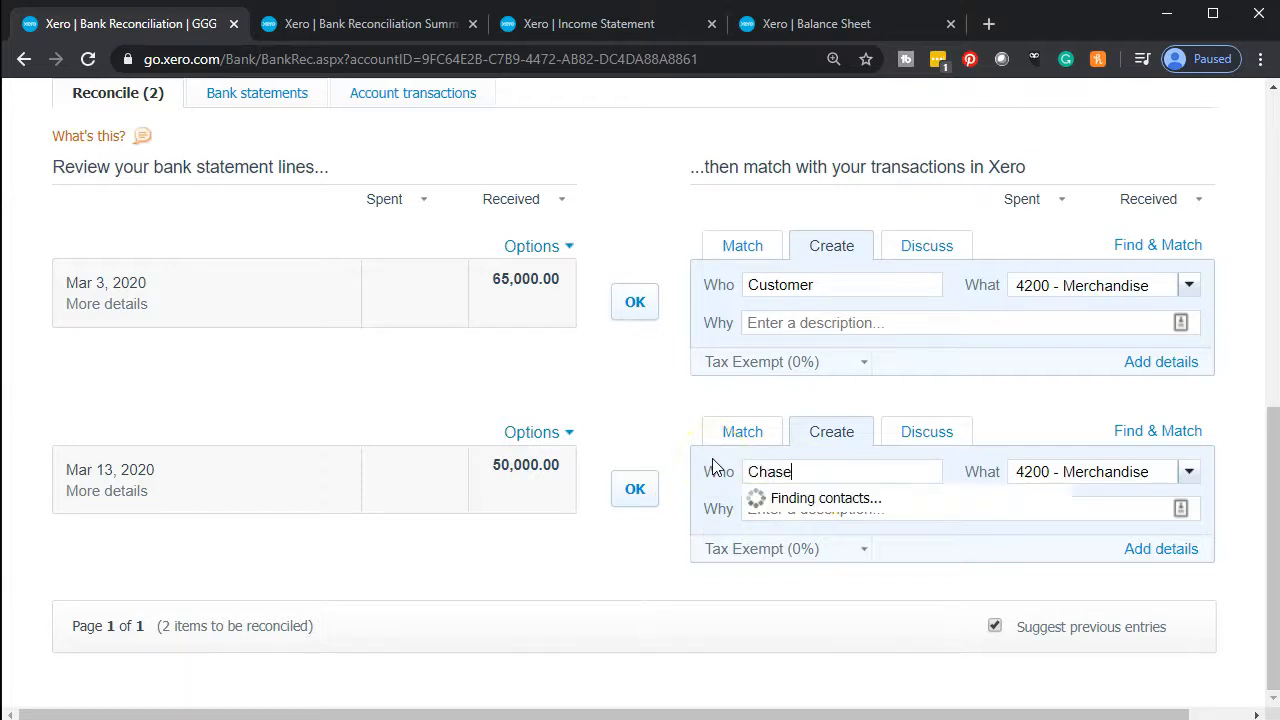
key("Tab")
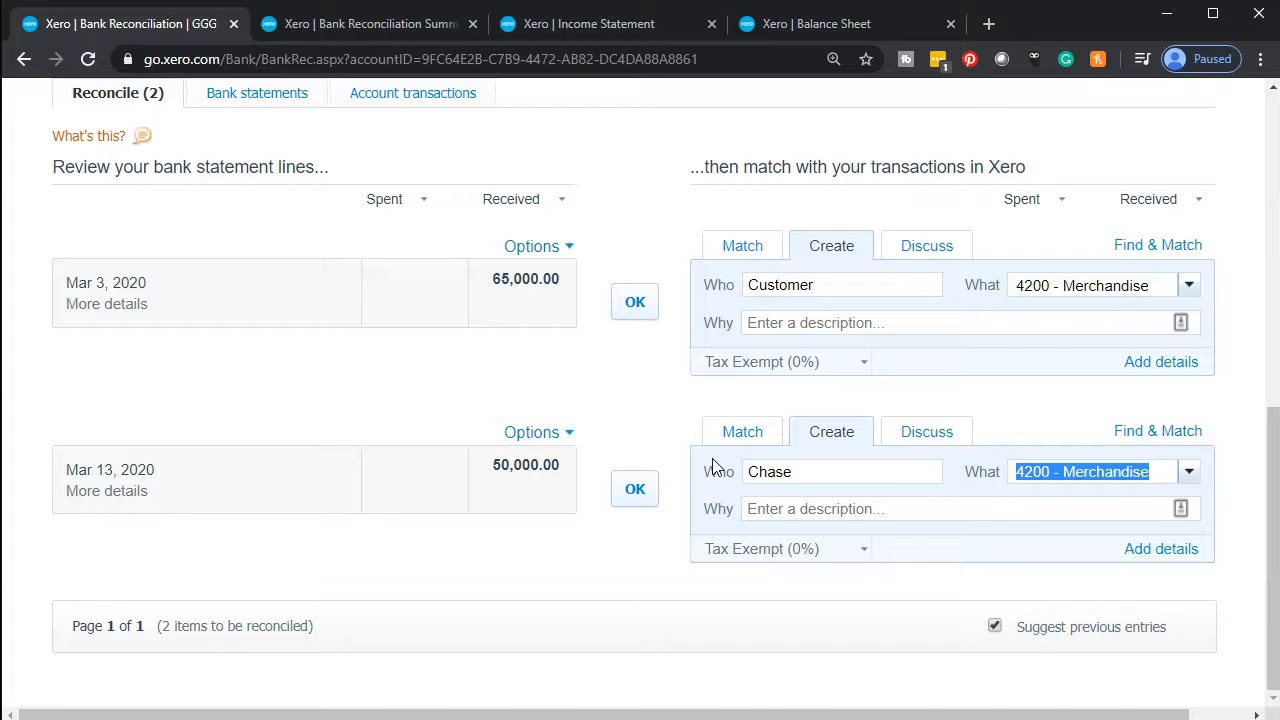
- Look through the liability accounts available for the Mar 13 statement line, then close the list without choosing one
left_click(635, 489)
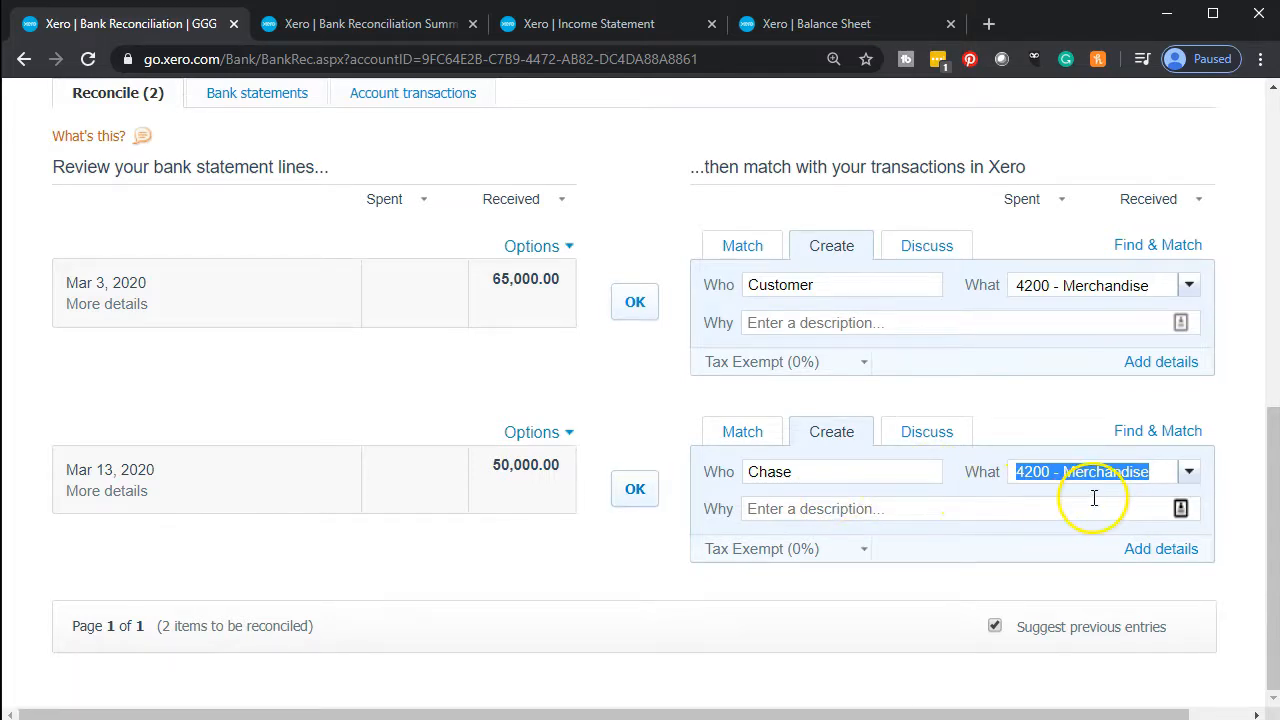
left_click(1188, 478)
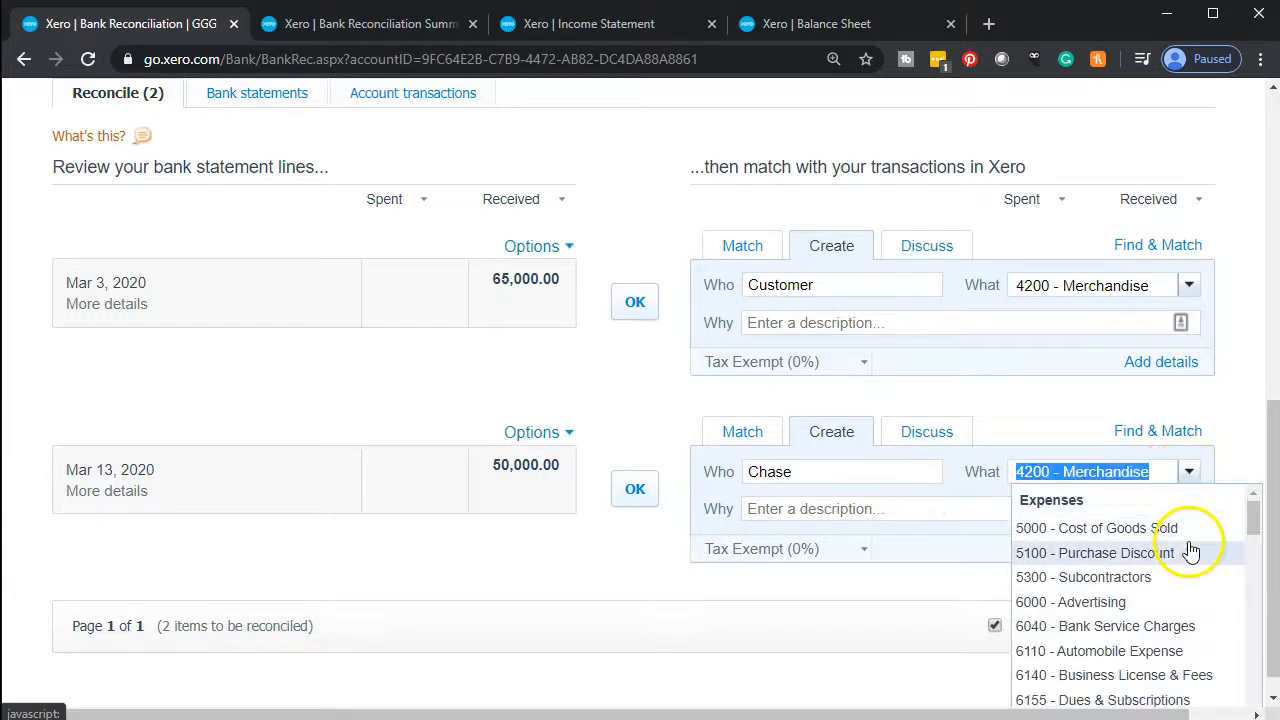
scroll(1150, 522, "down", 8)
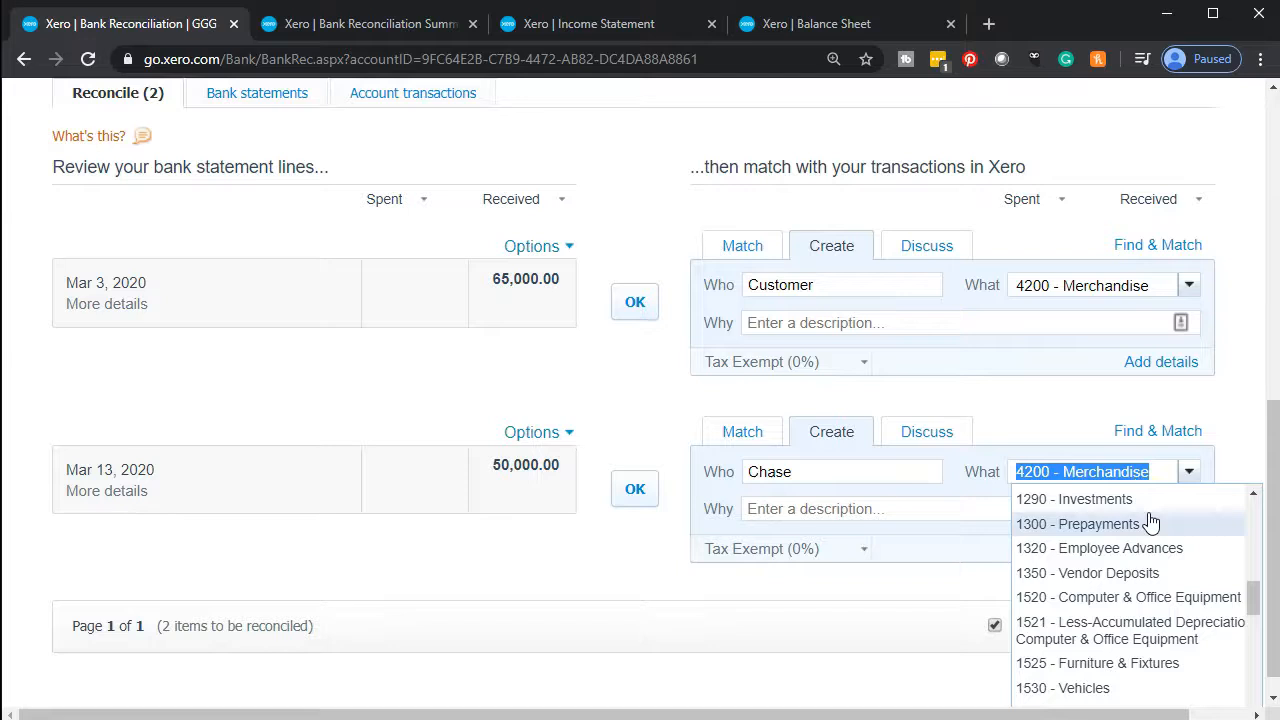
scroll(1148, 540, "down", 2)
scroll(1148, 567, "down", 2)
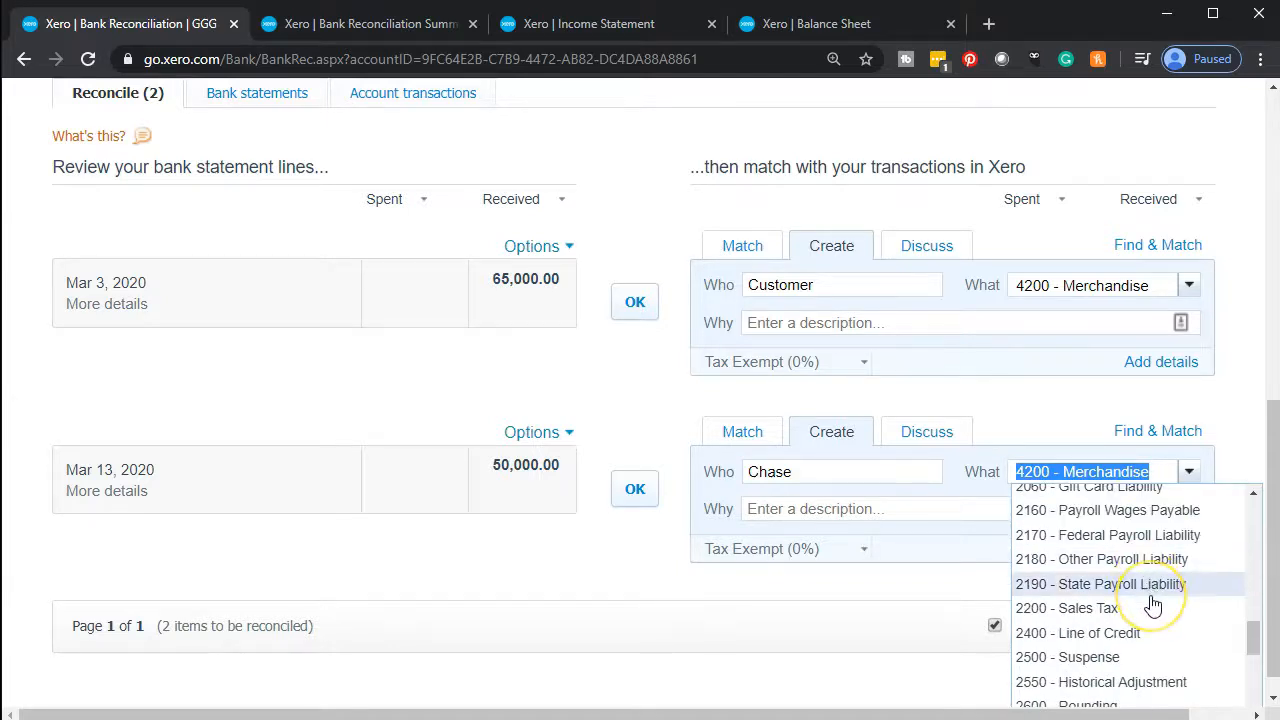
scroll(1153, 604, "down", 1)
scroll(1153, 620, "up", 1)
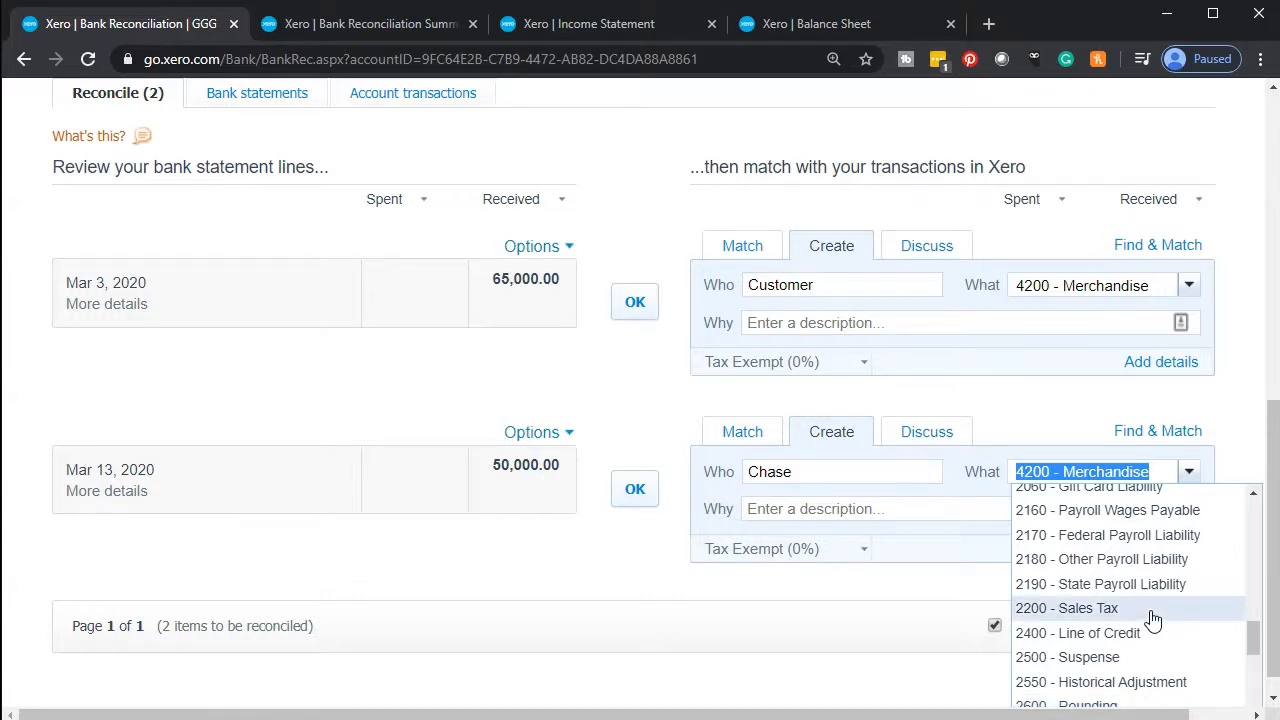
scroll(1153, 620, "down", 1)
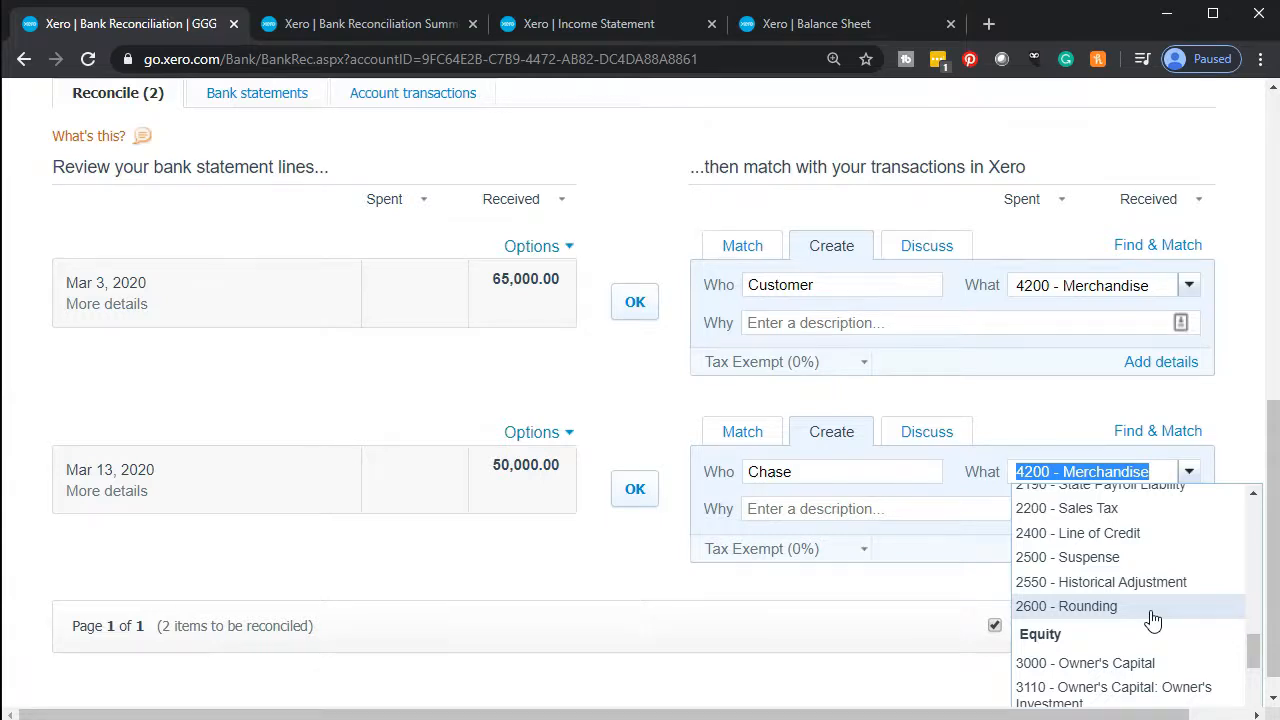
scroll(1153, 620, "up", 5)
left_click(878, 645)
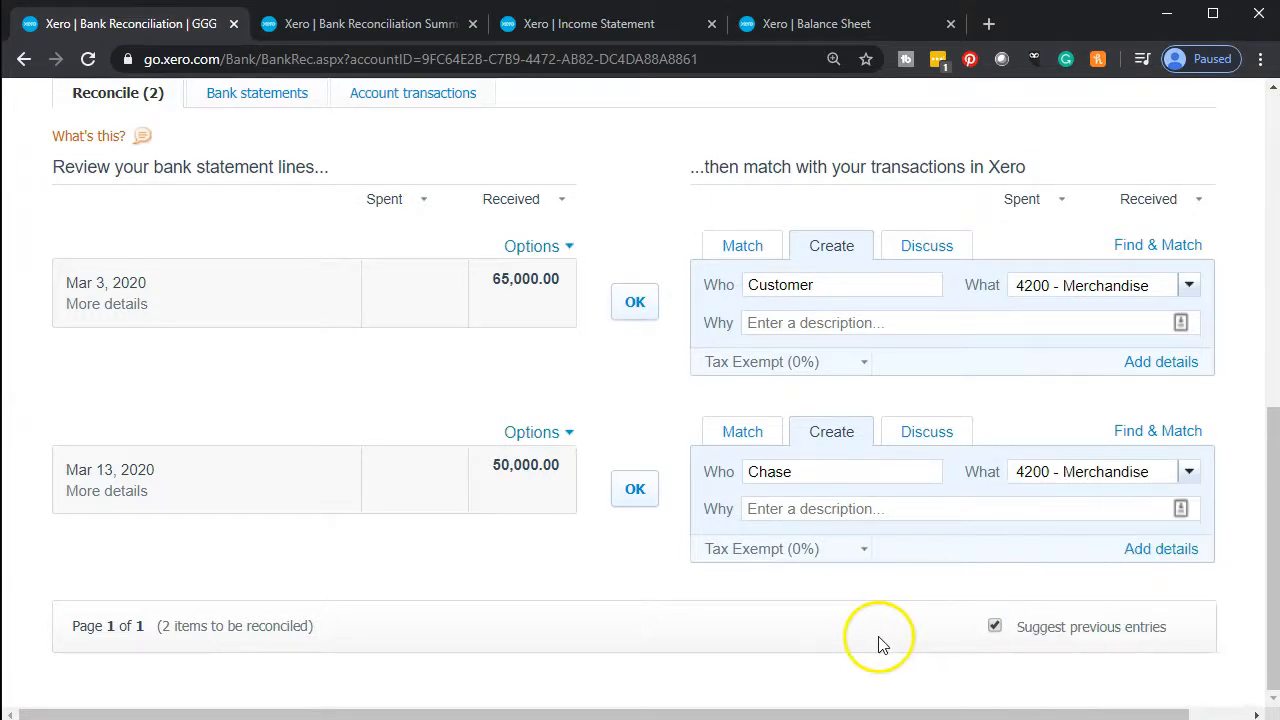
- Open the details of the Mar 13, 2020 statement line and start adding a new account for its 50,000.00 line
left_click(1172, 550)
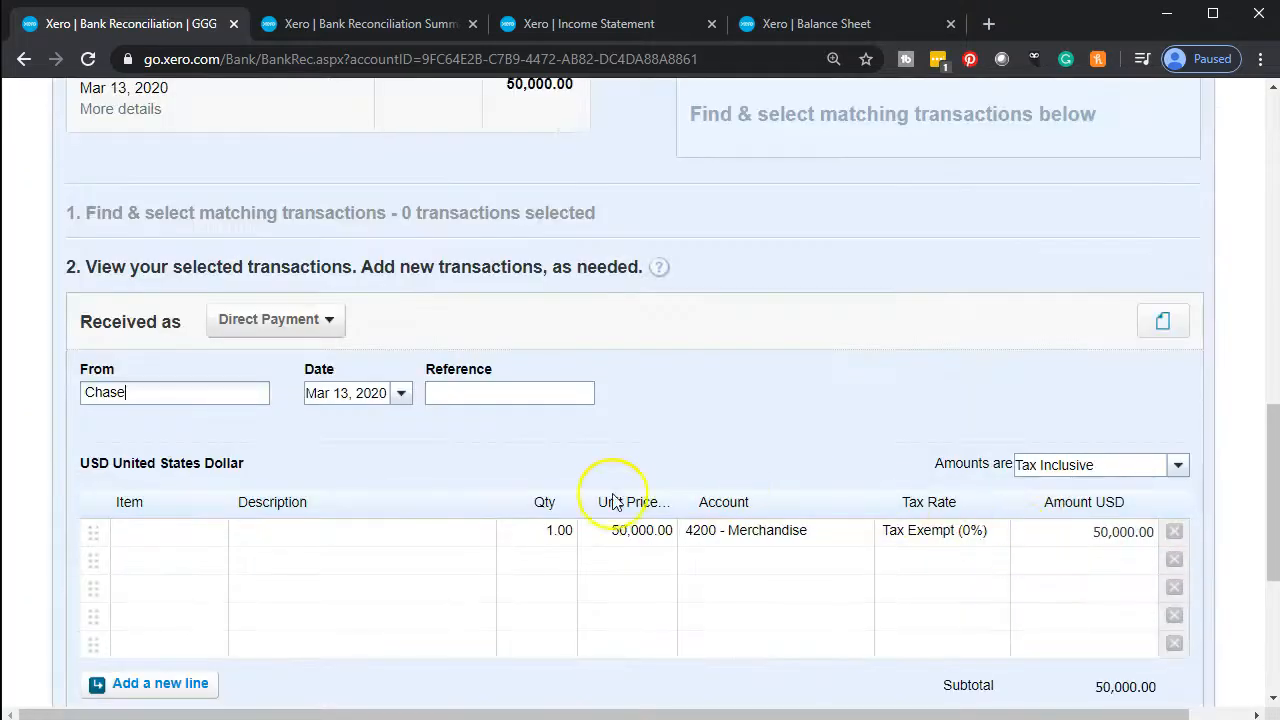
left_click(770, 535)
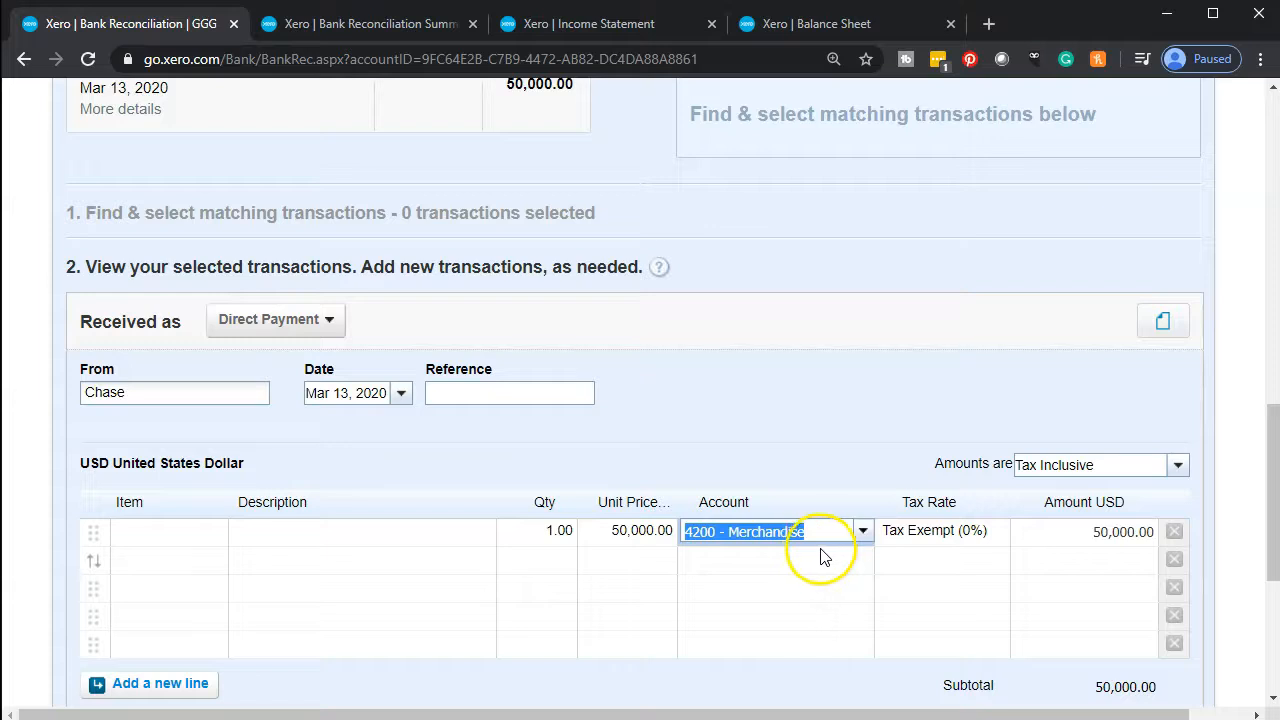
left_click(862, 532)
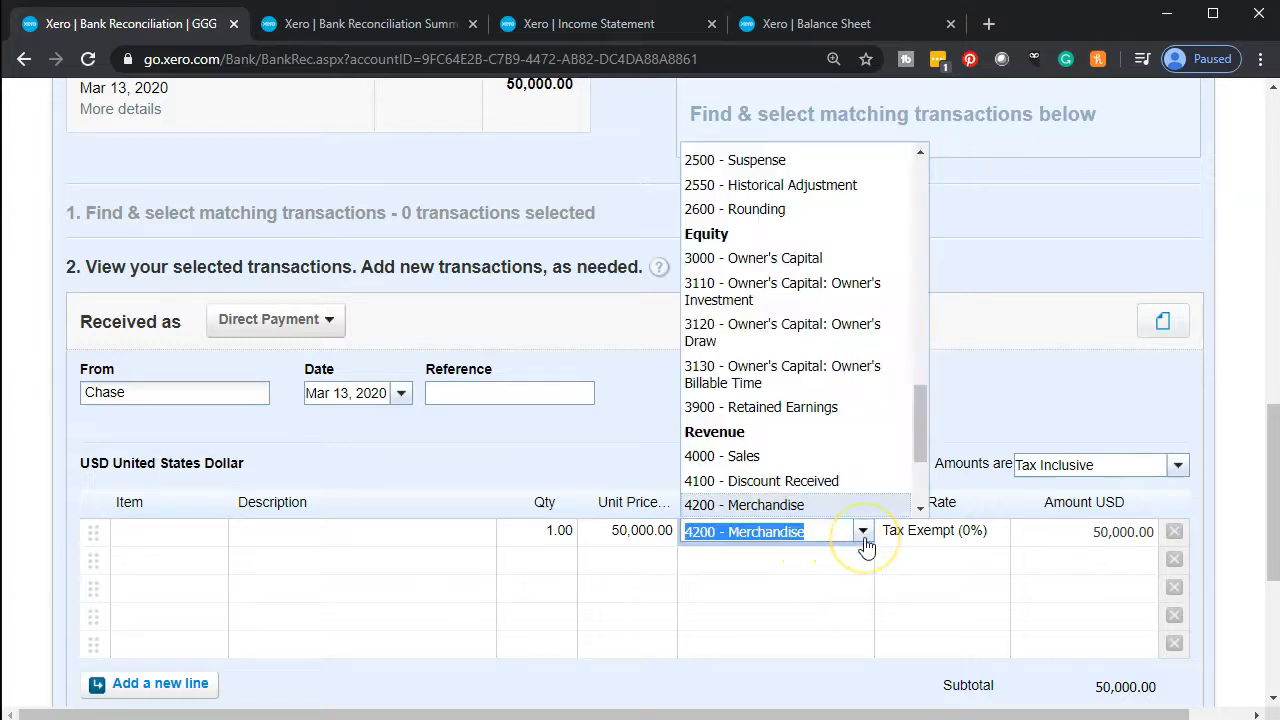
scroll(825, 372, "up", 10)
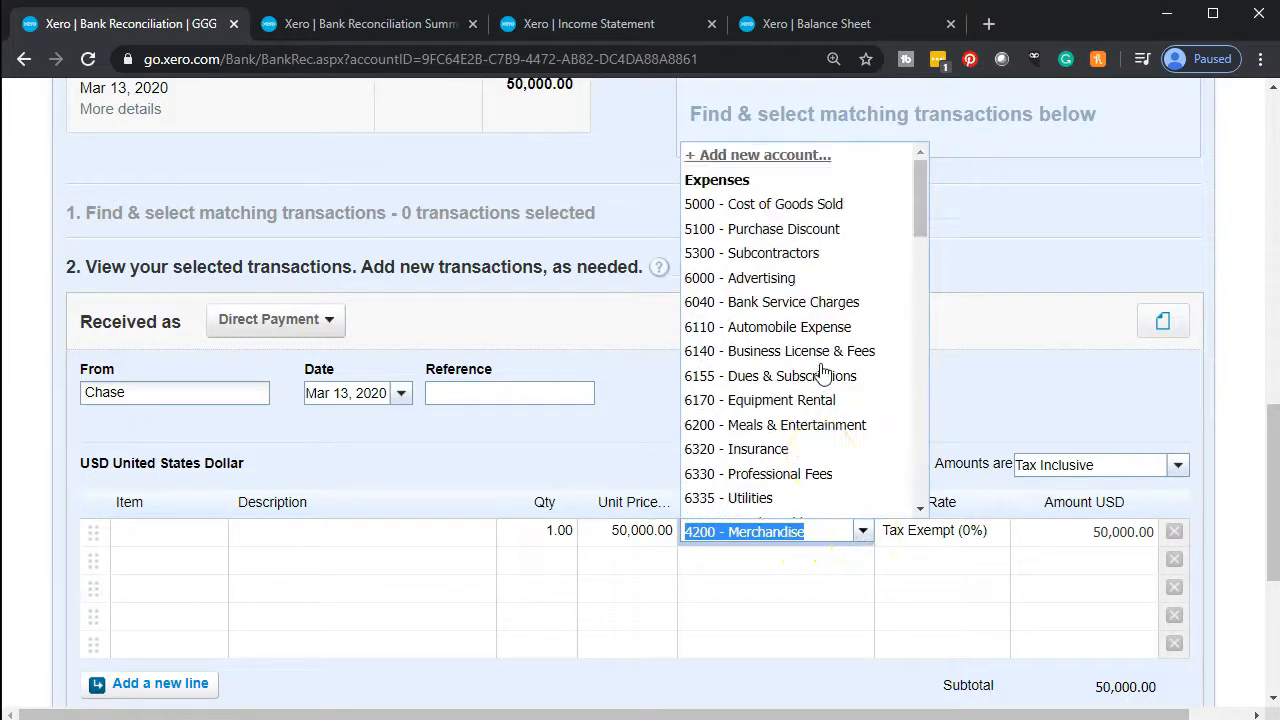
scroll(822, 372, "down", 10)
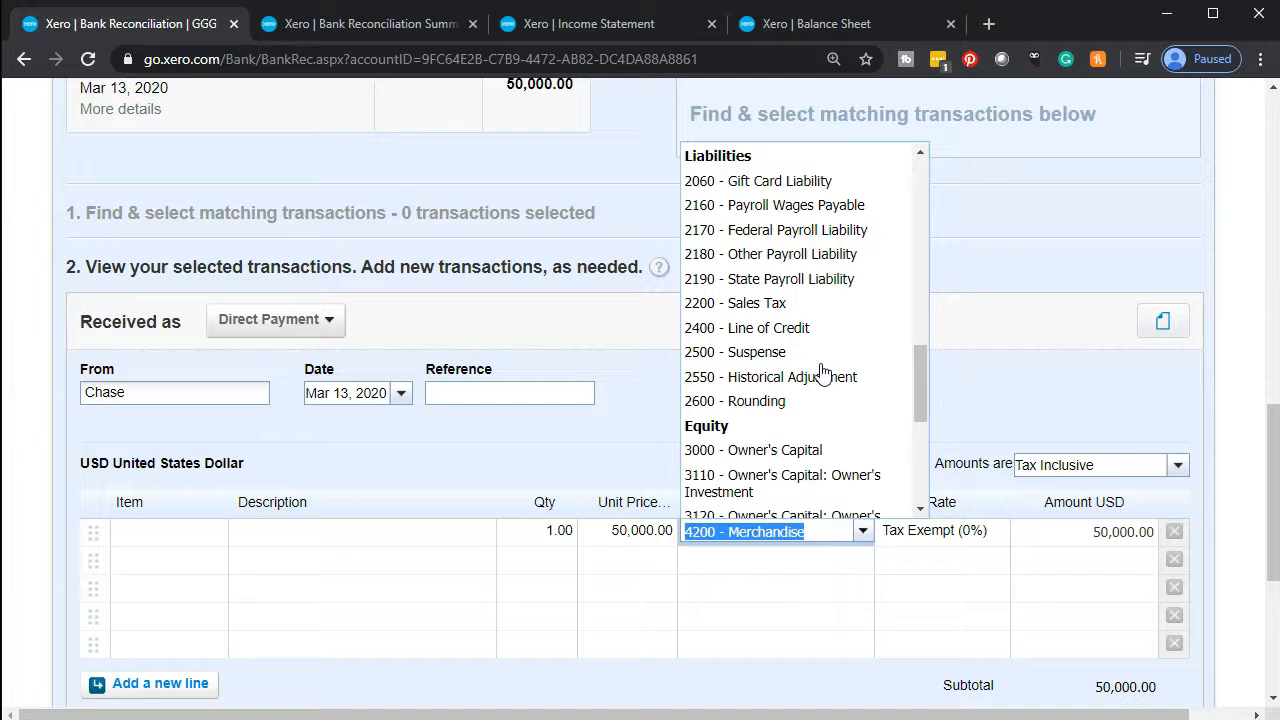
scroll(780, 420, "up", 10)
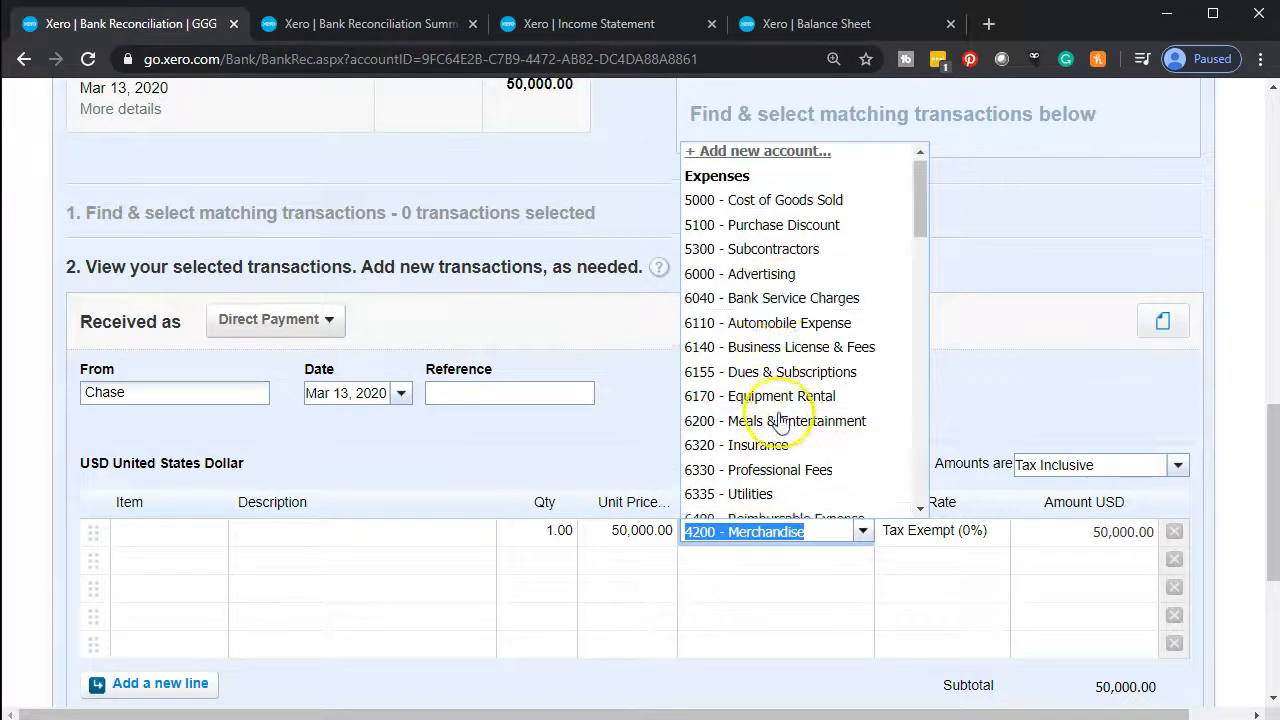
left_click(776, 157)
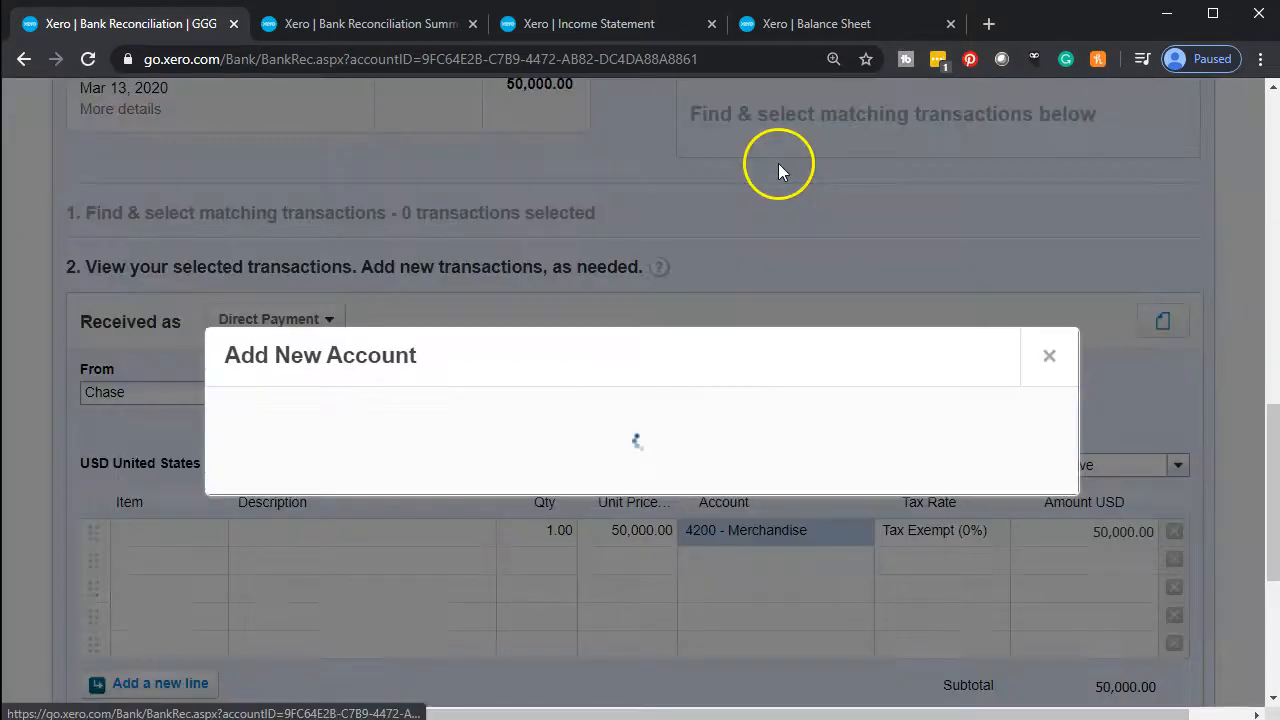
- Give the new account the code 2700 and the account type Non-current Liability
left_click(303, 204)
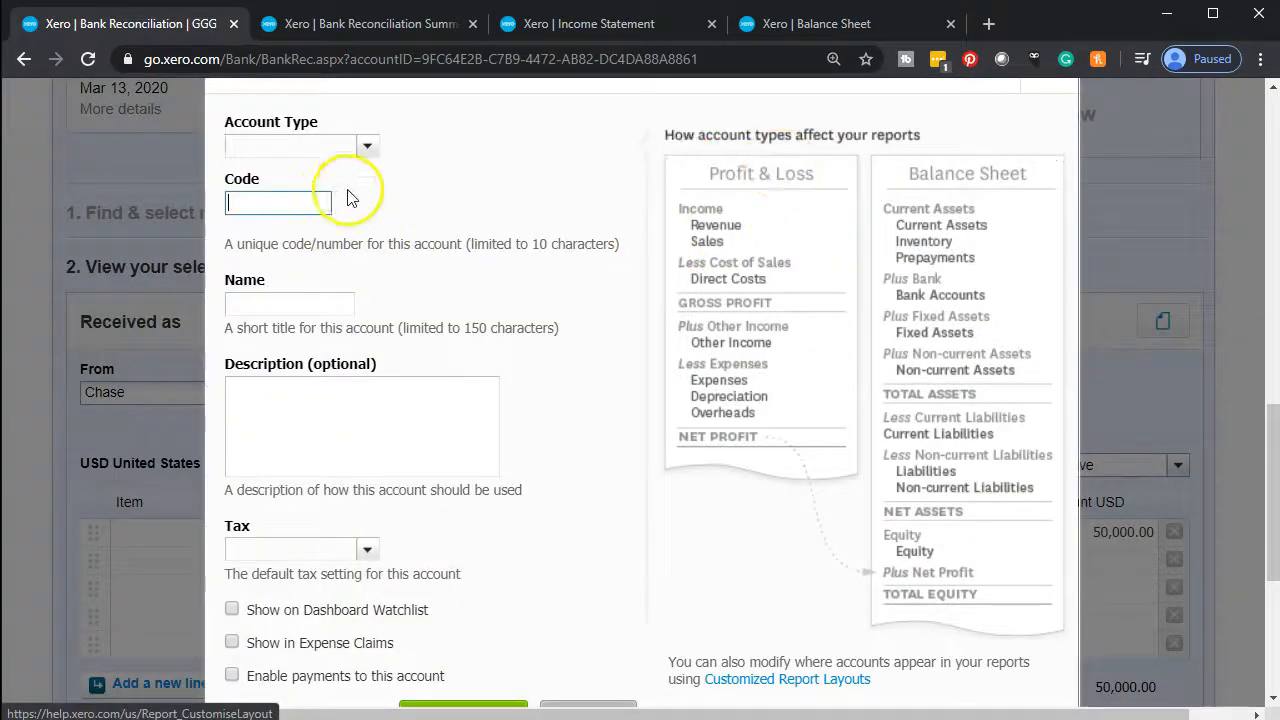
type("2700")
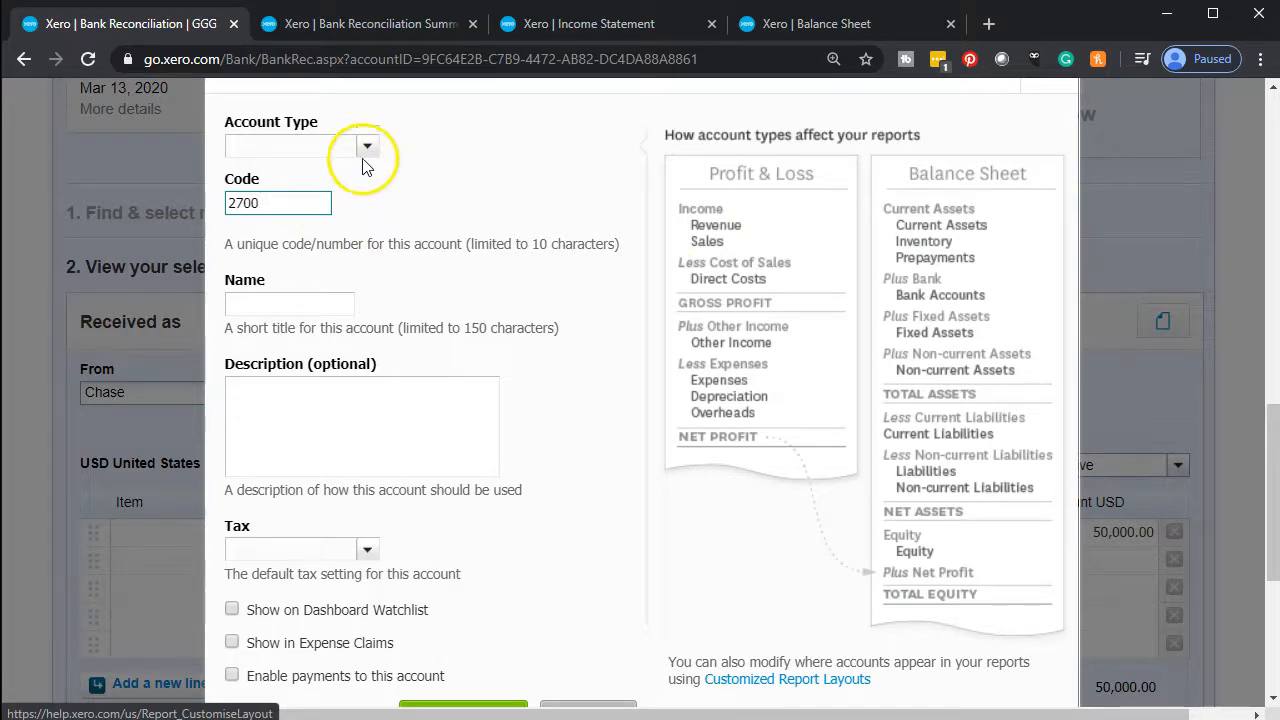
left_click(367, 148)
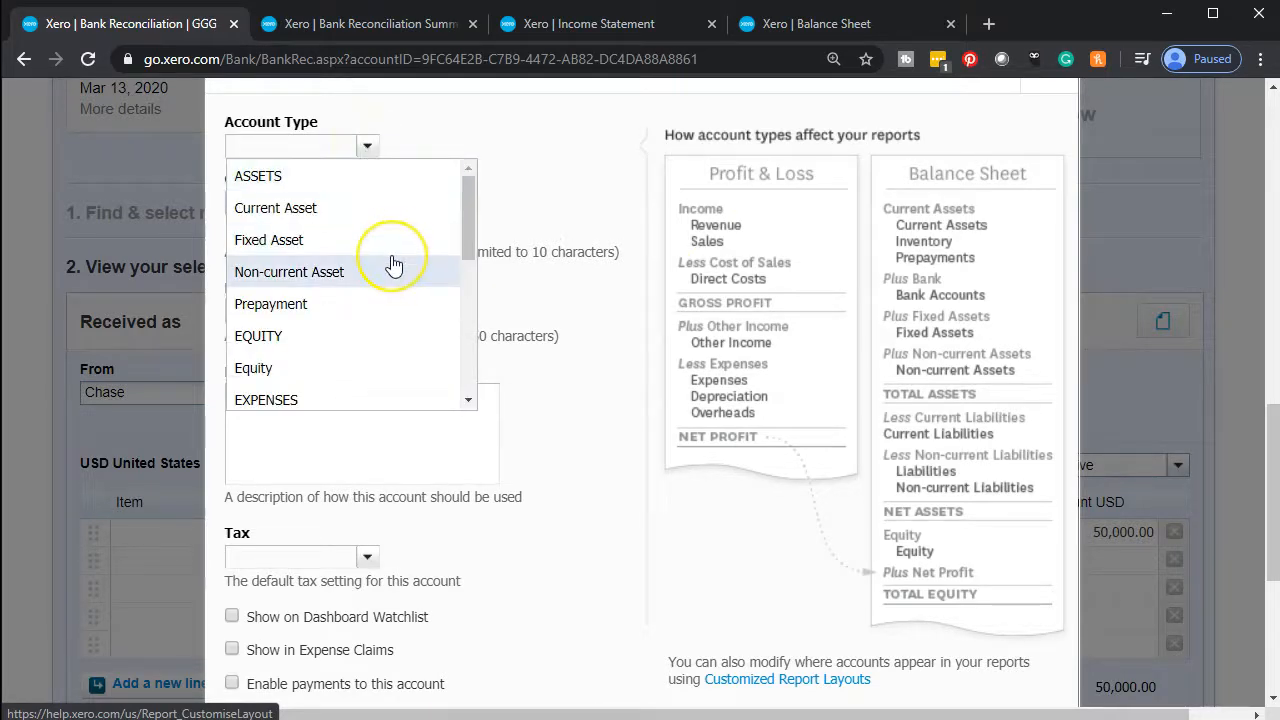
scroll(393, 265, "down", 9)
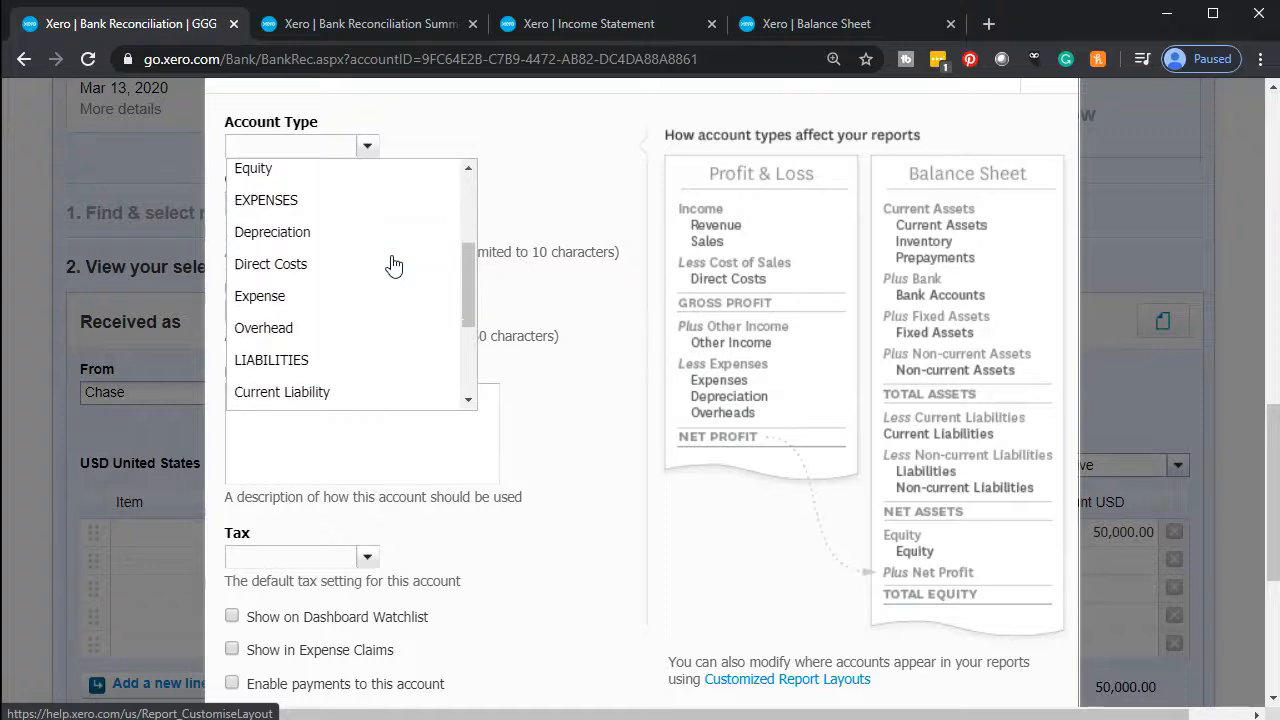
scroll(393, 265, "down", 1)
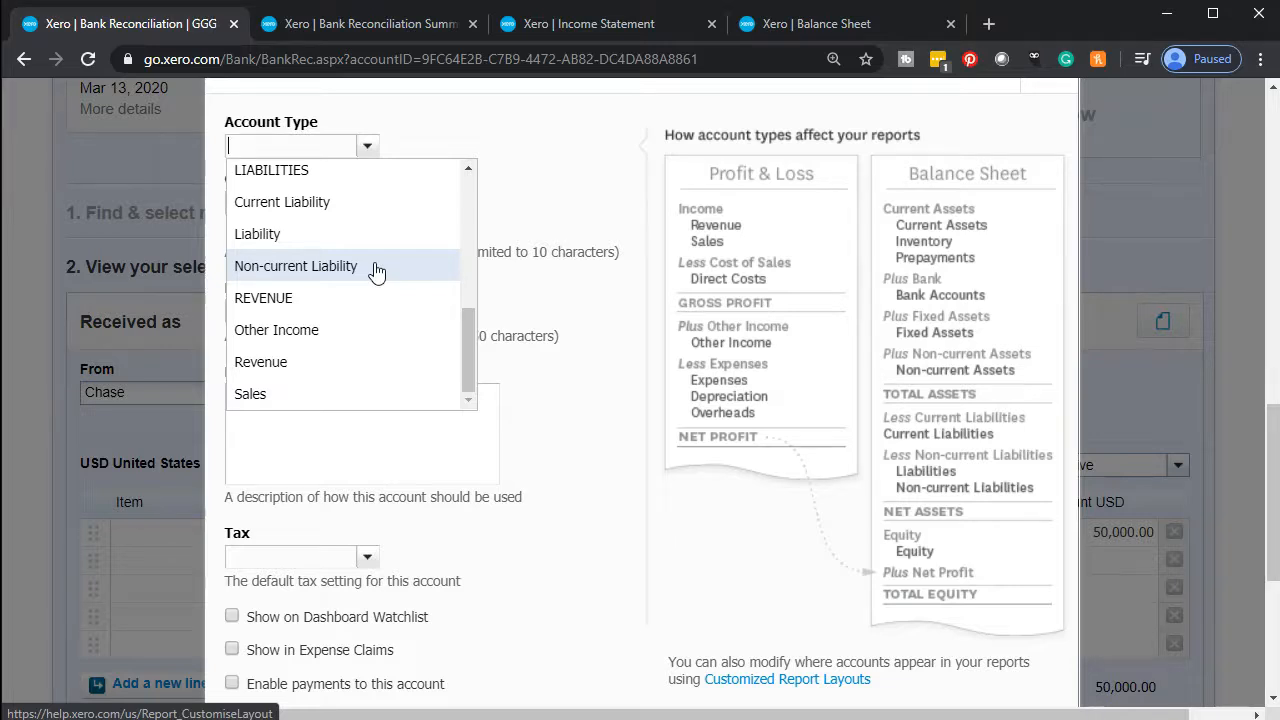
left_click(376, 266)
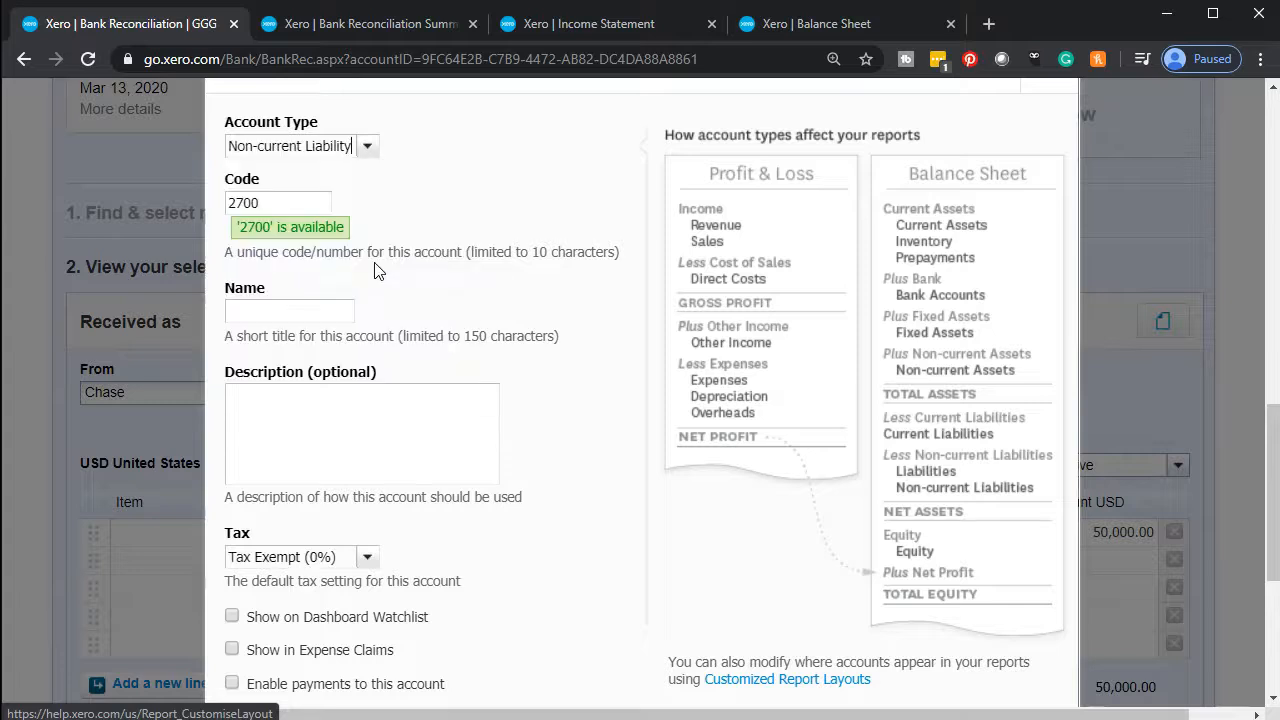
- Name the new account Note Payable 4753, leave its description empty and save it
left_click(286, 314)
type("Note Pay")
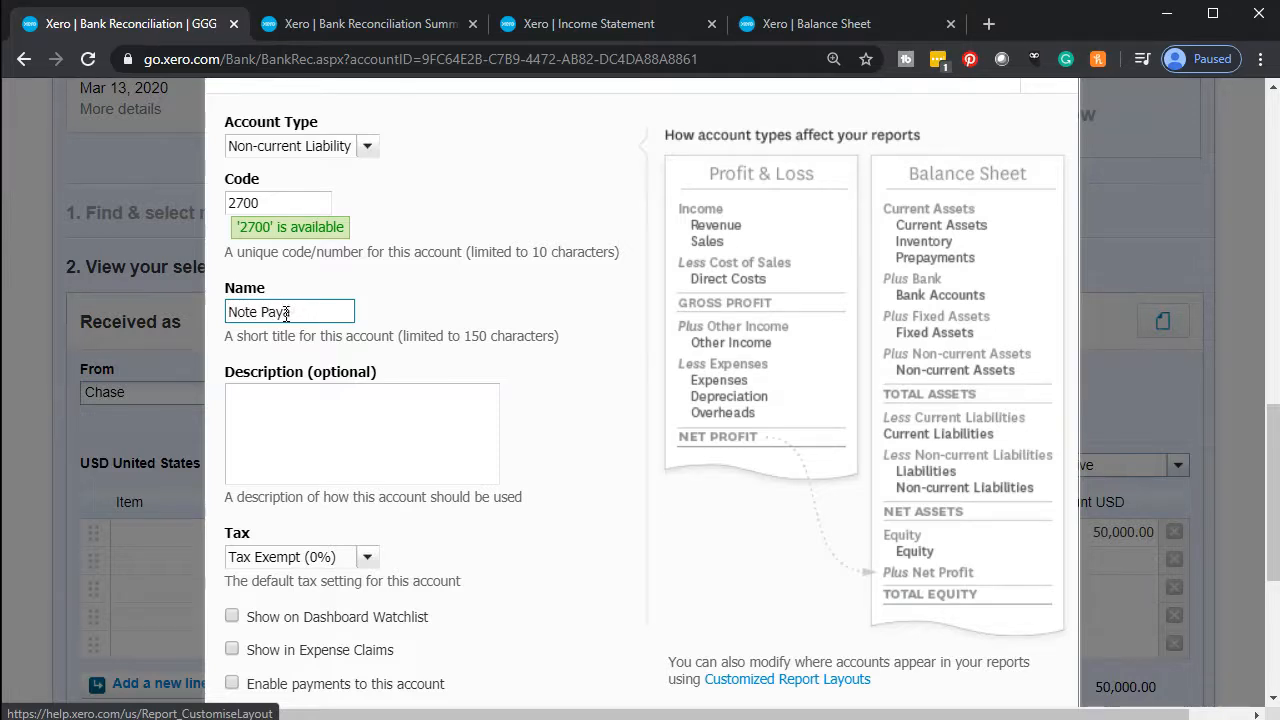
type("able 4753")
left_click(303, 410)
scroll(423, 378, "down", 2)
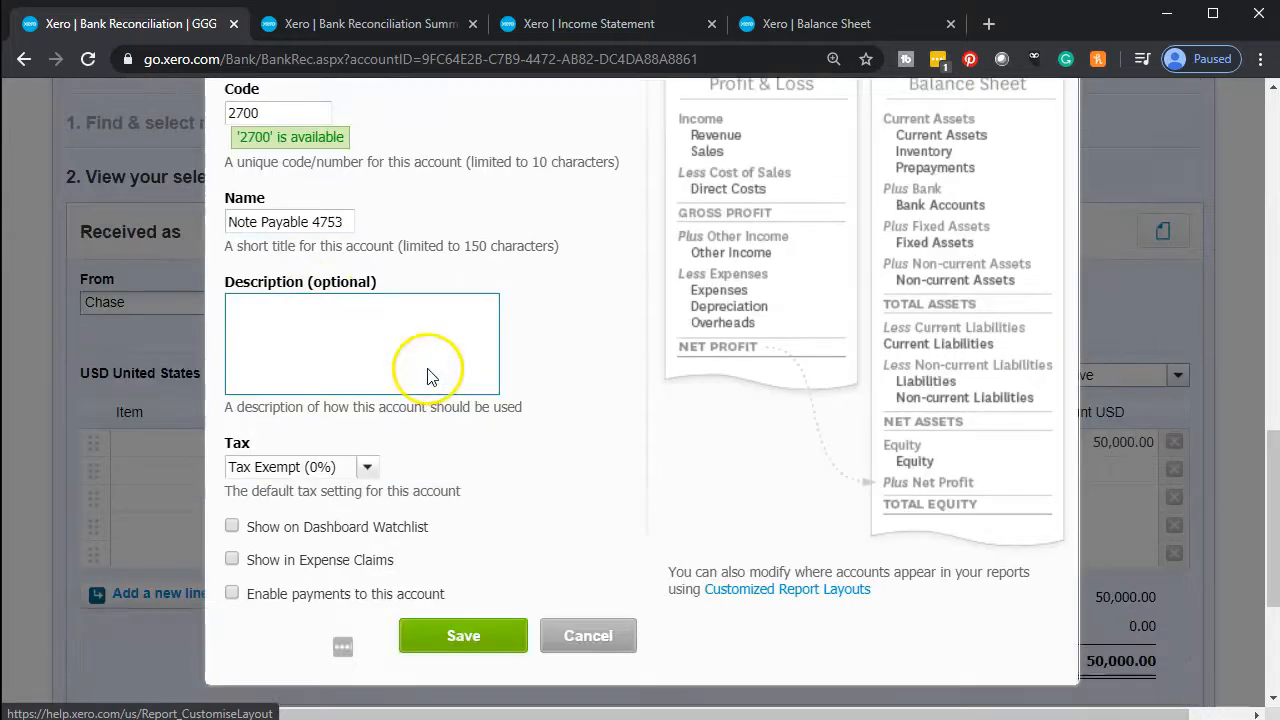
left_click(491, 527)
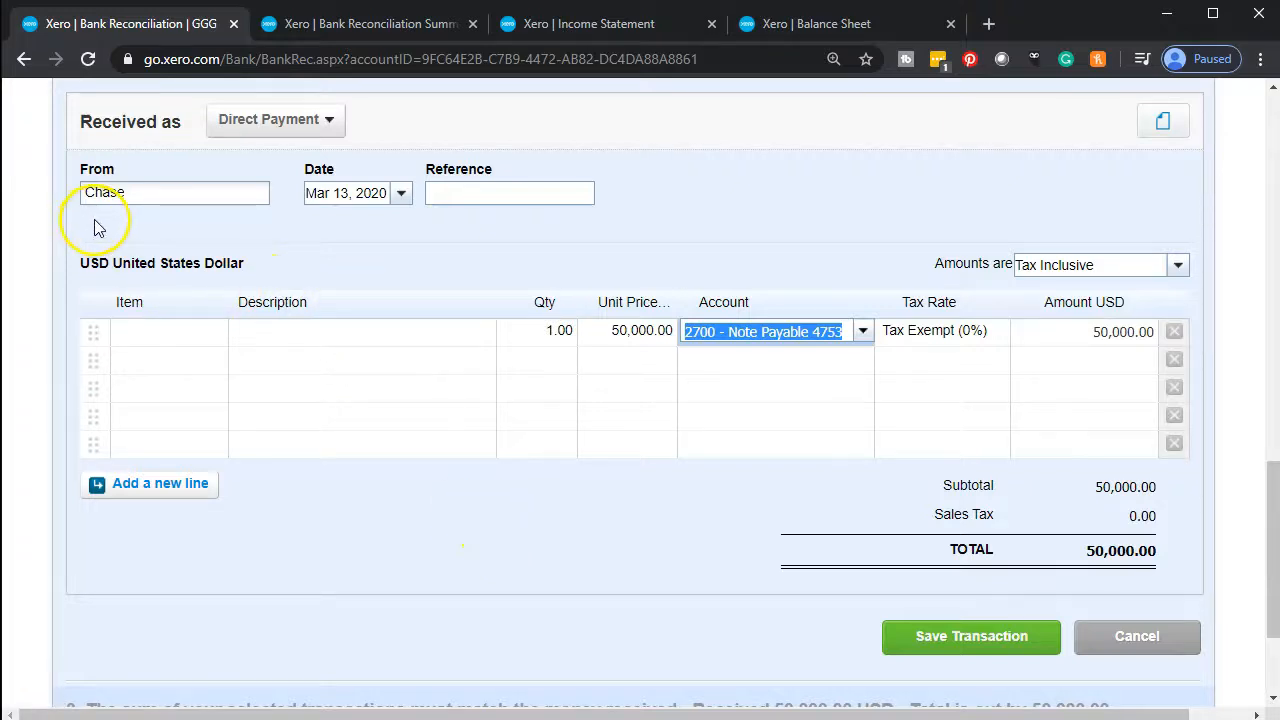
- Save the 50,000.00 receipt from Chase to the Note Payable account and reconcile it with the Mar 13 statement line
scroll(98, 245, "up", 2)
scroll(98, 258, "up", 1)
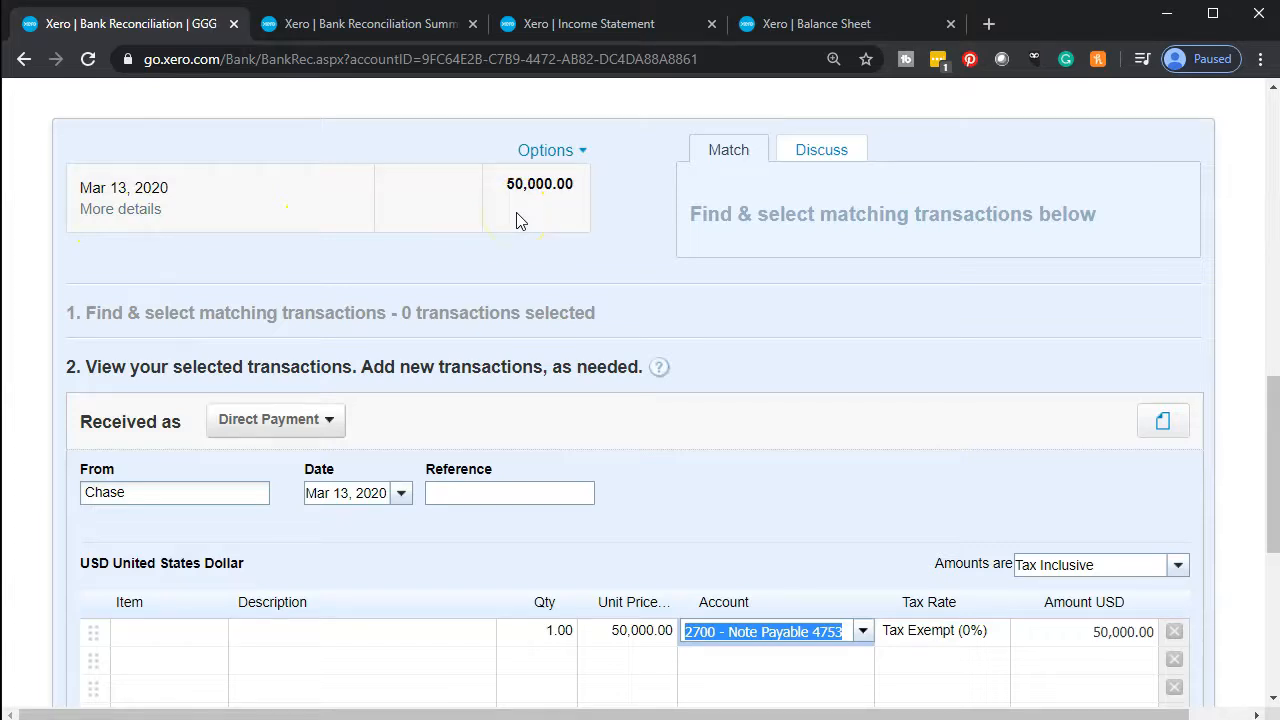
left_click(250, 525)
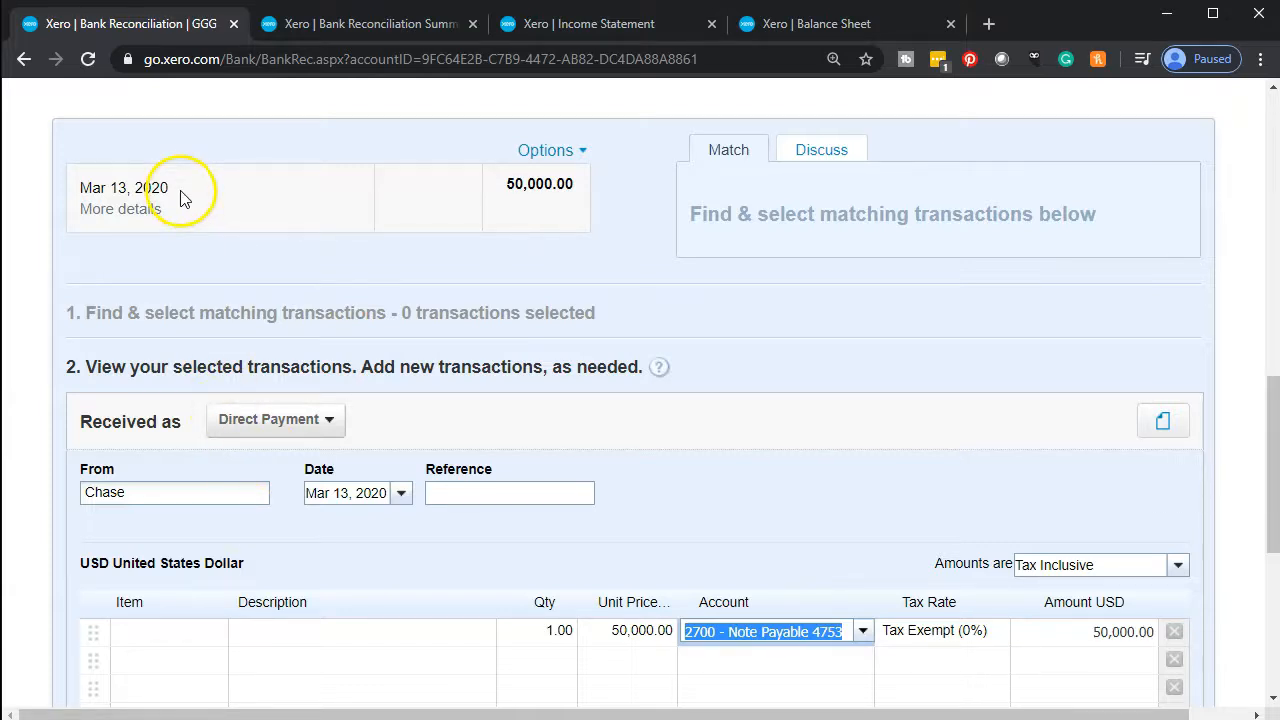
scroll(337, 531, "down", 1)
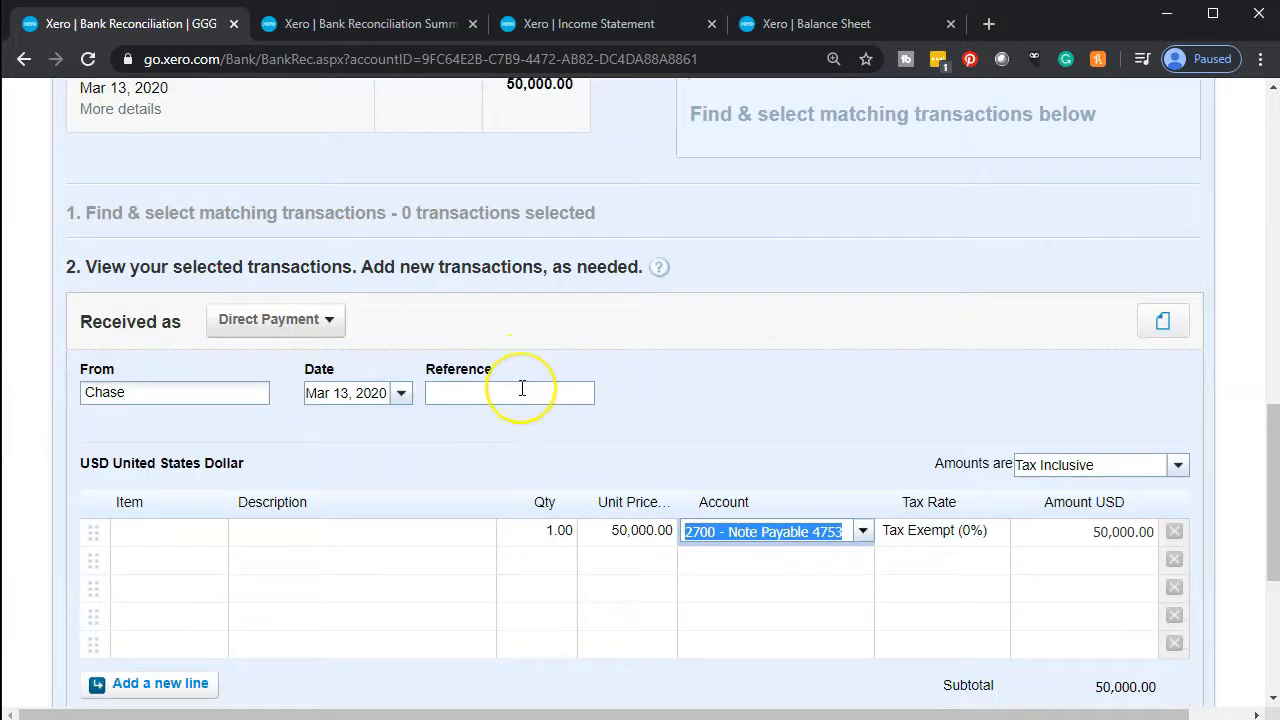
left_click(522, 388)
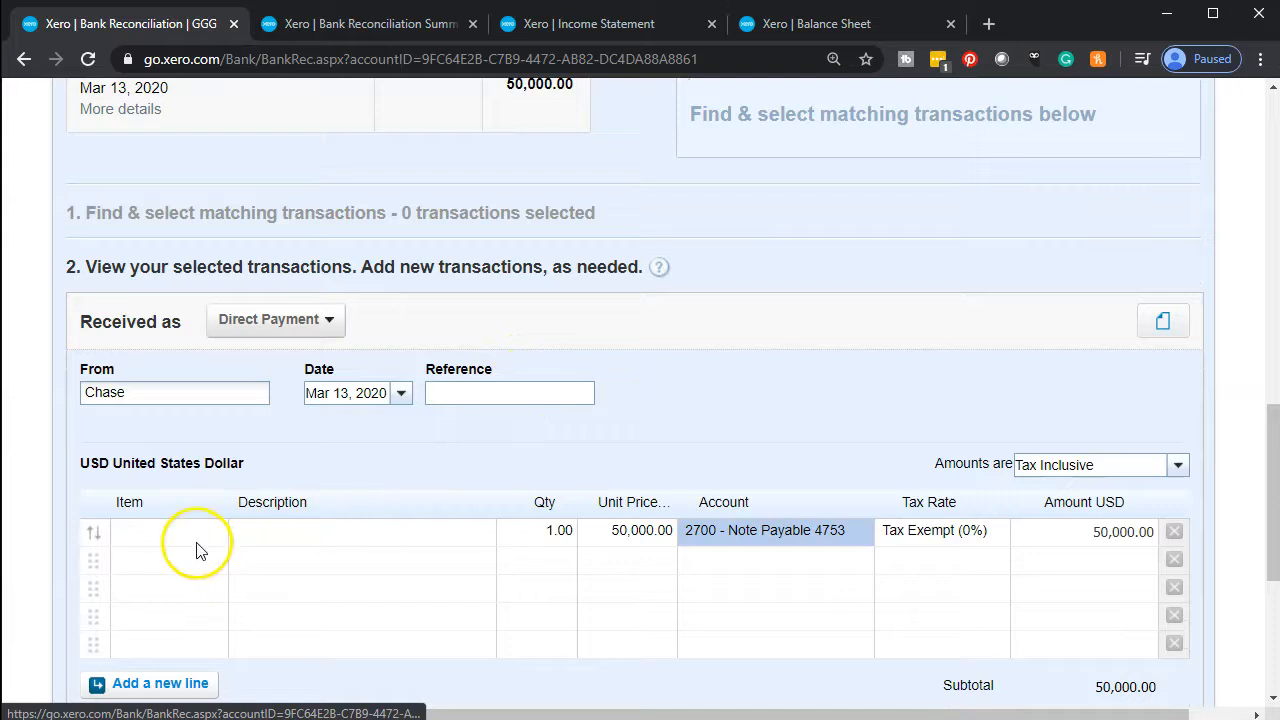
left_click(262, 532)
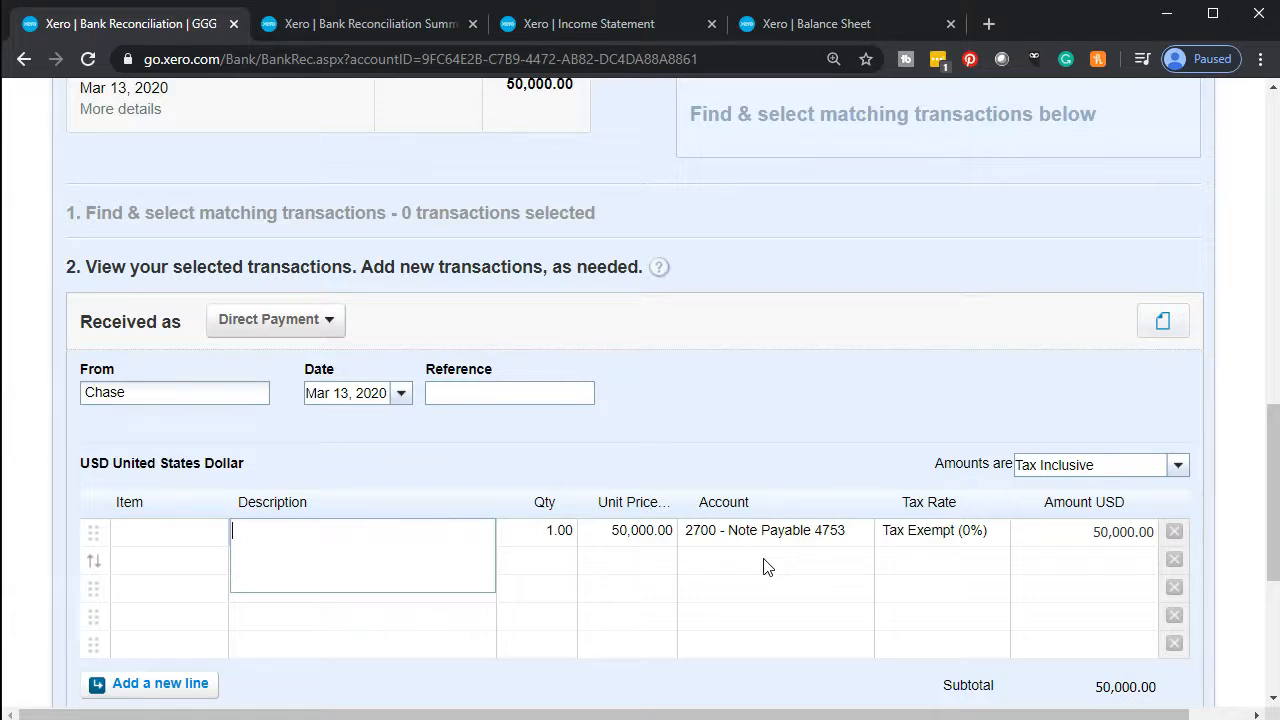
scroll(885, 558, "down", 1)
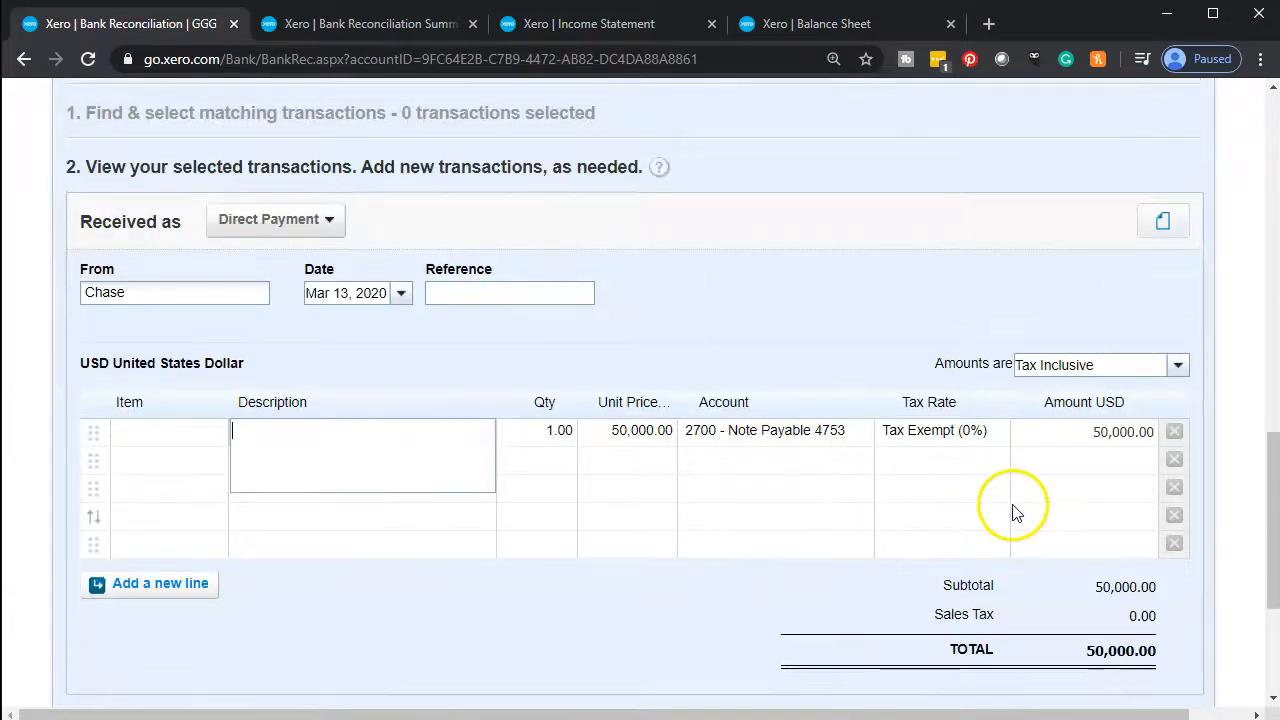
scroll(1013, 510, "down", 1)
left_click(966, 638)
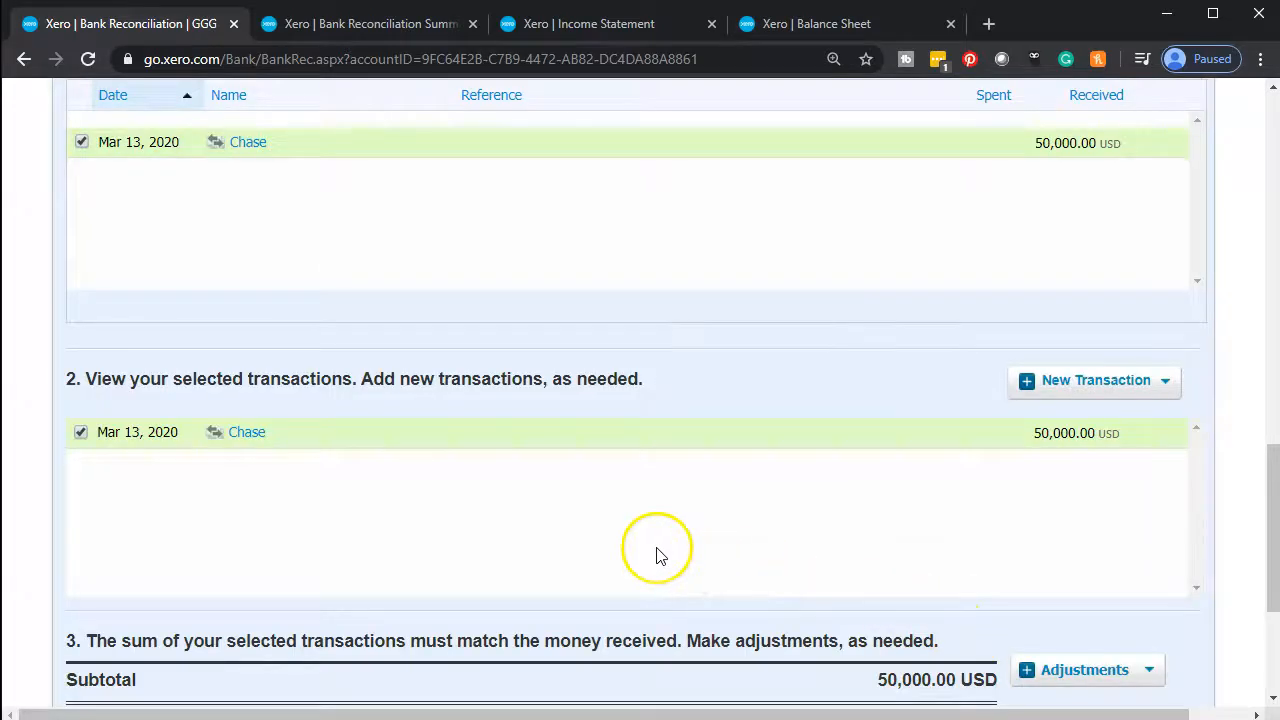
scroll(656, 555, "up", 5)
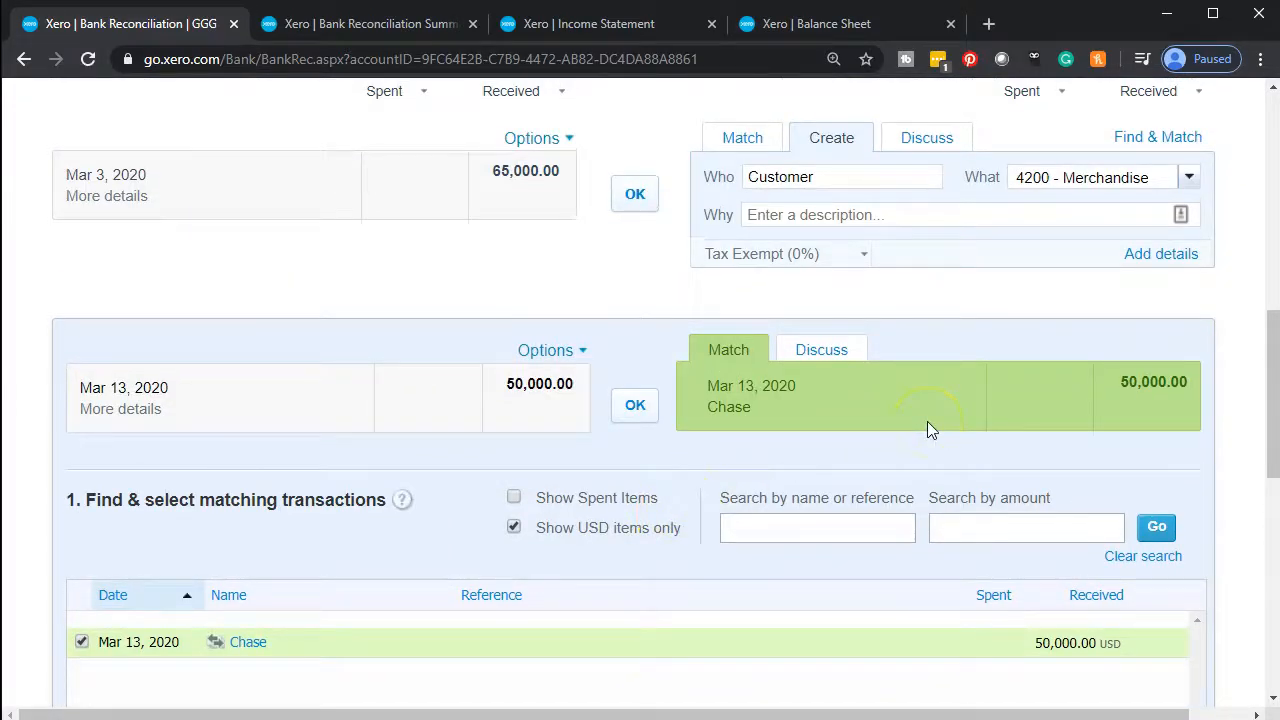
left_click(634, 406)
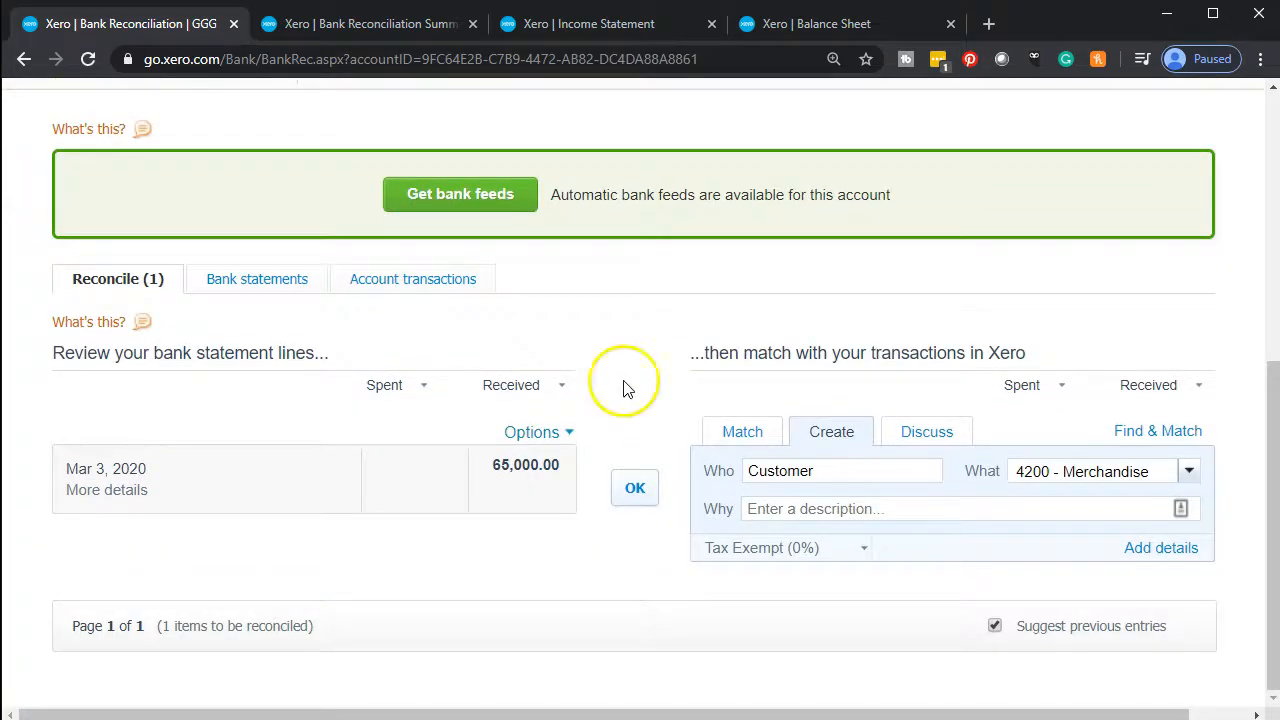
- Update the Balance Sheet as of Mar 31, 2020 and examine its current assets
left_click(806, 24)
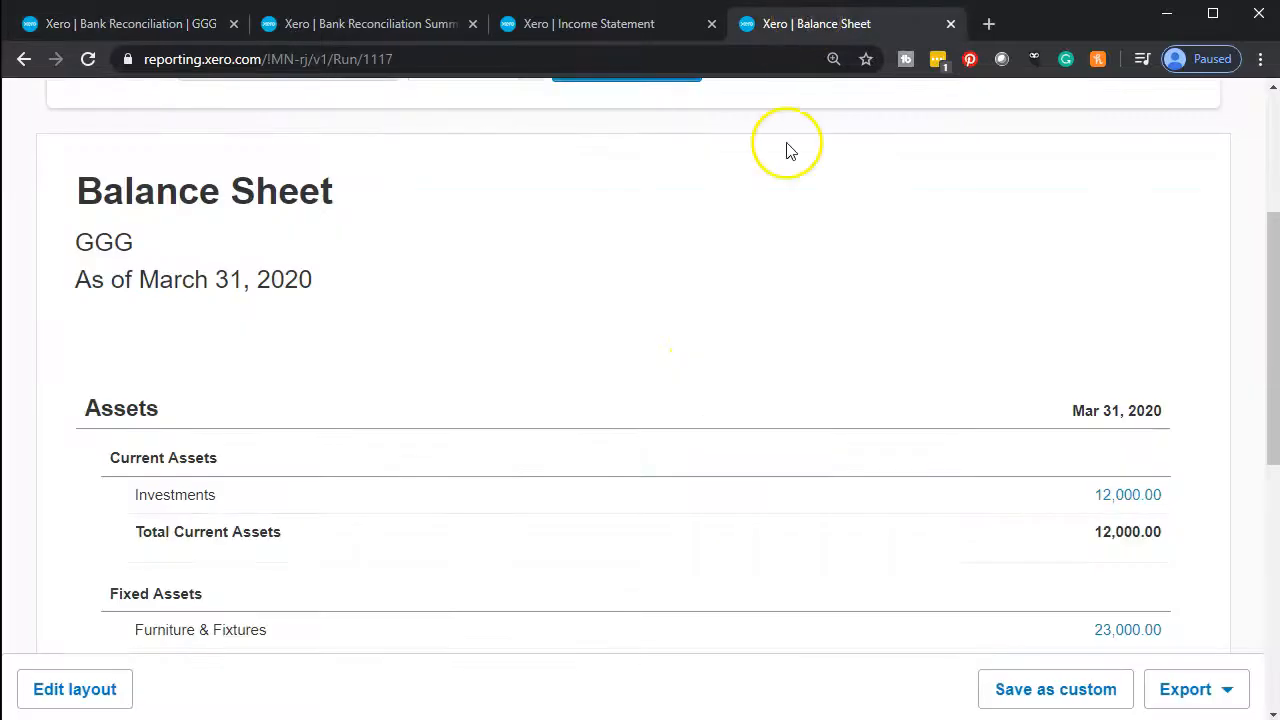
scroll(675, 285, "up", 3)
left_click(662, 278)
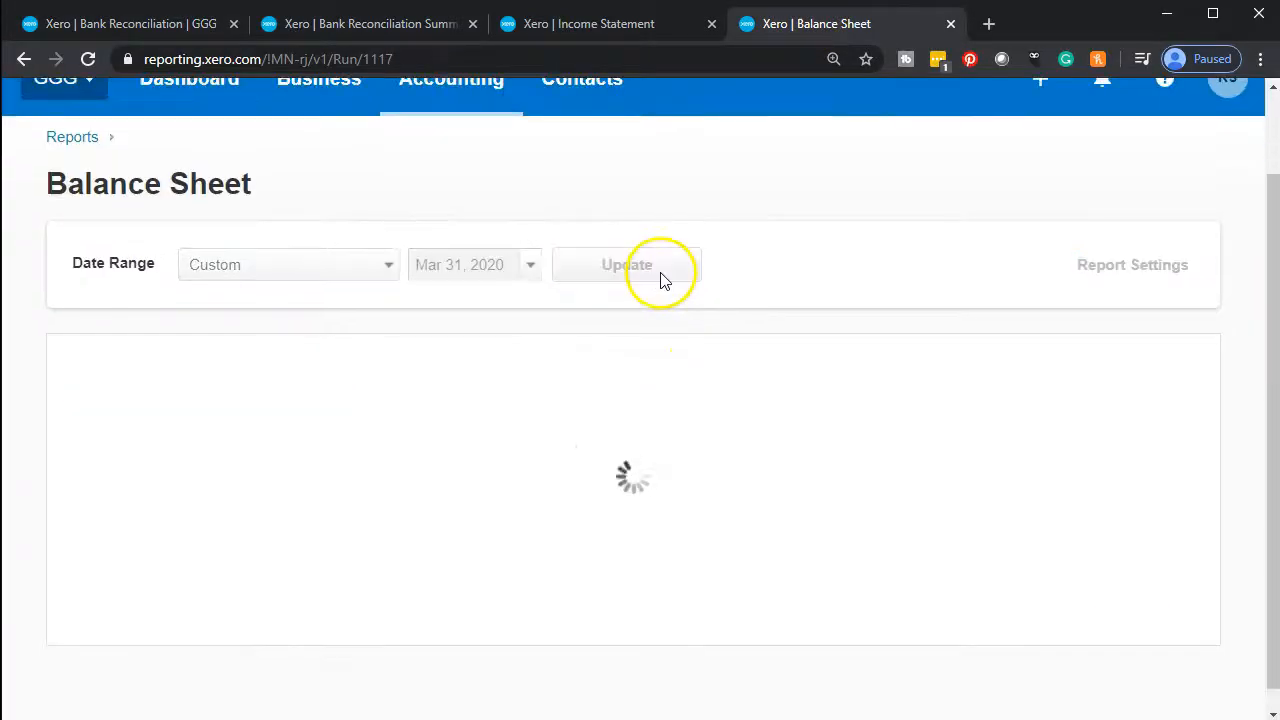
scroll(672, 290, "down", 5)
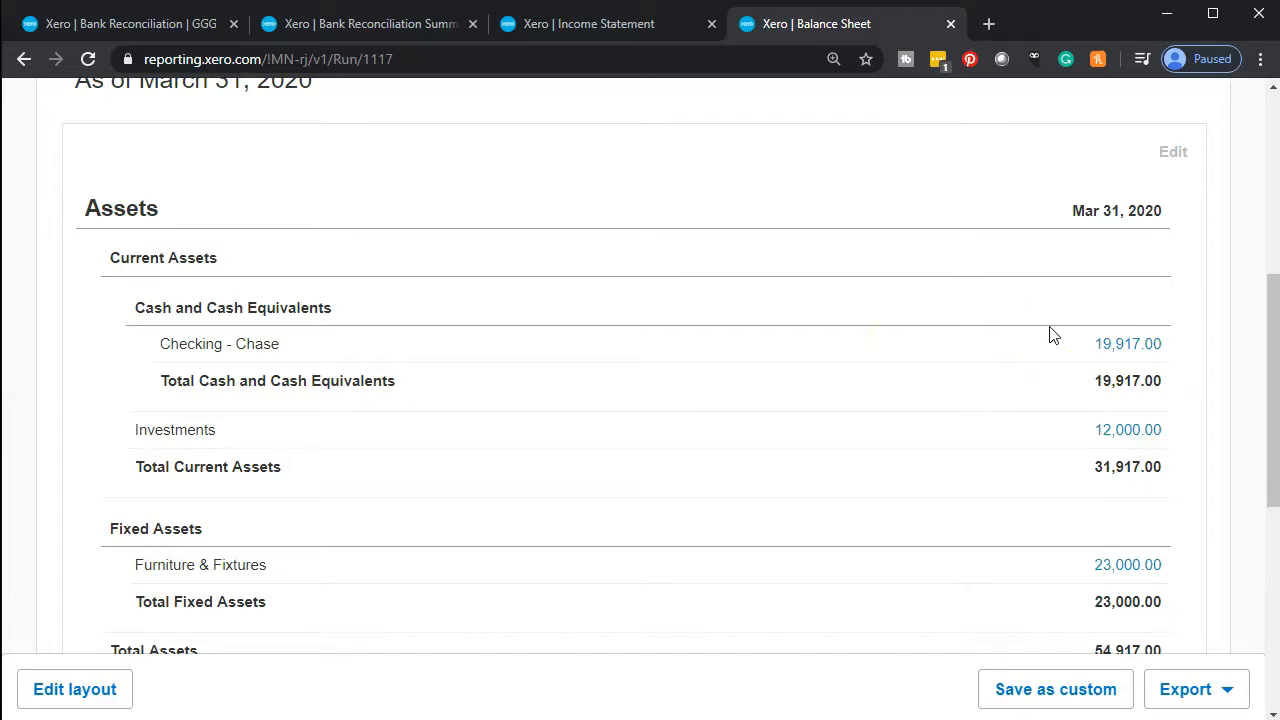
- Review the Checking - Chase account's transactions from the Balance Sheet, including the Mar 13 receipt, then go back to the report
left_click(1110, 352)
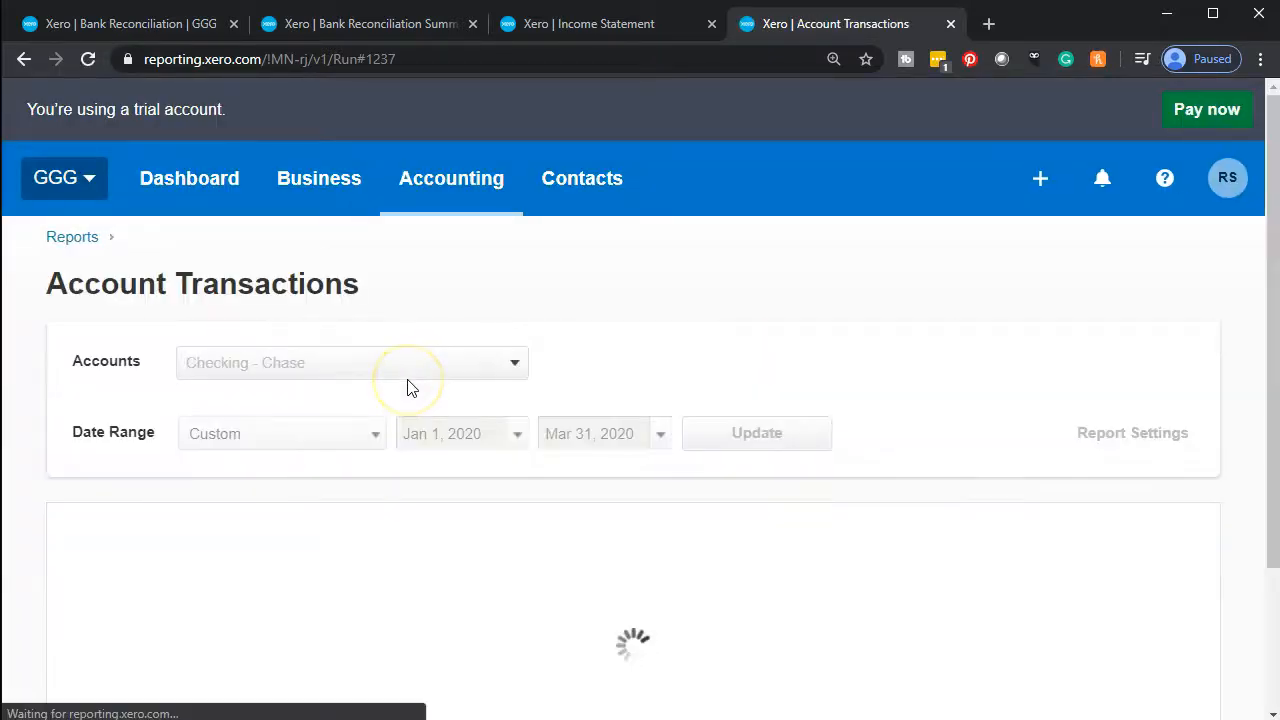
scroll(408, 388, "down", 2)
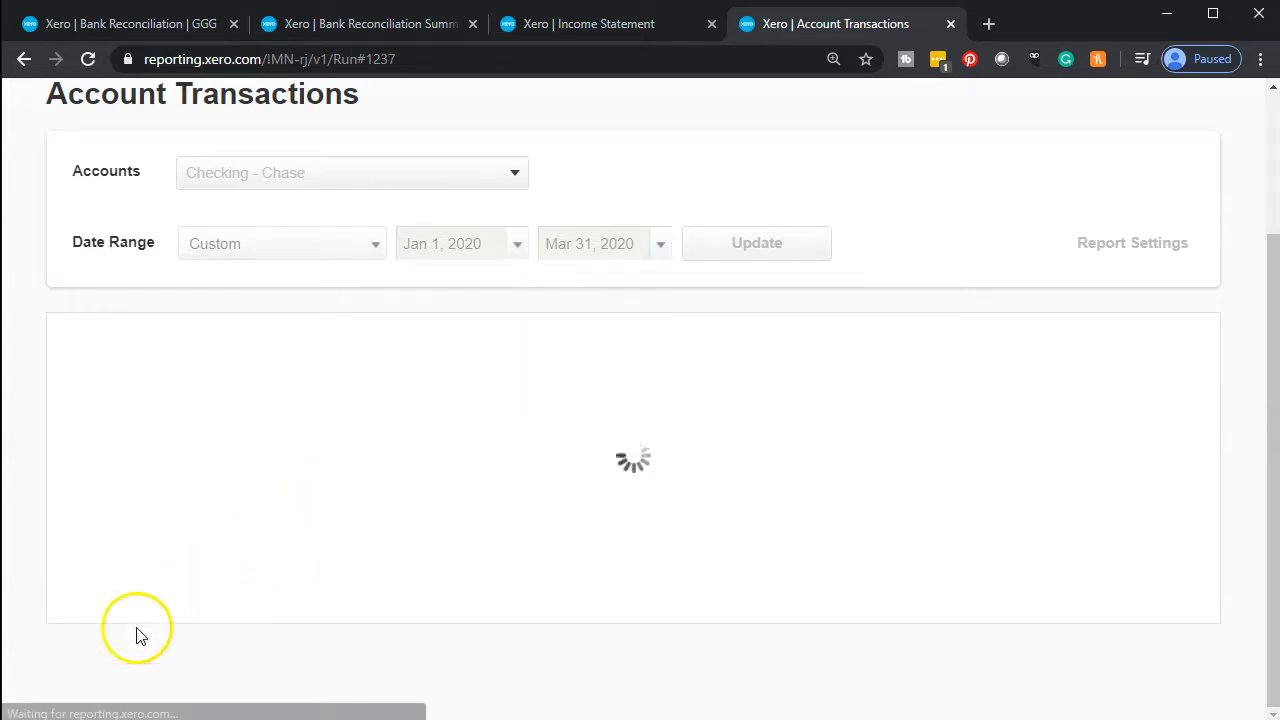
scroll(263, 491, "down", 4)
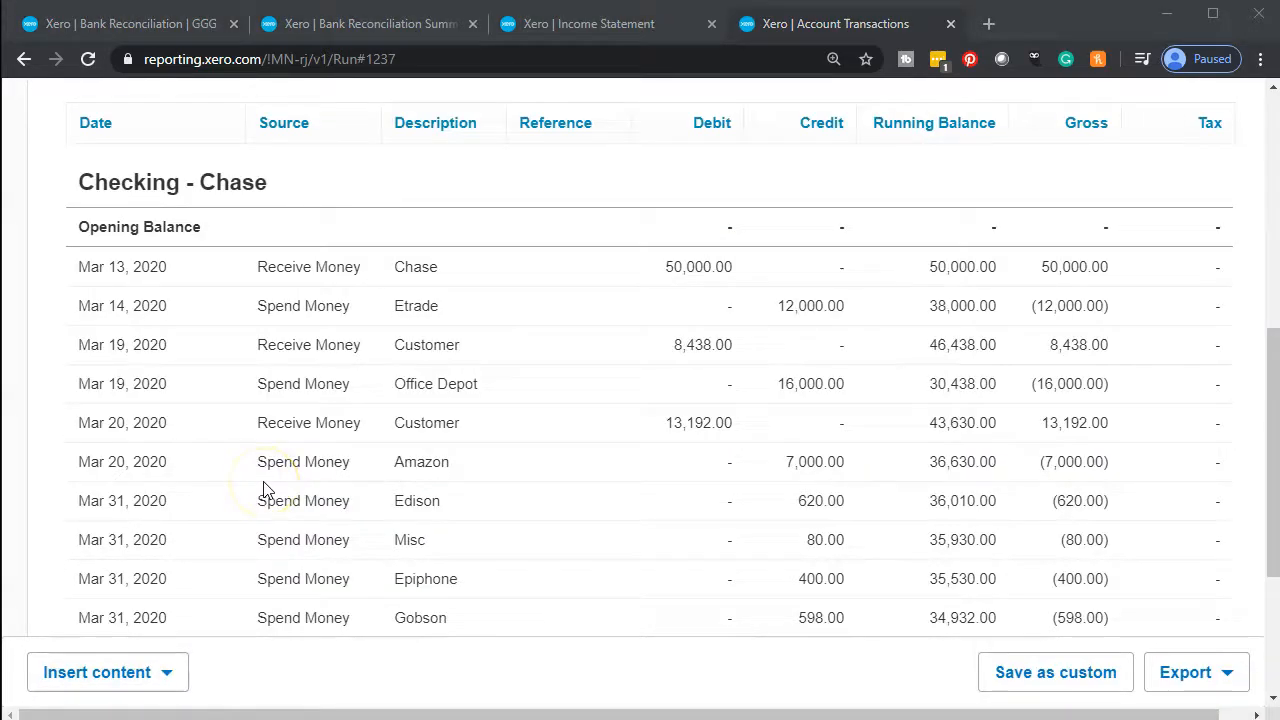
scroll(263, 491, "down", 1)
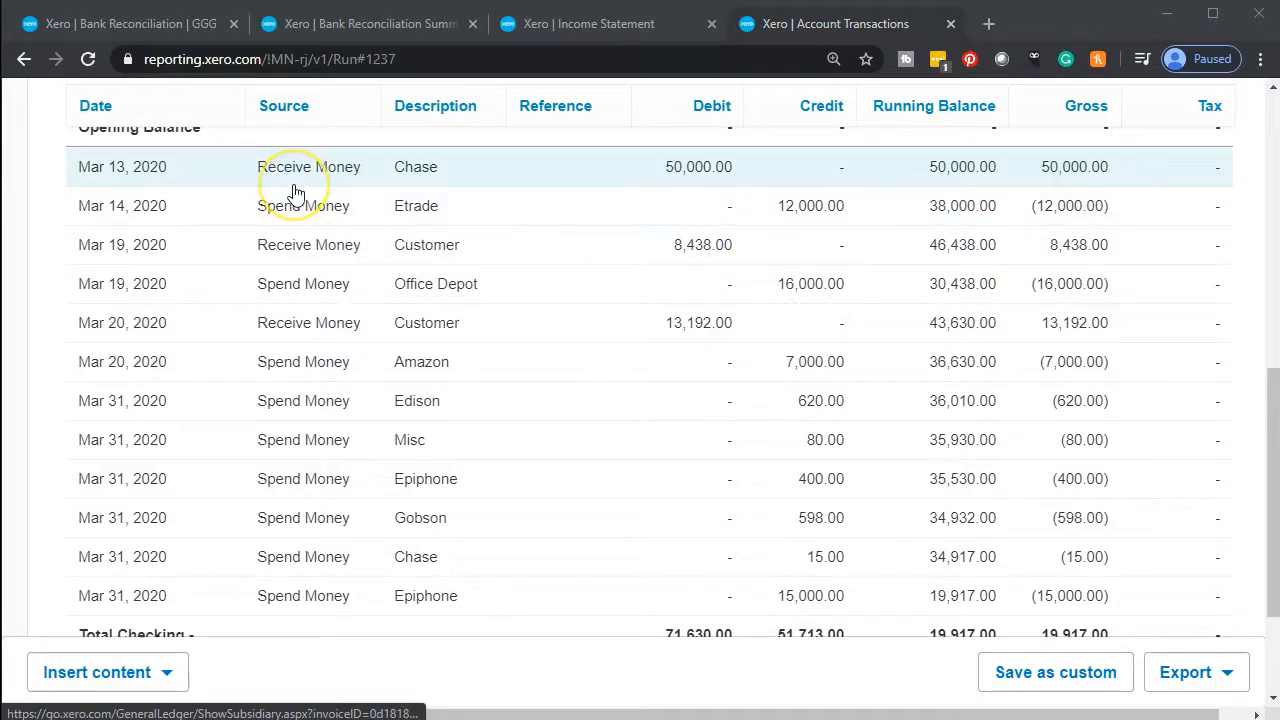
scroll(315, 435, "up", 5)
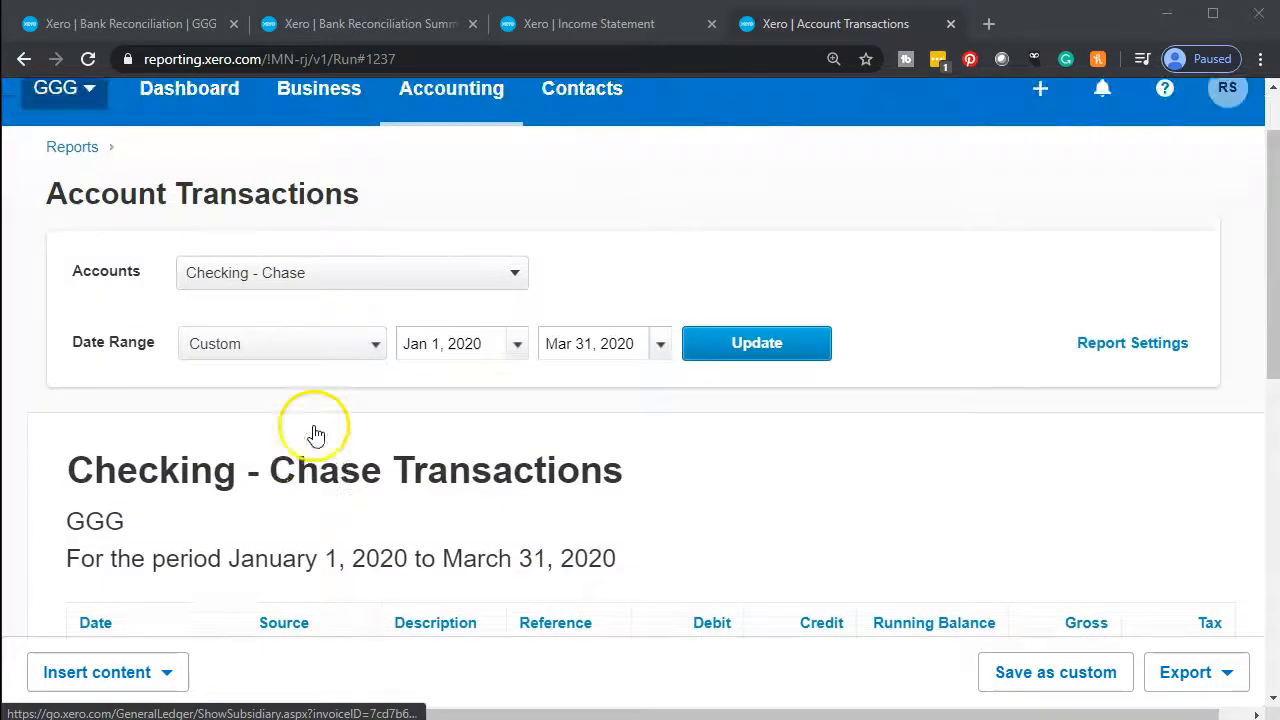
scroll(160, 210, "up", 1)
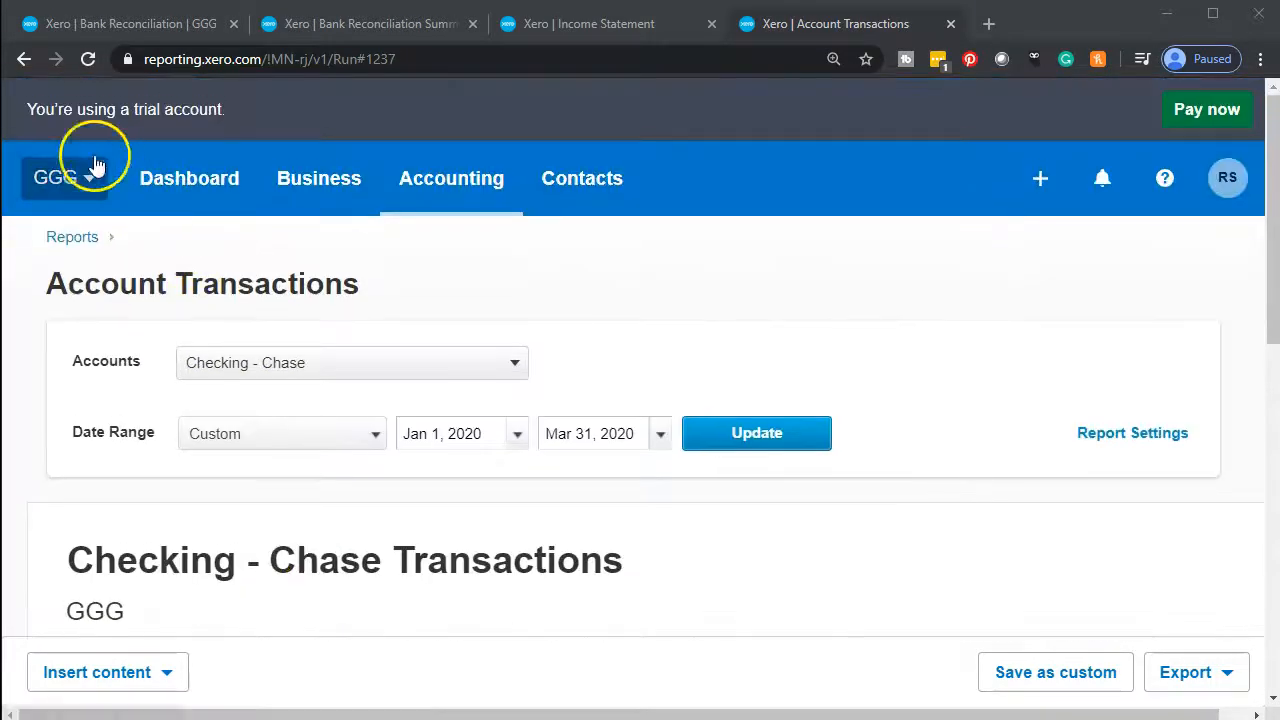
scroll(63, 460, "down", 3)
scroll(63, 440, "up", 3)
left_click(26, 58)
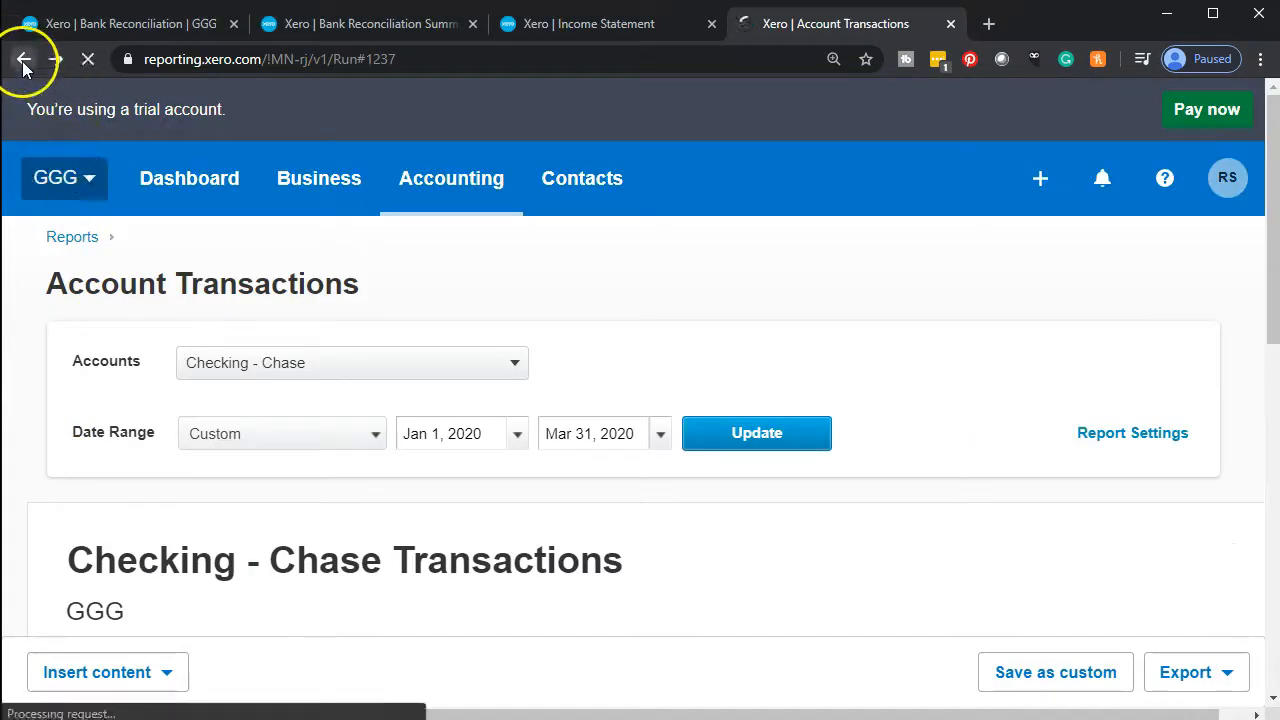
- Examine the liabilities and equity sections of the Balance Sheet, including the new note payable under Long Term Liabilities
left_click(728, 443)
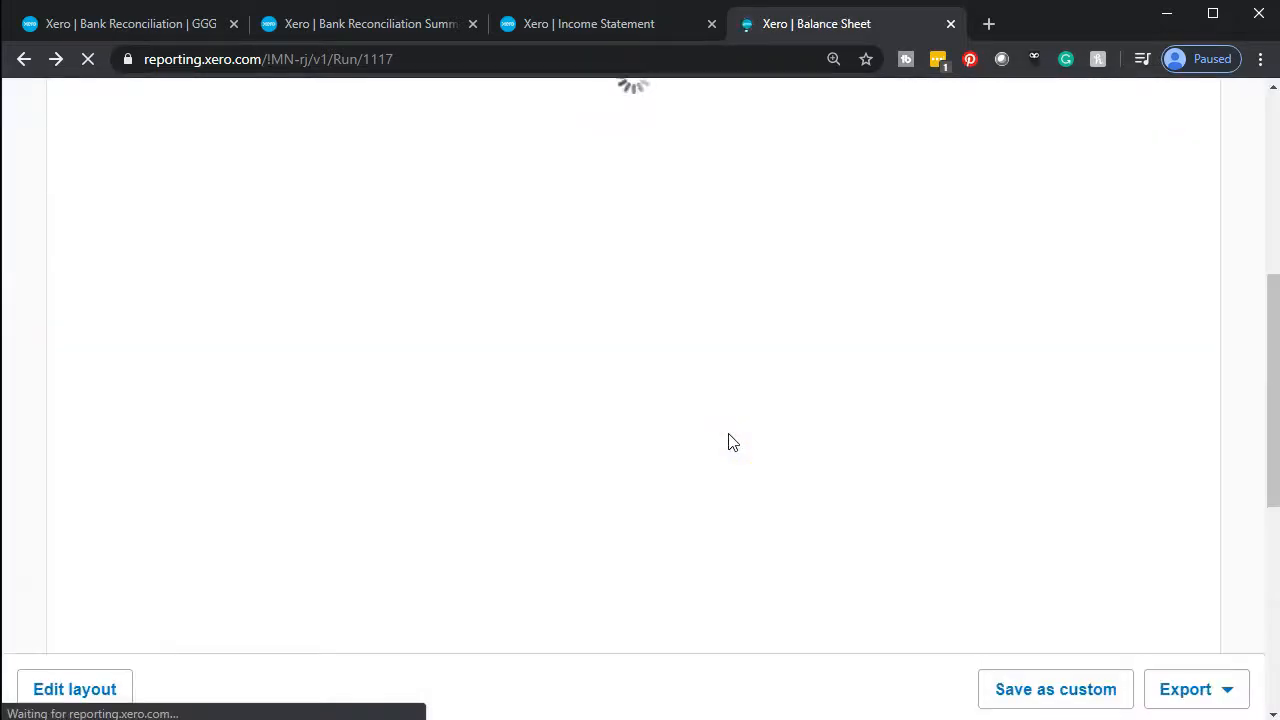
scroll(728, 443, "down", 4)
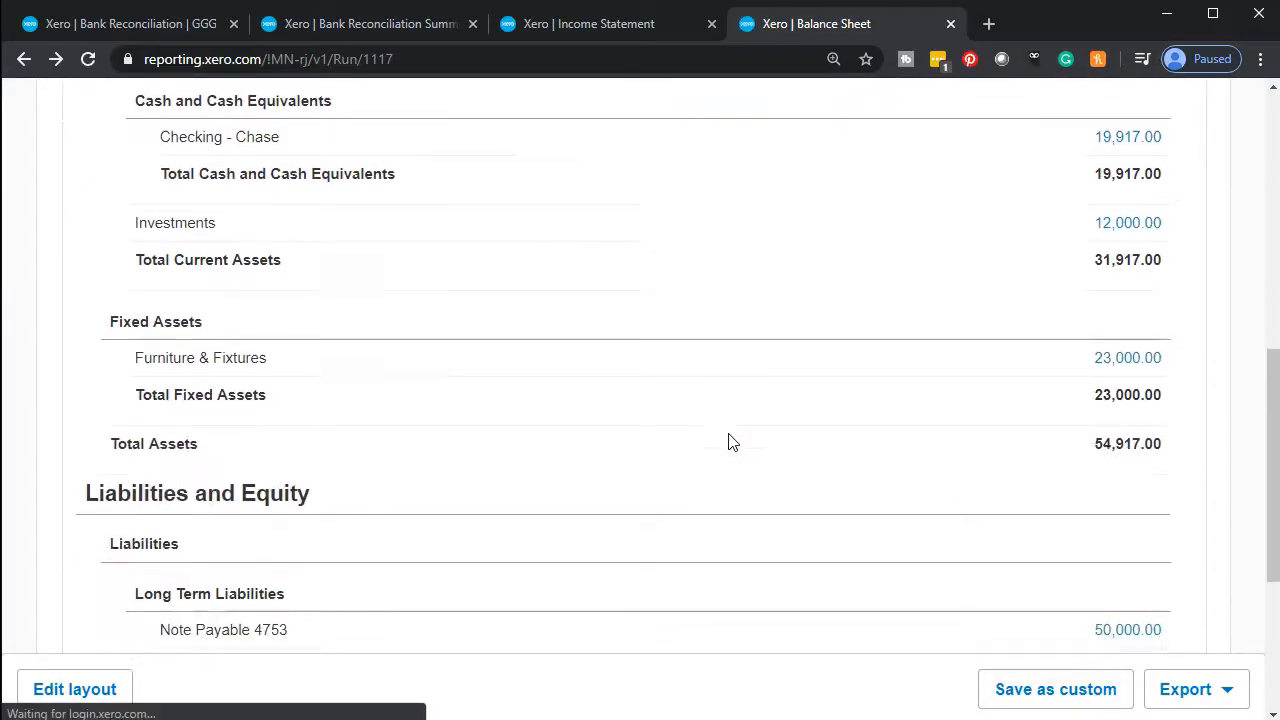
left_click(688, 458)
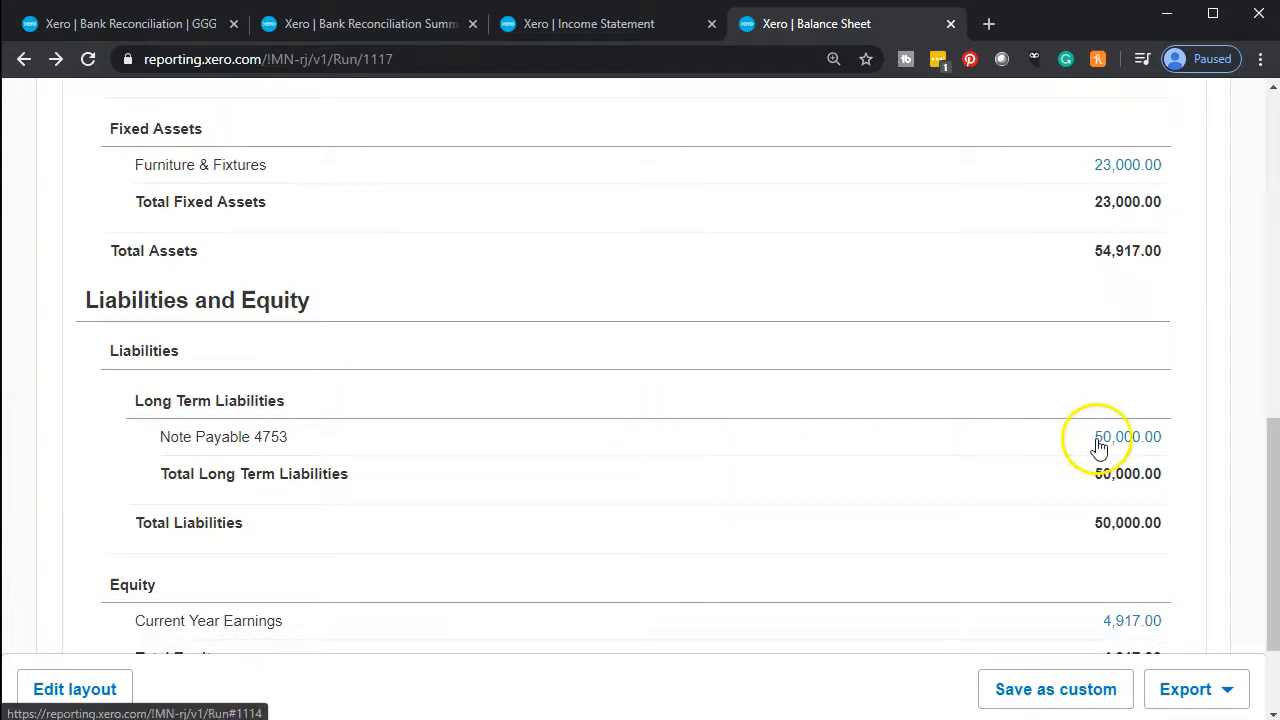
scroll(1094, 437, "down", 1)
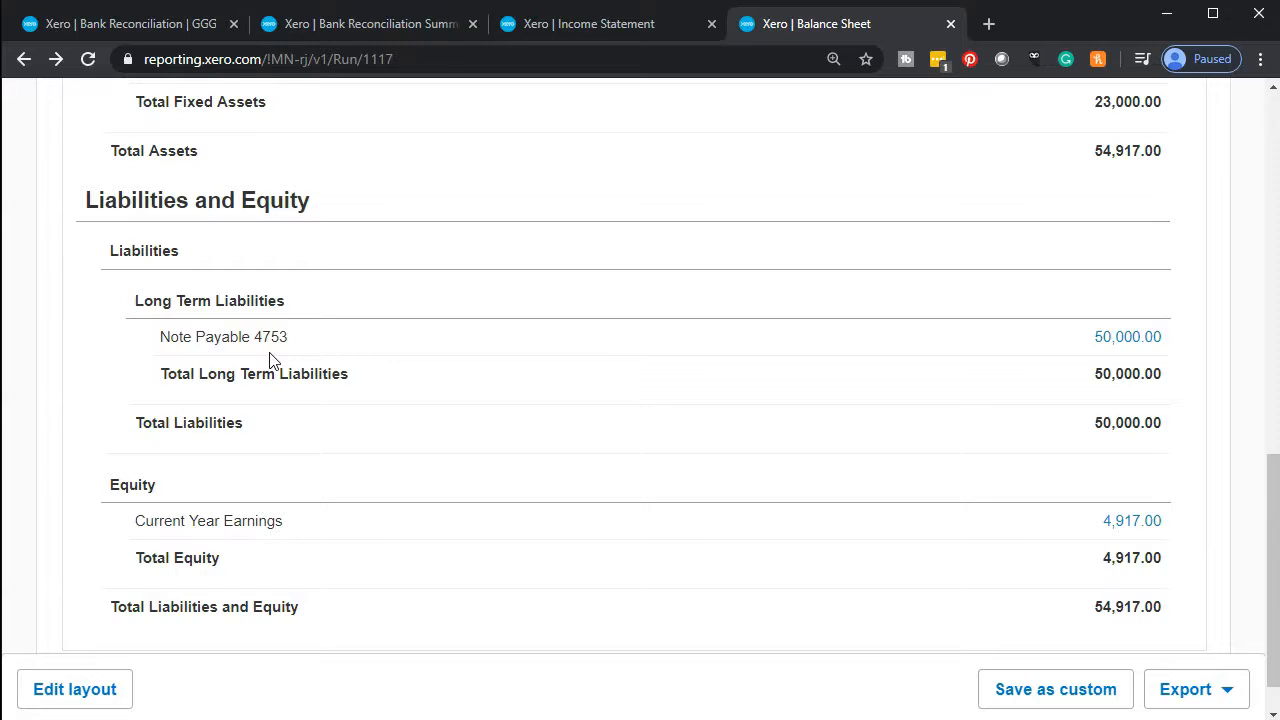
- Open the Balance Sheet layout for editing and put the note payable row under Long Term Liabilities into a new group
left_click(107, 712)
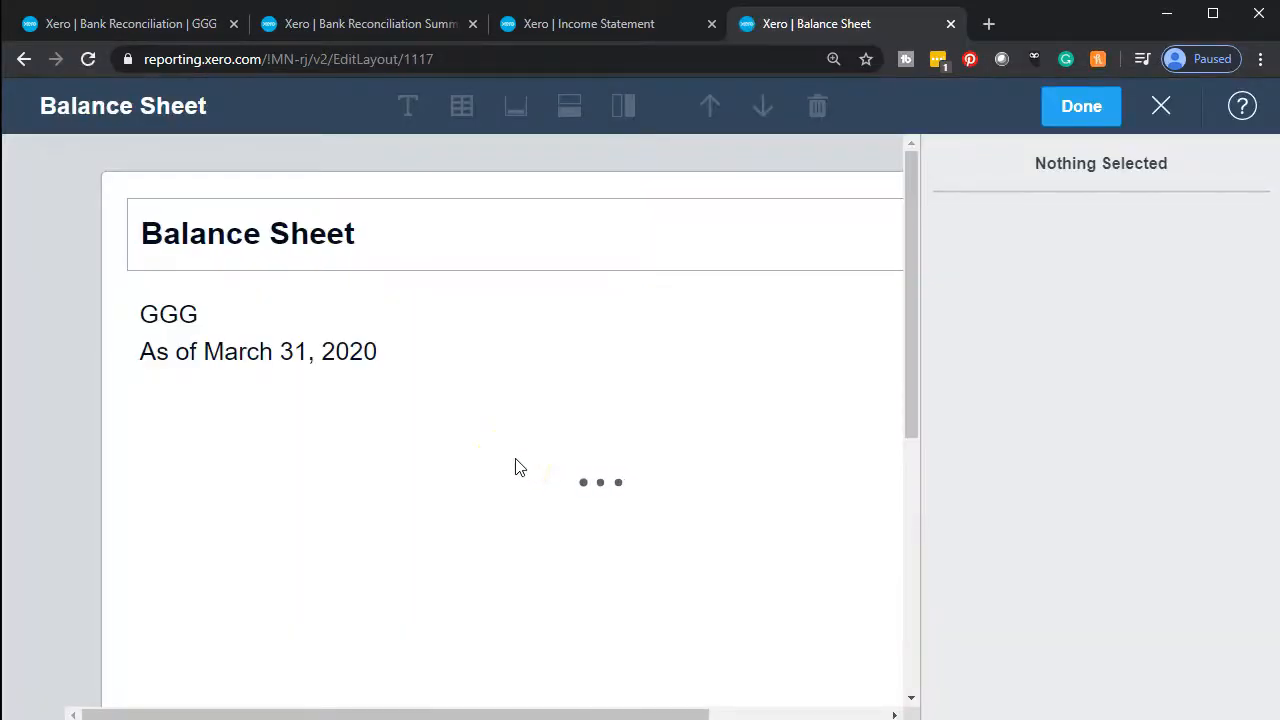
scroll(515, 467, "down", 4)
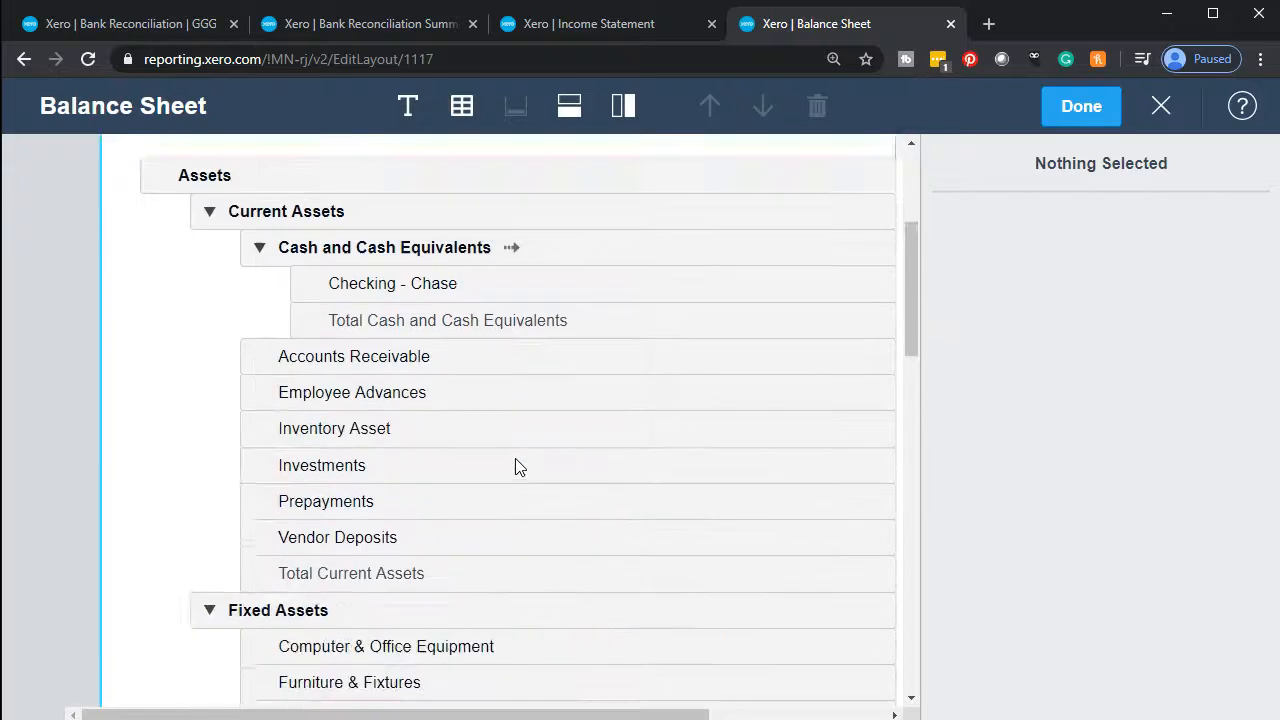
scroll(518, 467, "down", 3)
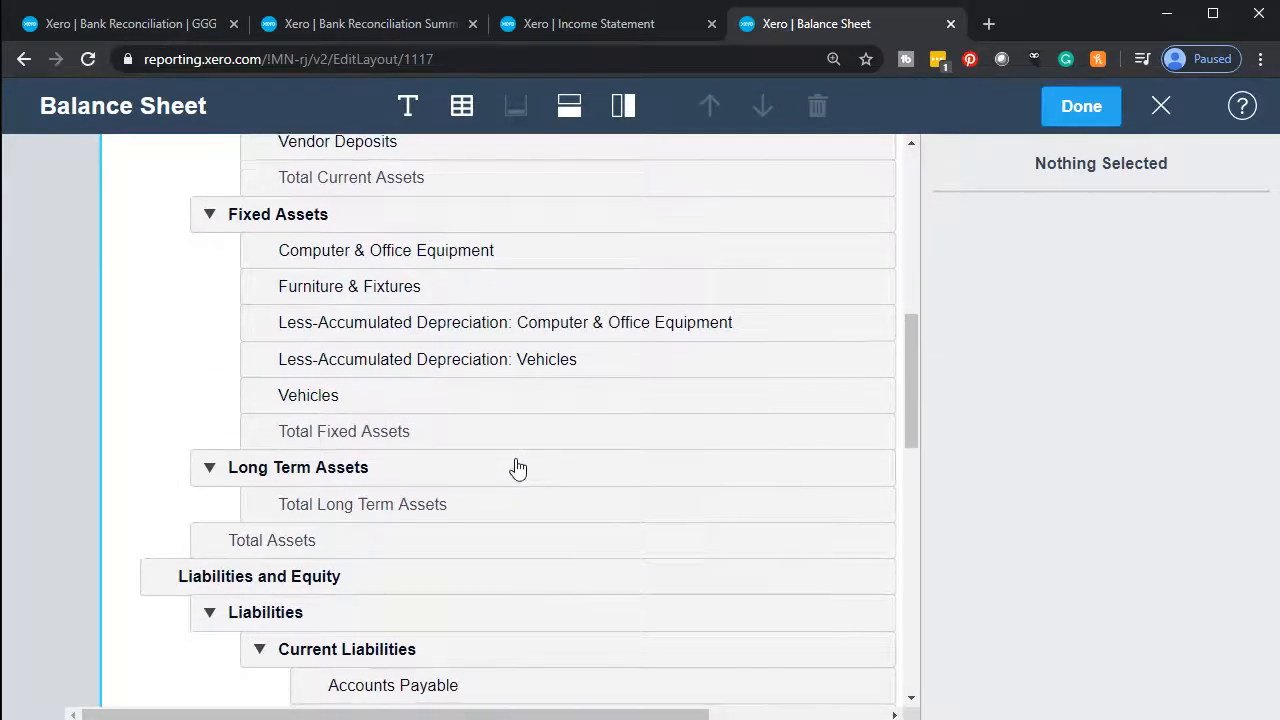
scroll(518, 467, "down", 1)
scroll(518, 467, "down", 8)
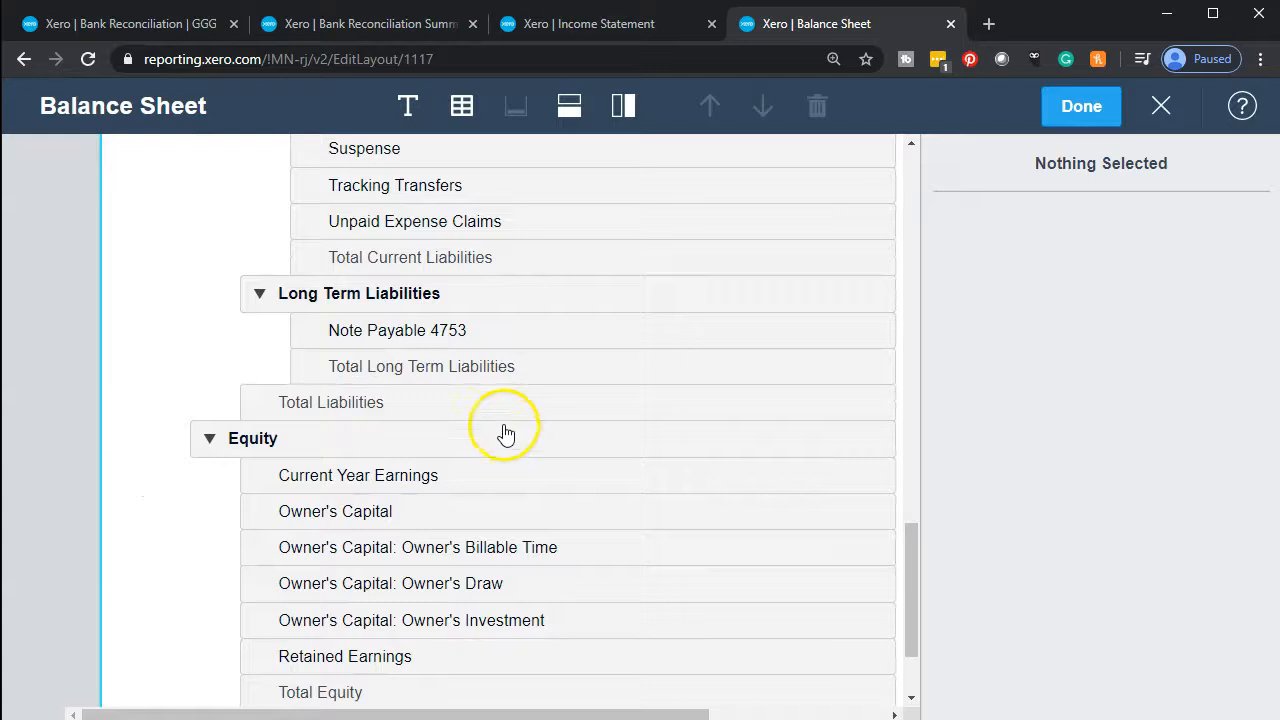
left_click(460, 343)
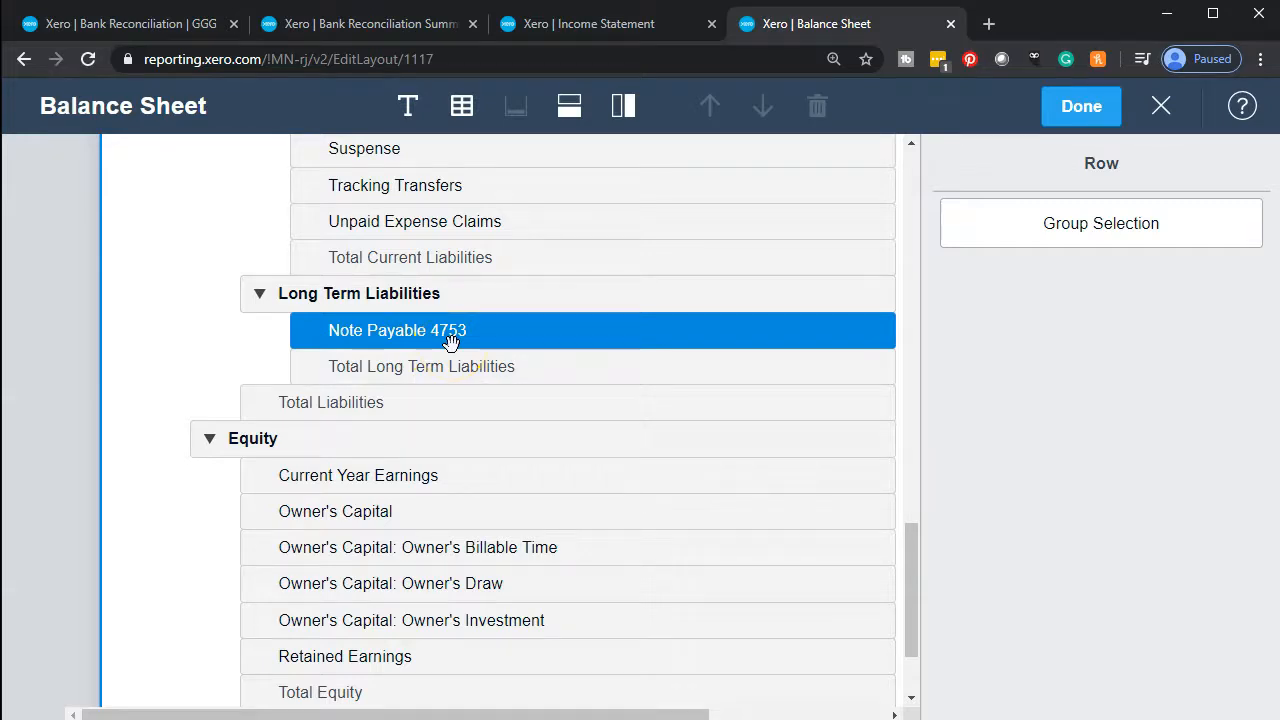
left_click(965, 244)
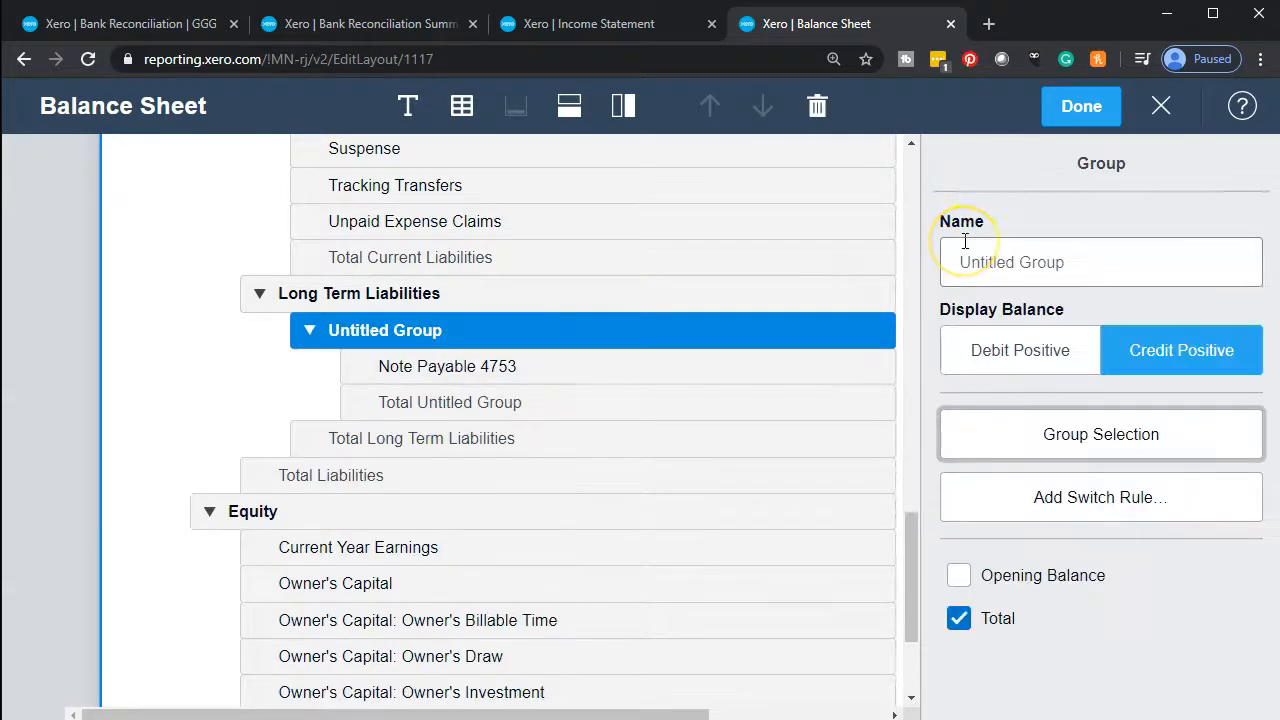
- Name the new group Notes Payable, collapse it and finish editing the layout
left_click(966, 250)
type("N")
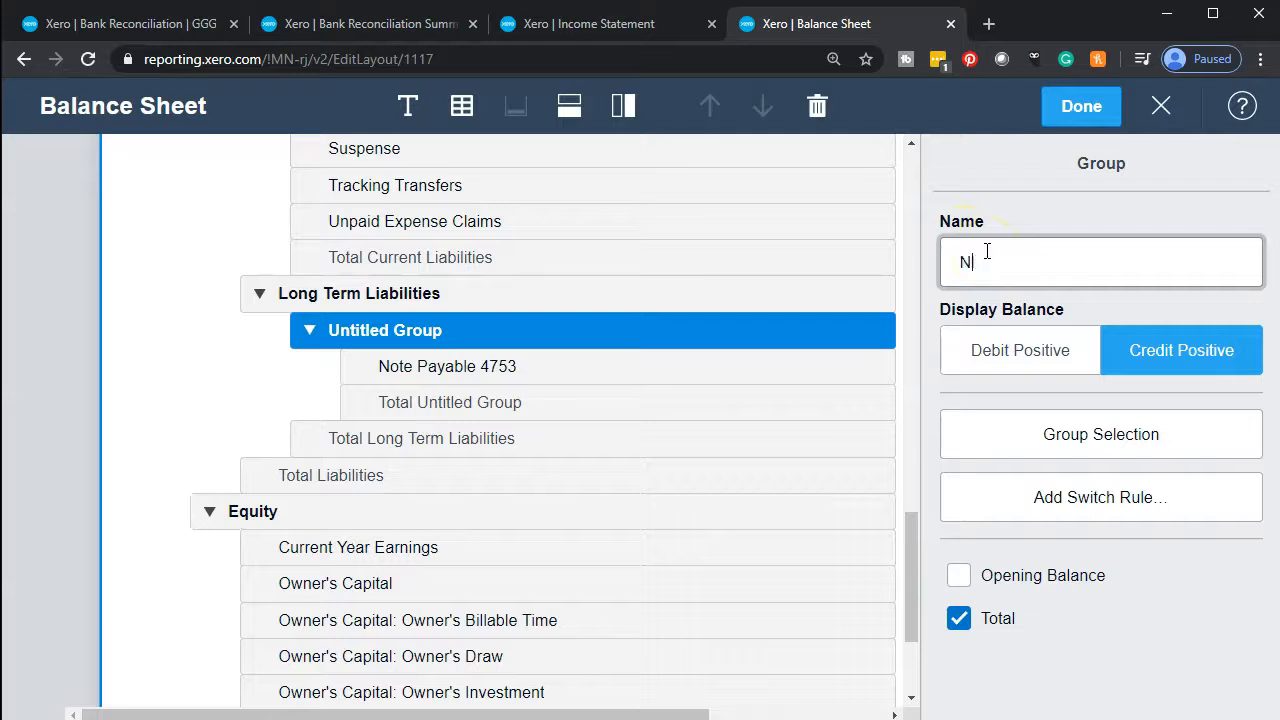
type("otes Payable")
key("Tab")
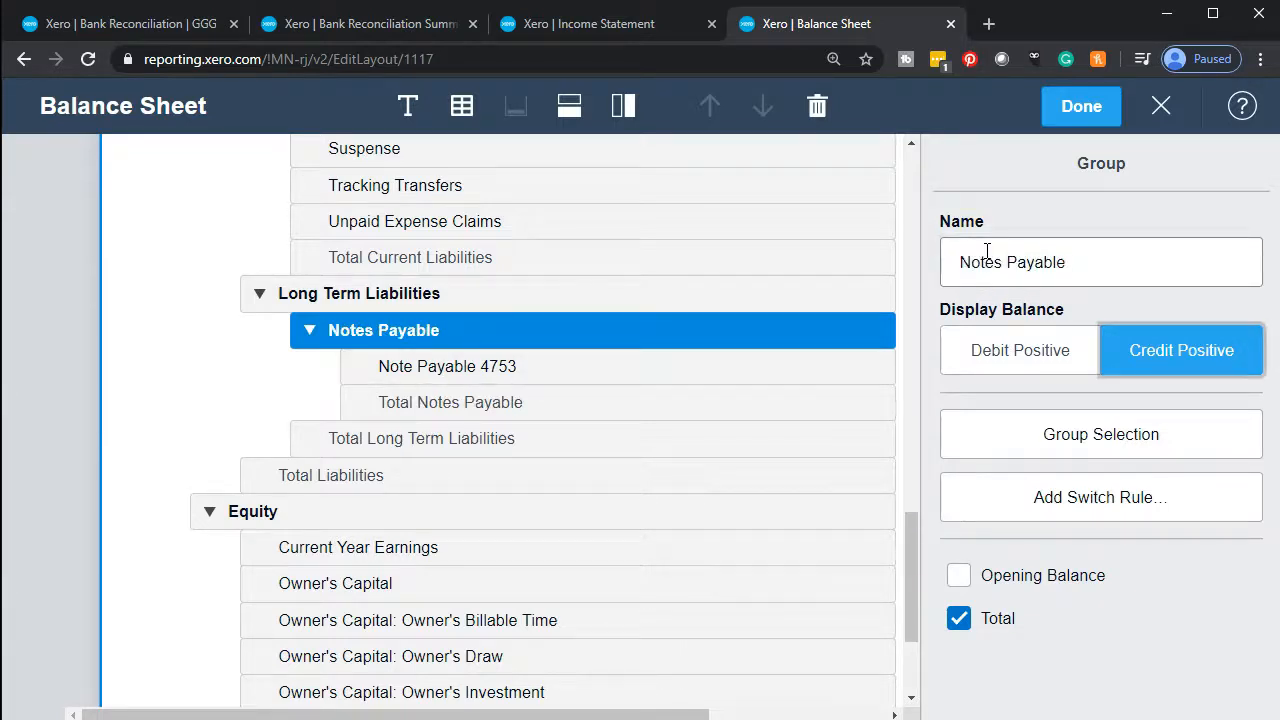
left_click(306, 334)
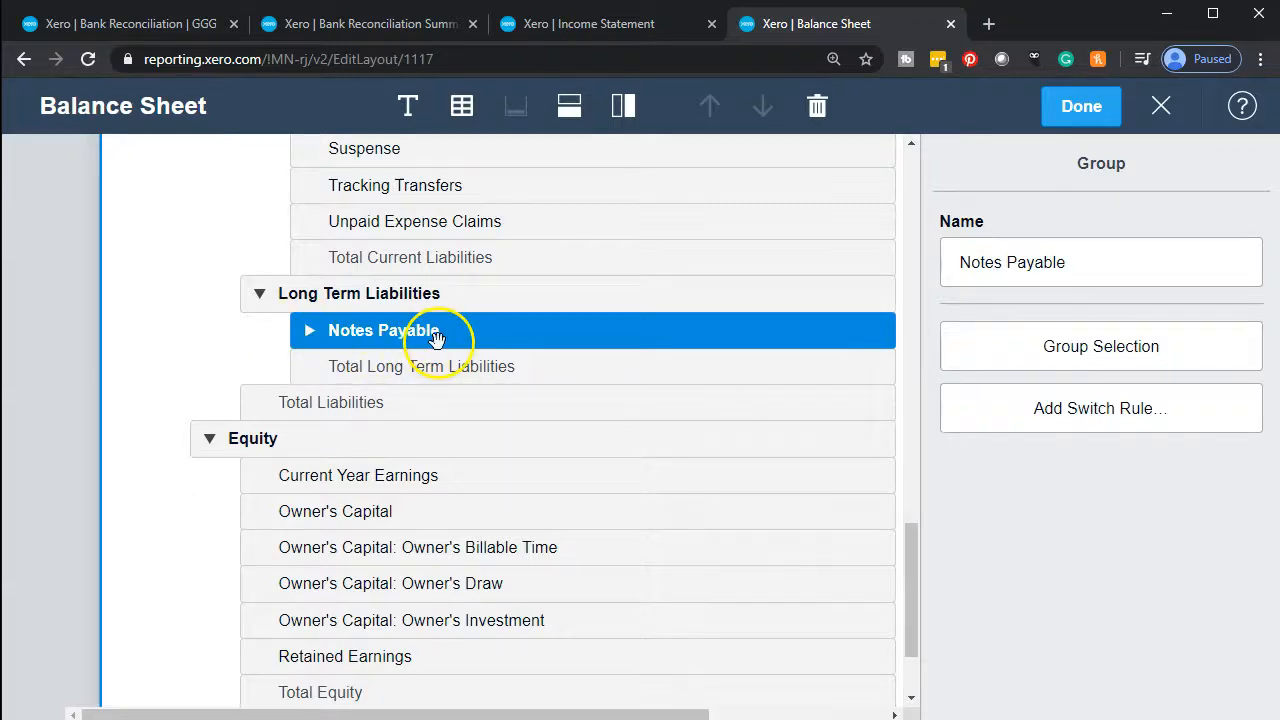
left_click(1080, 112)
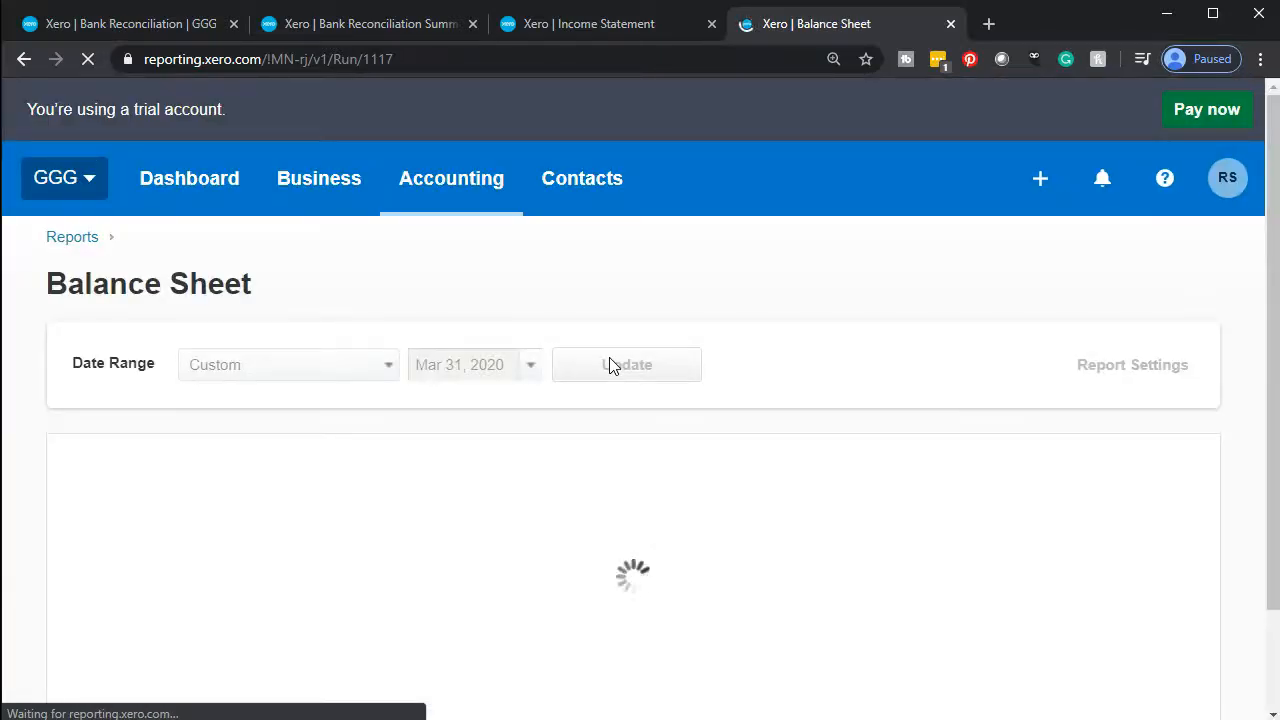
- Update the Balance Sheet, save it as a custom report named External Balance Sheet and check its liabilities section
left_click(612, 367)
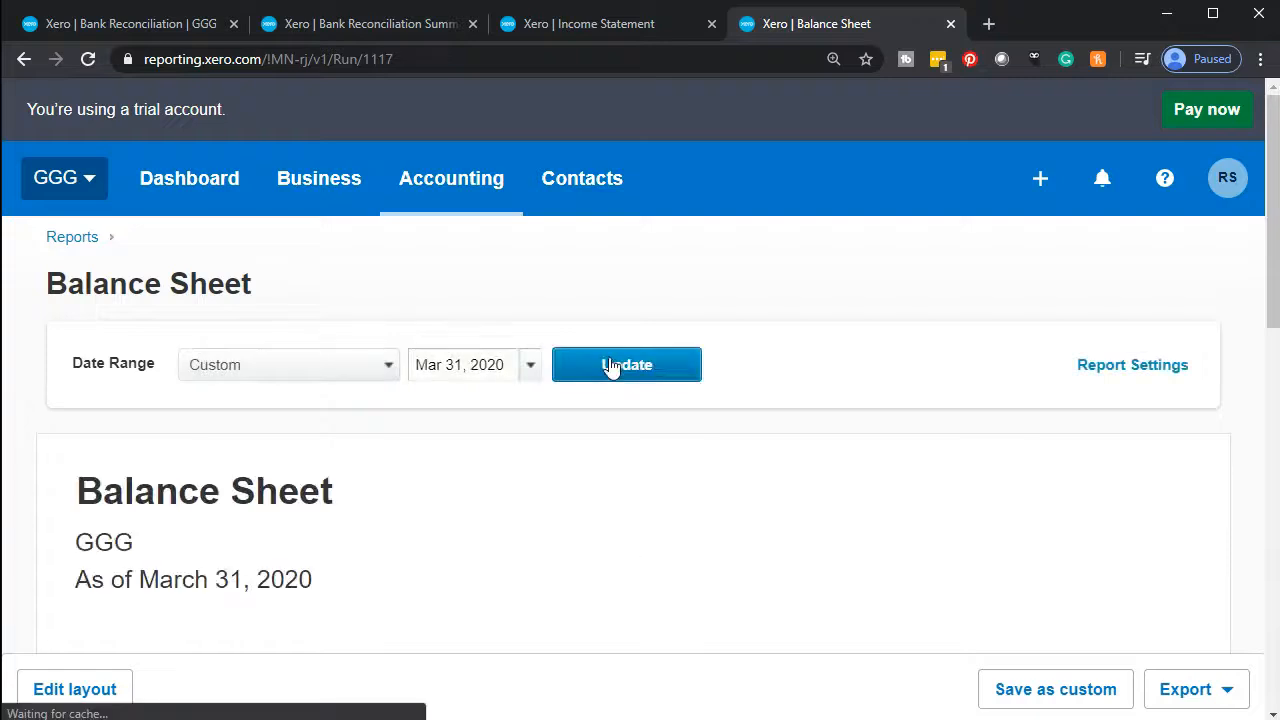
scroll(612, 368, "down", 5)
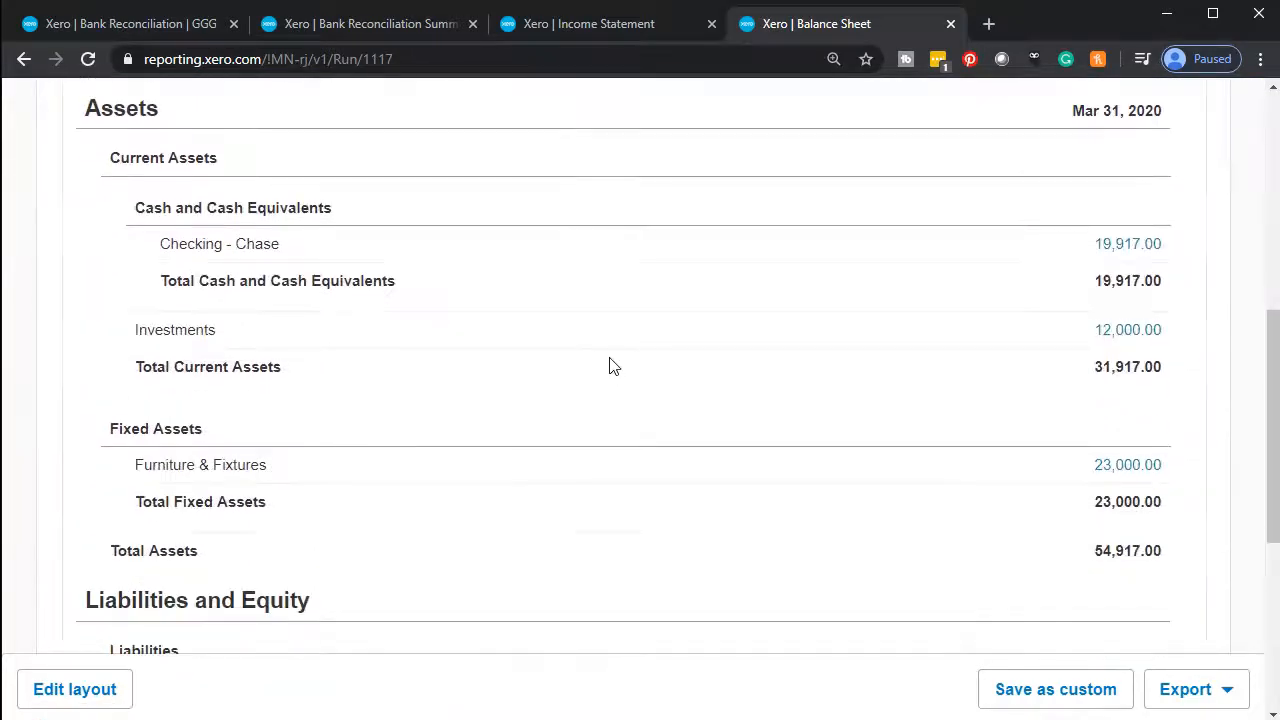
left_click(1046, 699)
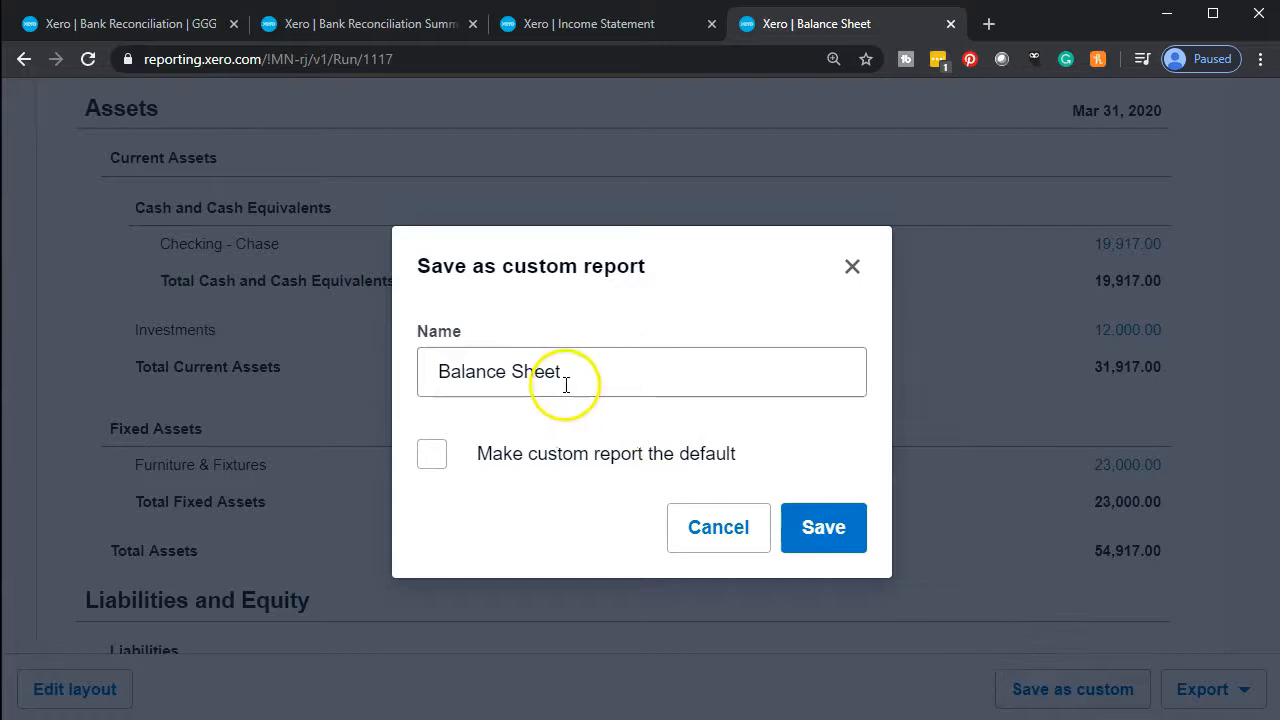
left_click(425, 370)
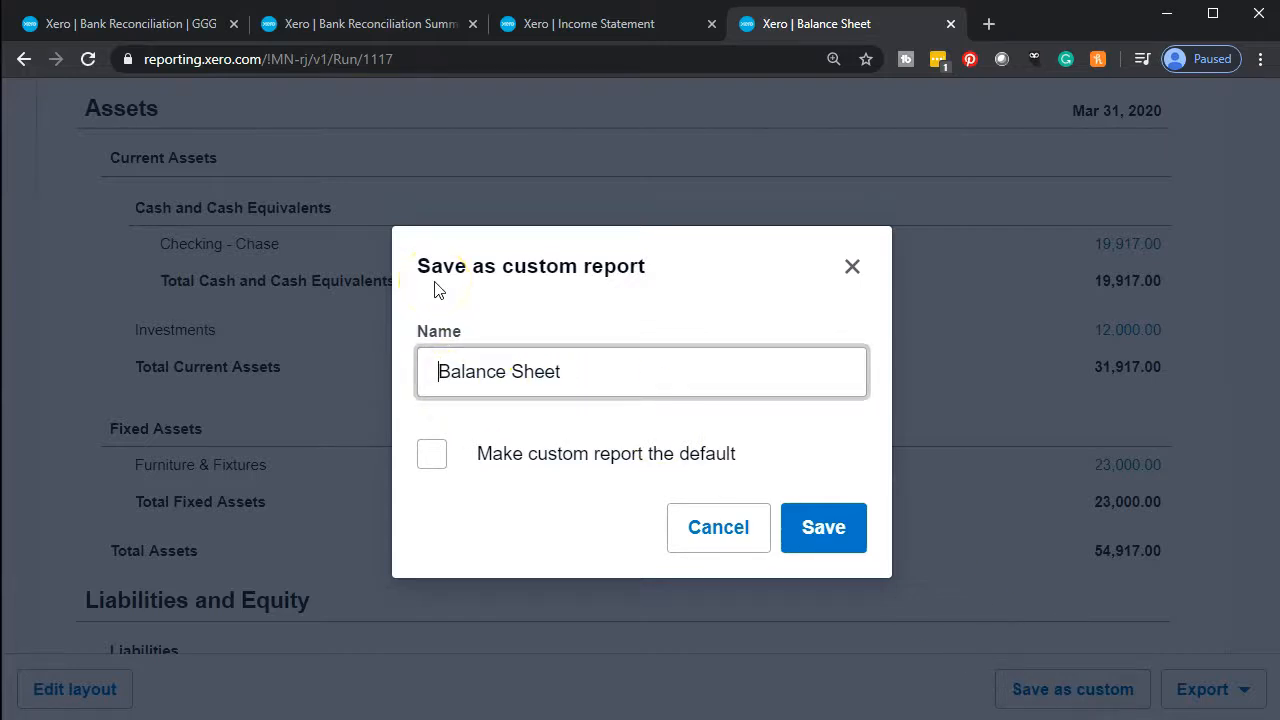
type("External")
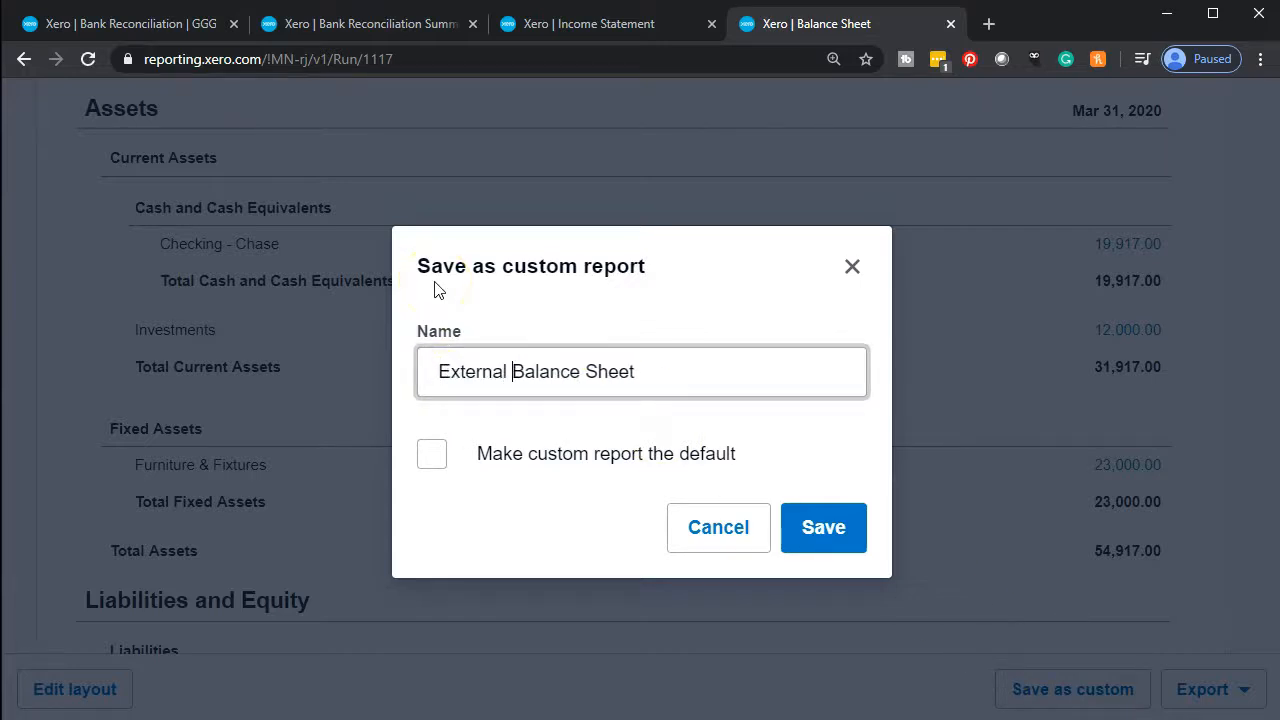
left_click(821, 524)
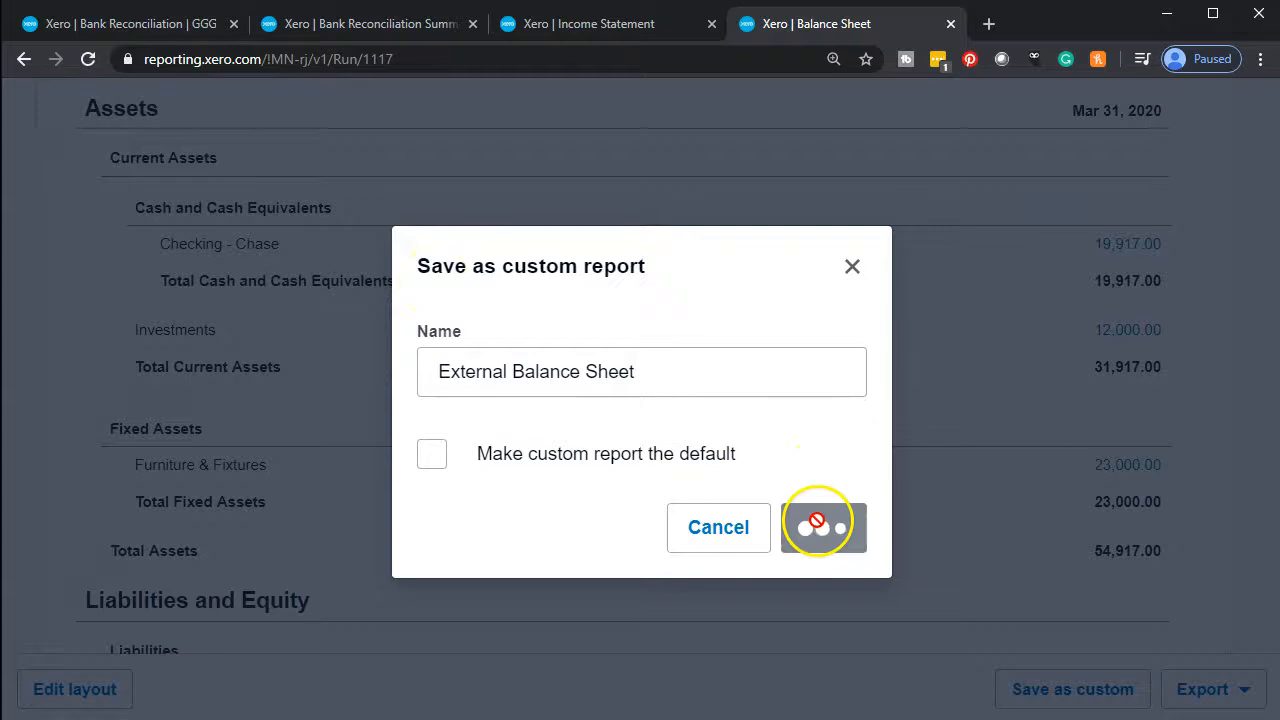
scroll(766, 557, "down", 4)
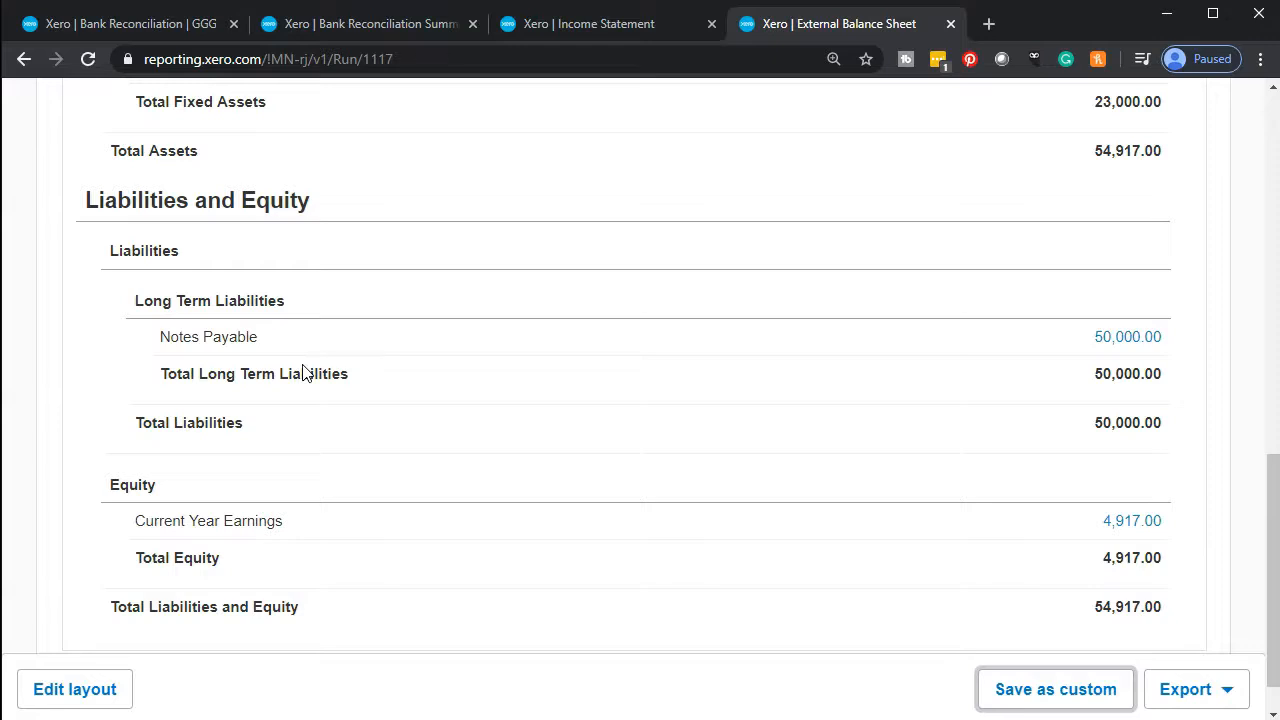
- Update the Income Statement for the current financial year and review its income and expenses
left_click(636, 30)
left_click(709, 363)
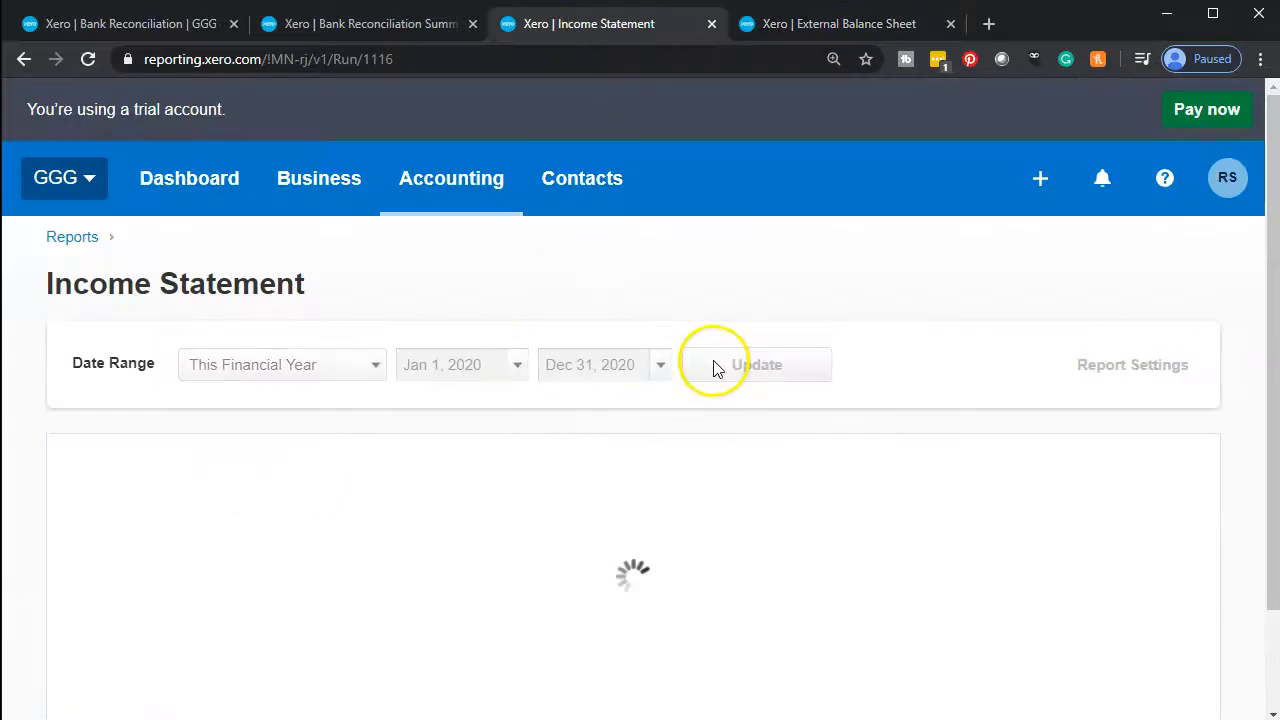
scroll(714, 369, "down", 4)
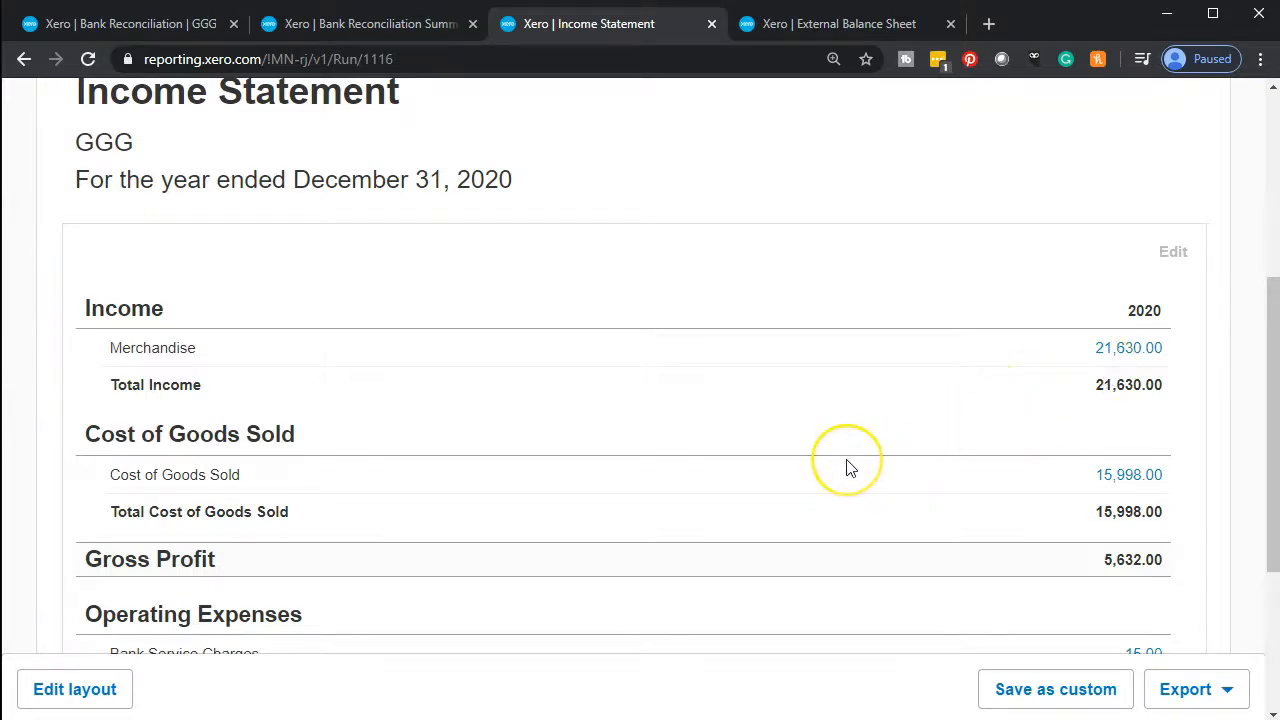
scroll(847, 468, "up", 4)
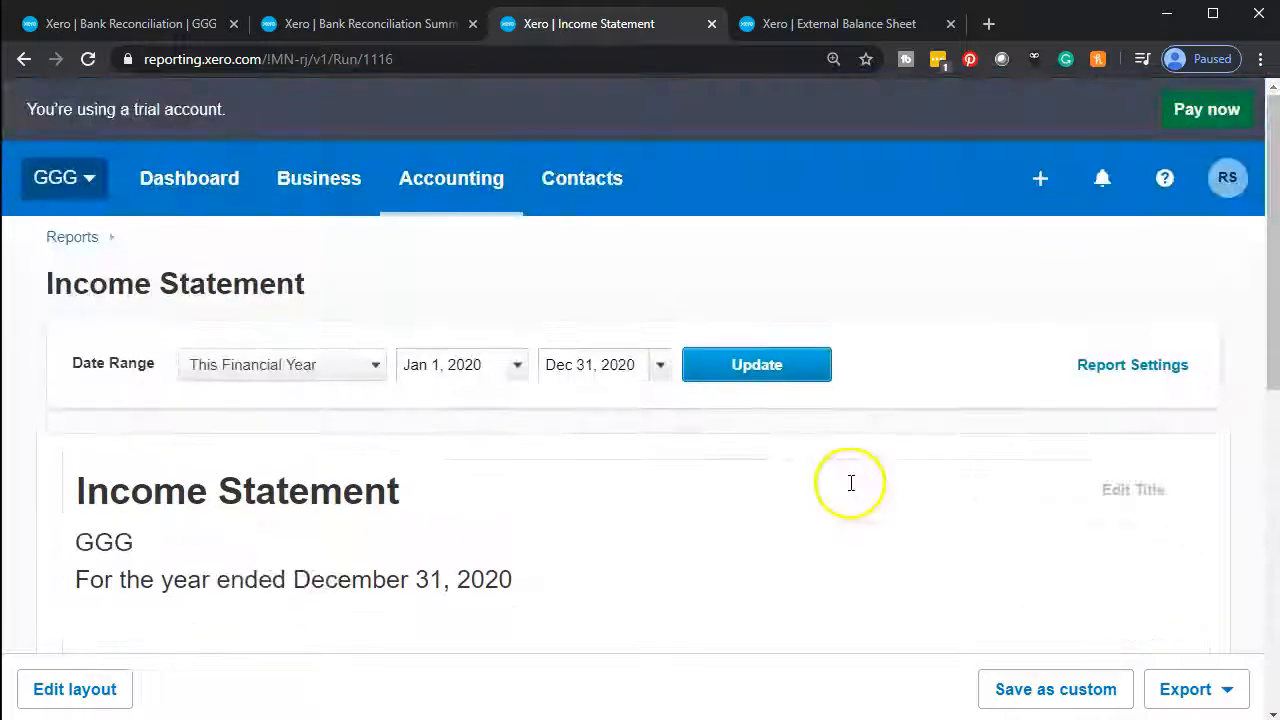
- Compare the Balance in Xero on the Bank Reconciliation Summary with the External Balance Sheet
left_click(380, 27)
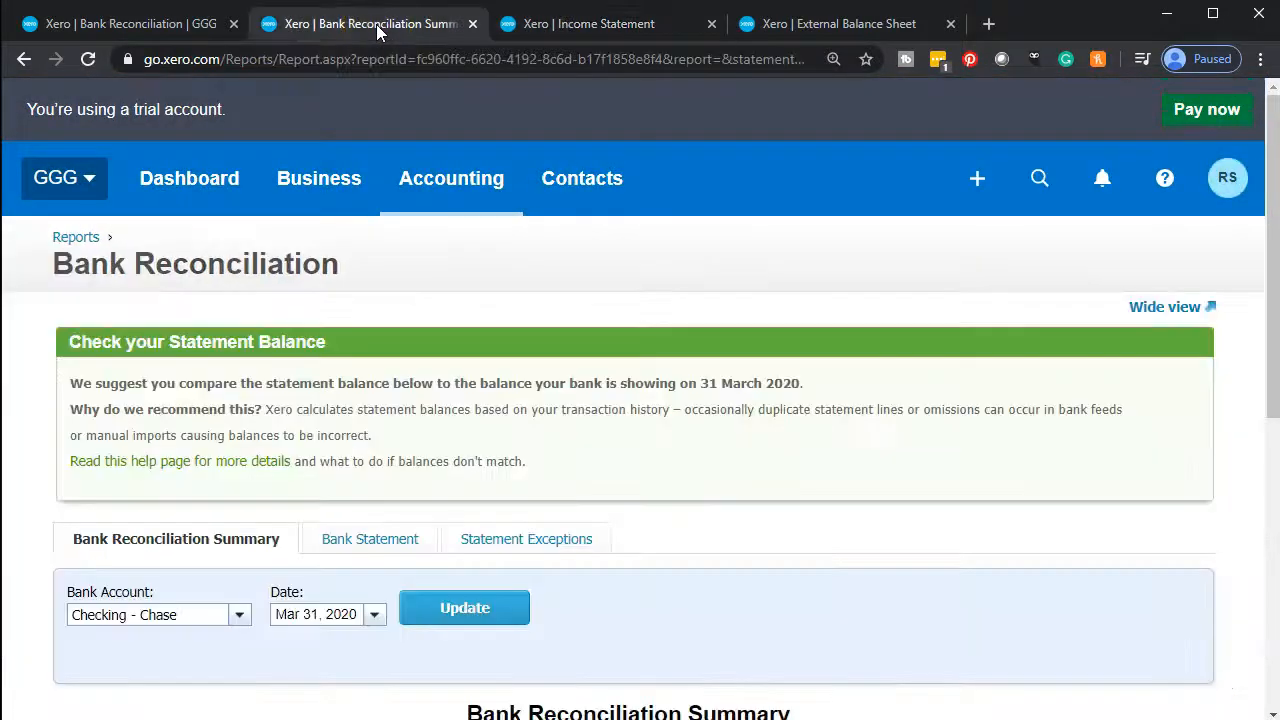
scroll(718, 414, "down", 2)
scroll(718, 414, "down", 3)
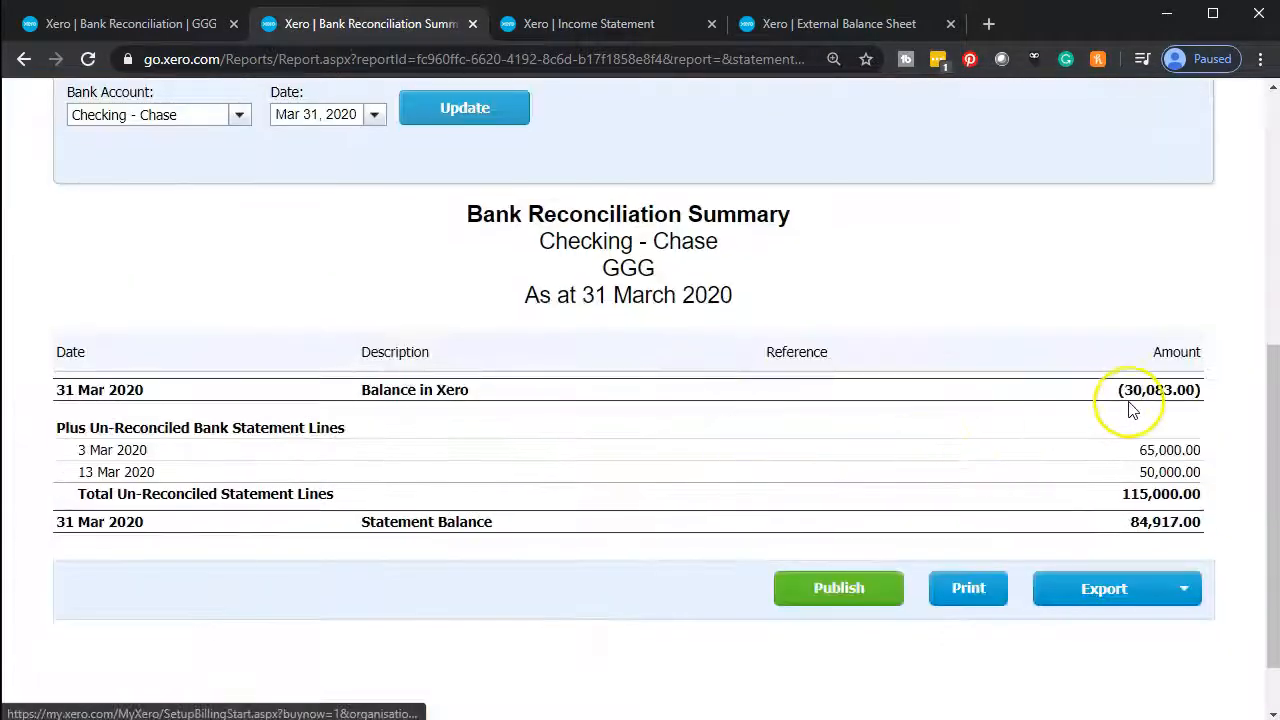
left_click(775, 32)
scroll(834, 420, "up", 4)
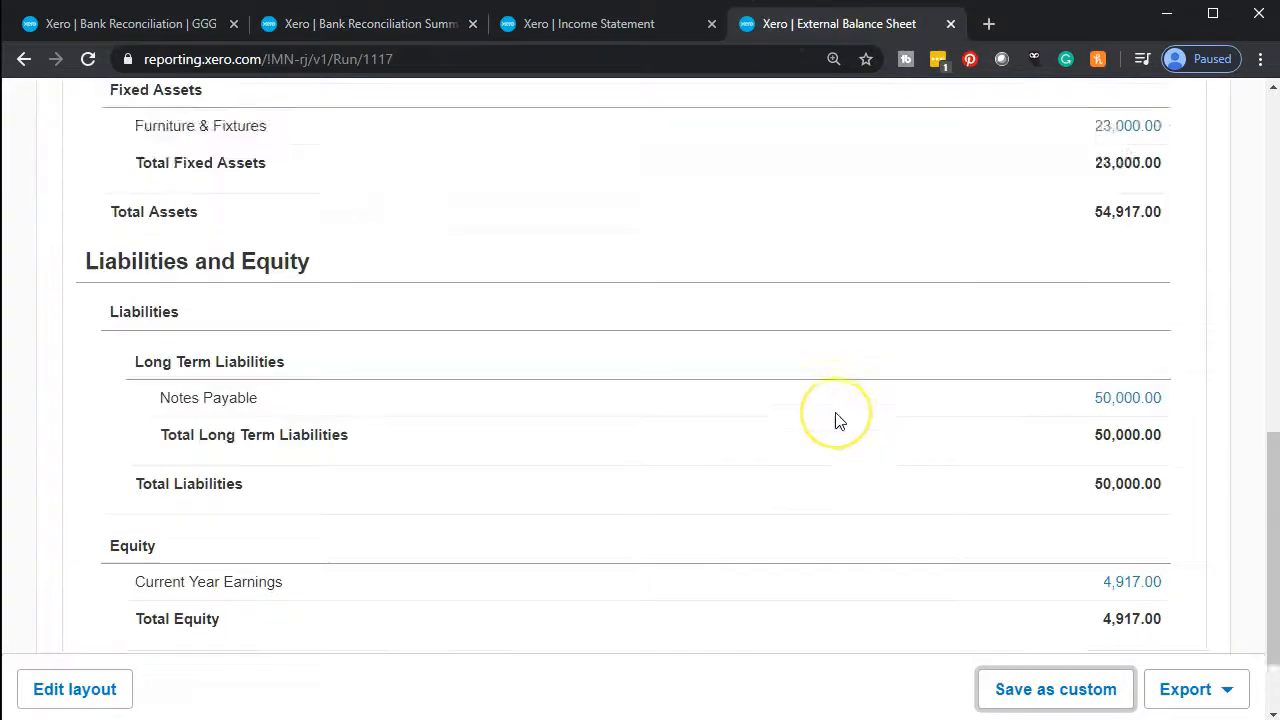
- Update the Checking - Chase Bank Reconciliation Summary as of Mar 31, 2020 and compare it with the March bank statement in Excel
left_click(375, 26)
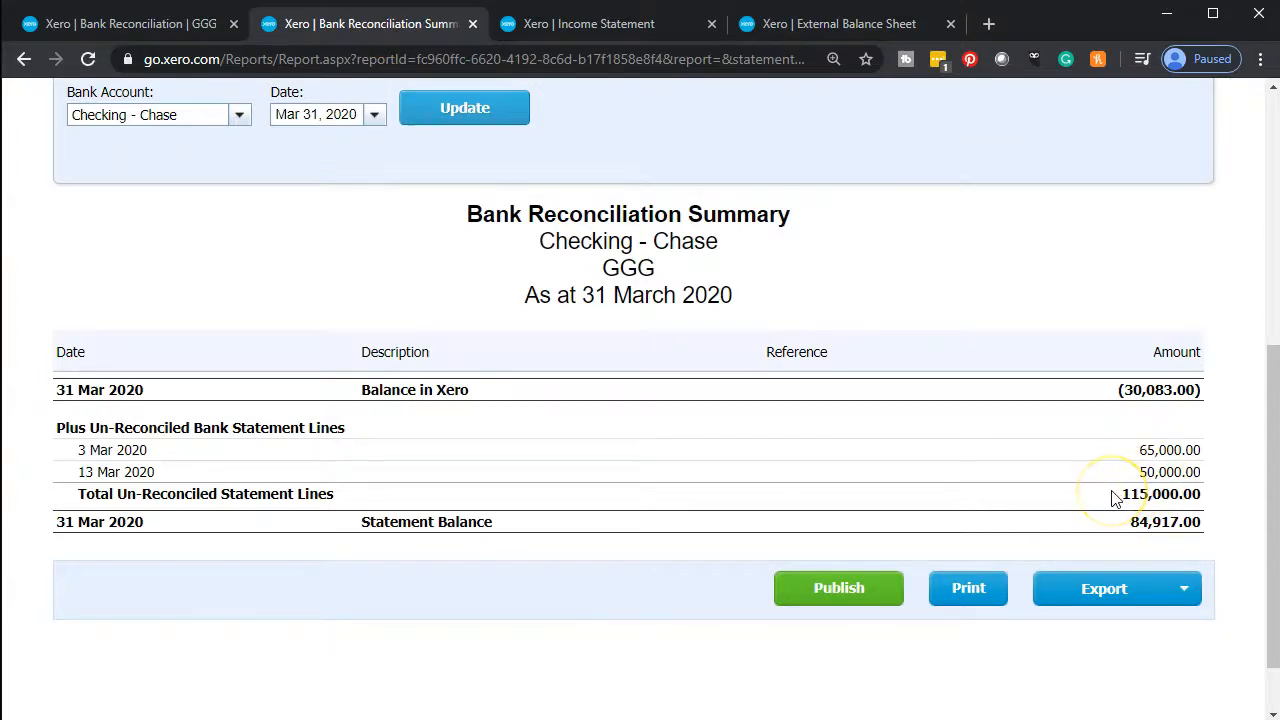
scroll(1000, 450, "up", 1)
left_click(460, 212)
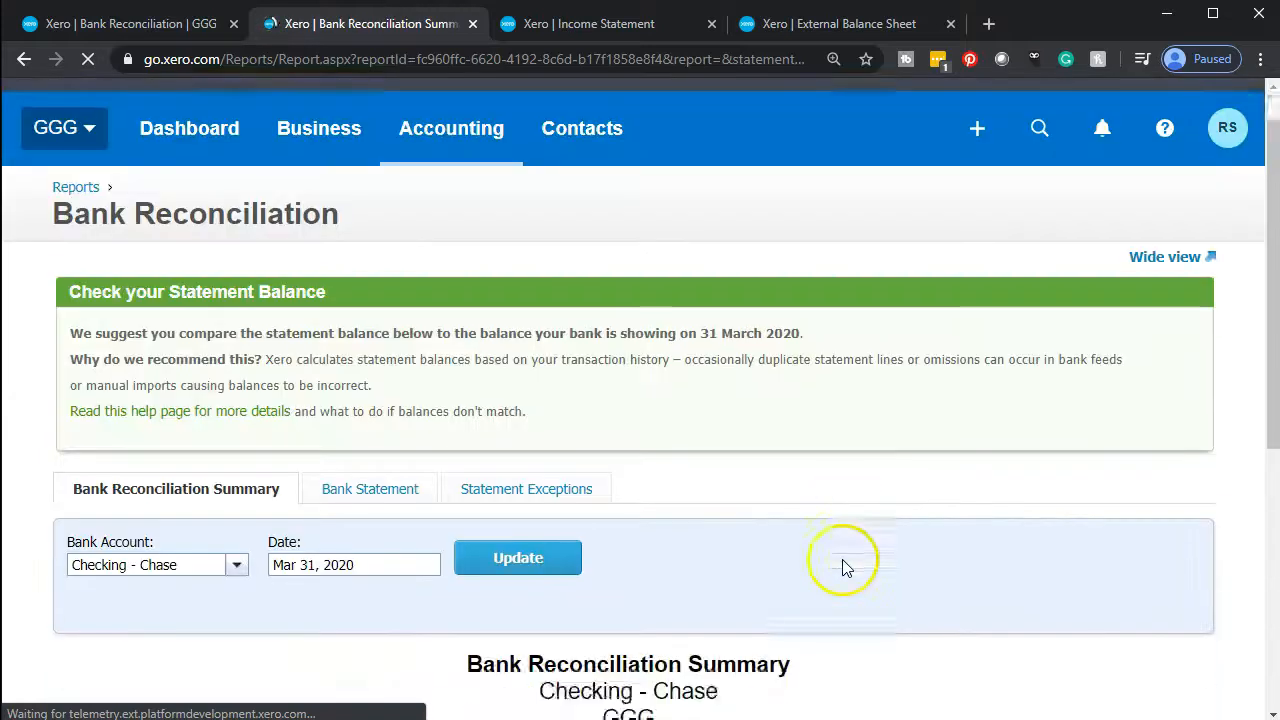
scroll(843, 567, "down", 5)
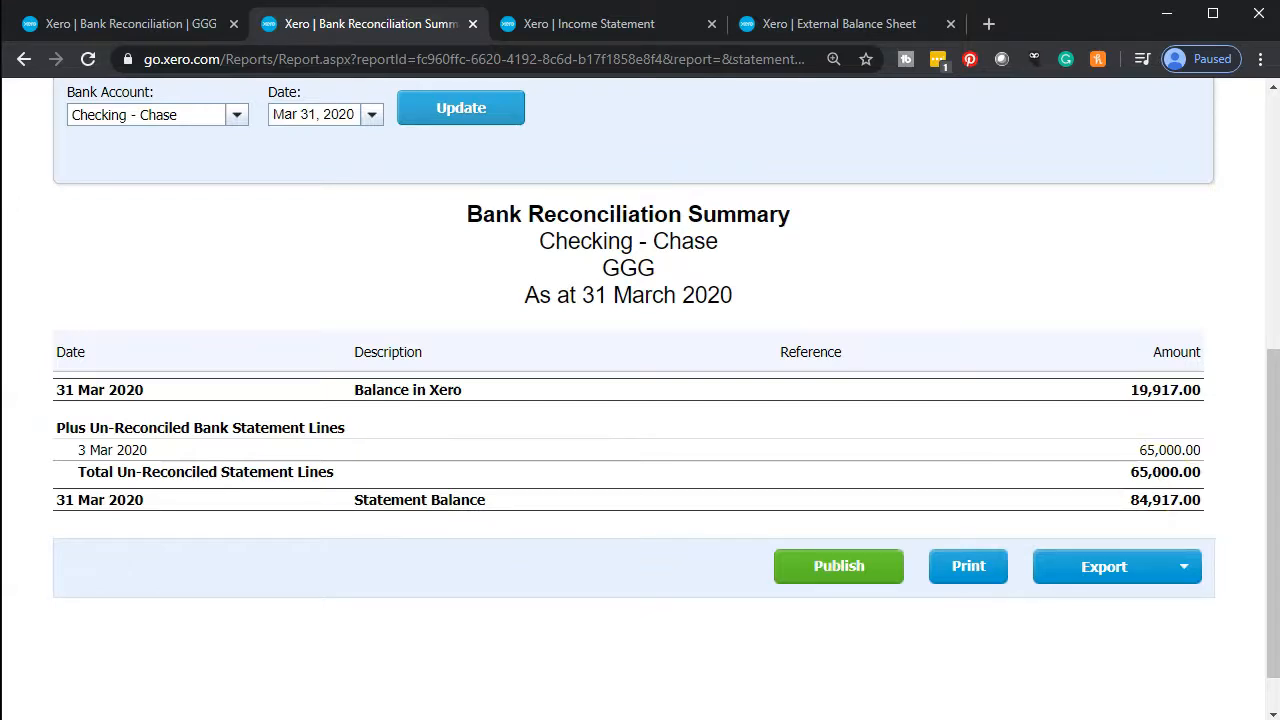
left_click(551, 694)
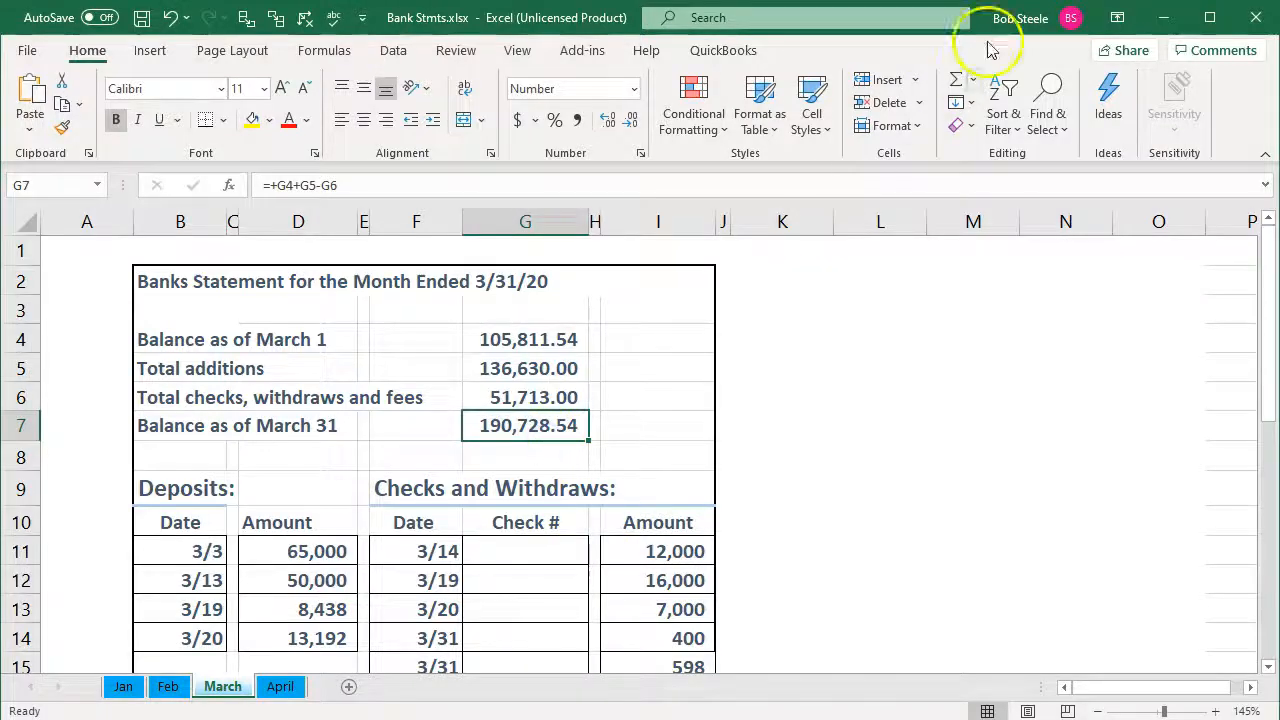
left_click(1162, 22)
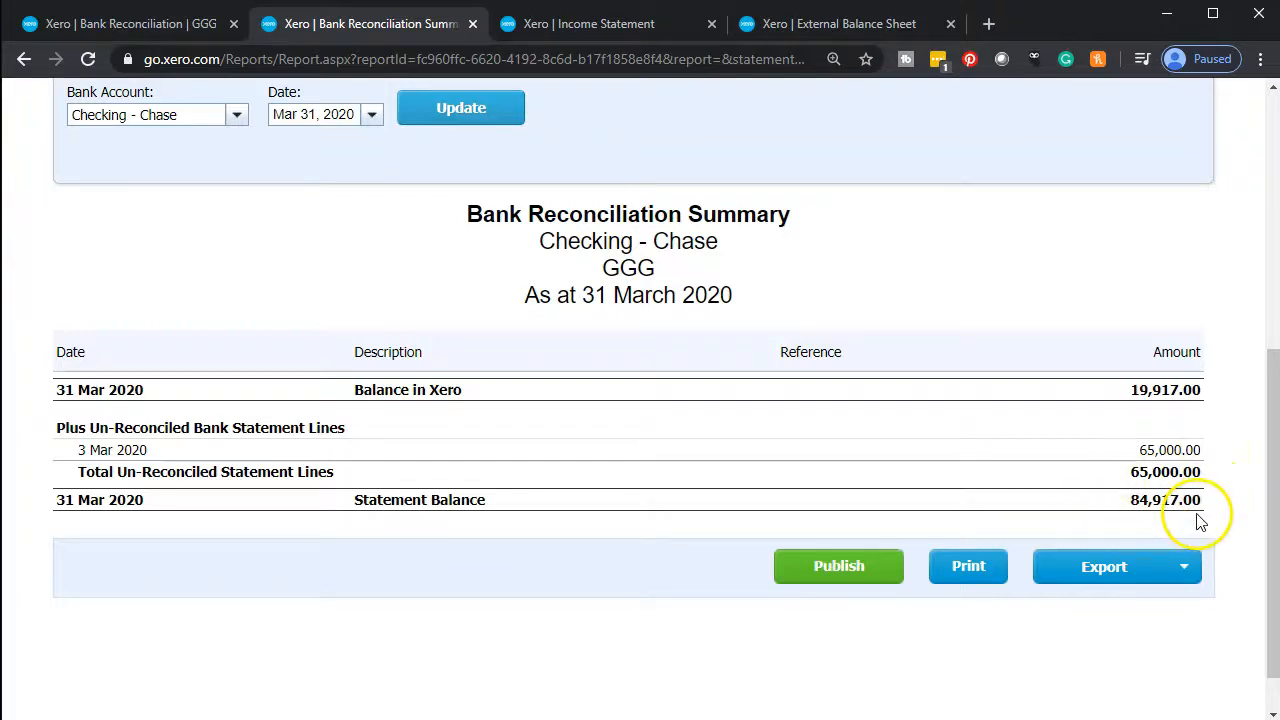
- Return to the Checking - Chase account's reconciliation page and open its bank statement lines
scroll(143, 471, "up", 5)
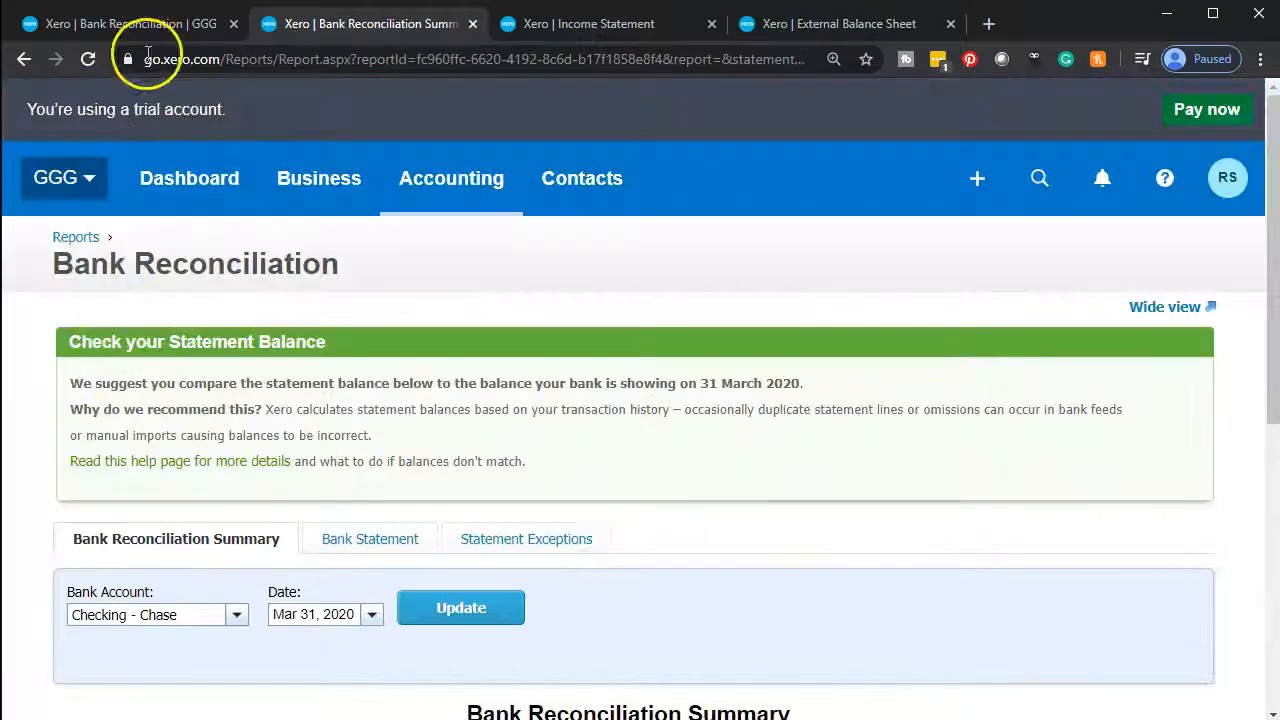
left_click(140, 23)
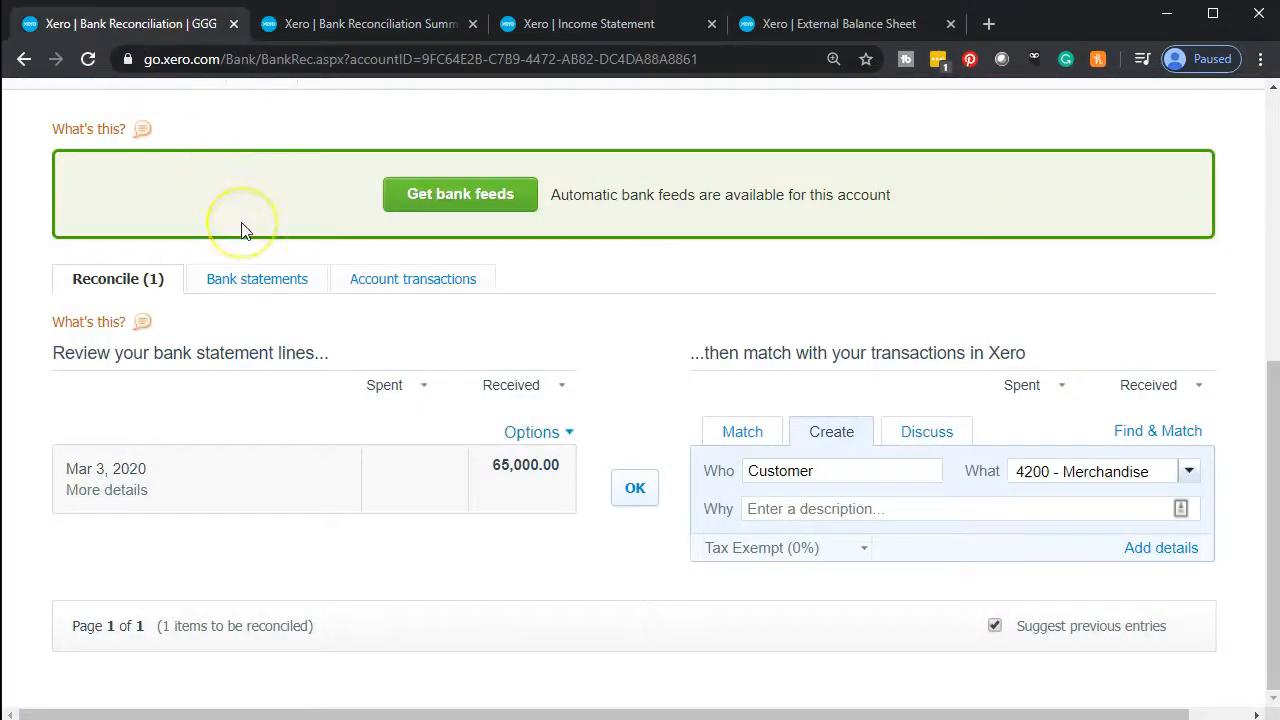
left_click(269, 284)
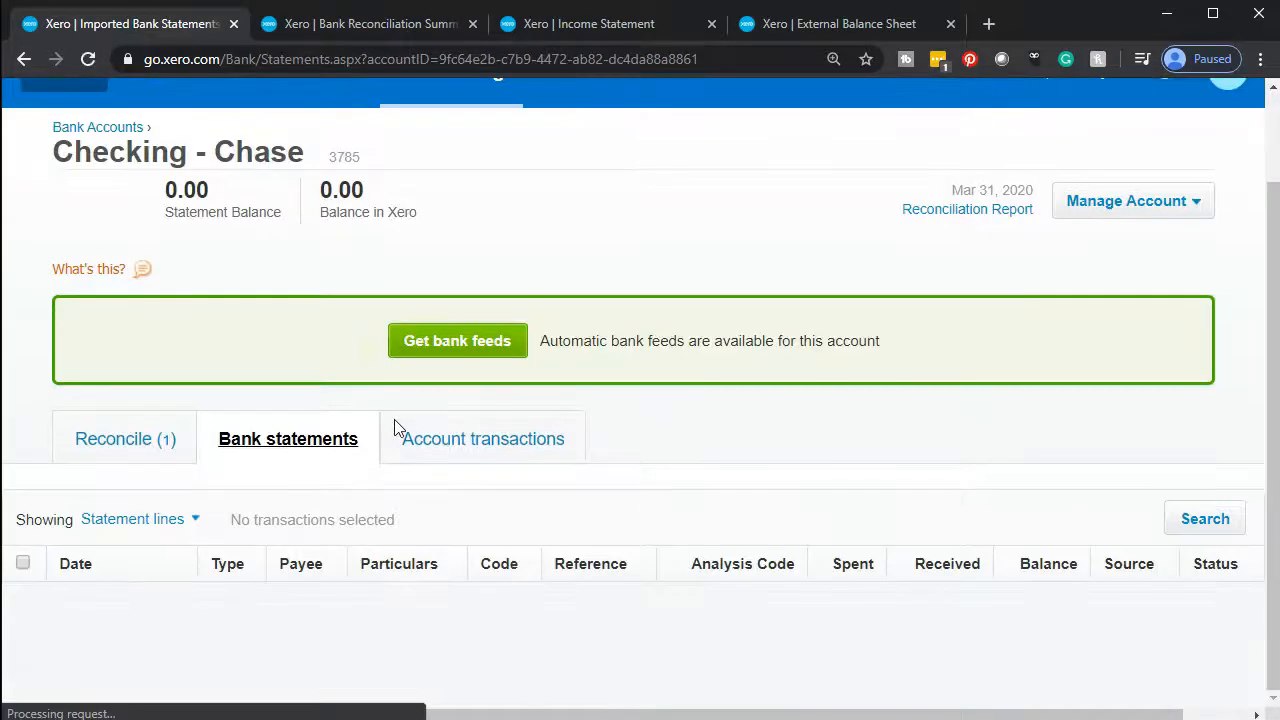
- Check the reconciliation status of the imported Checking - Chase bank statement lines down to the earliest March 2020 entry
scroll(694, 394, "down", 4)
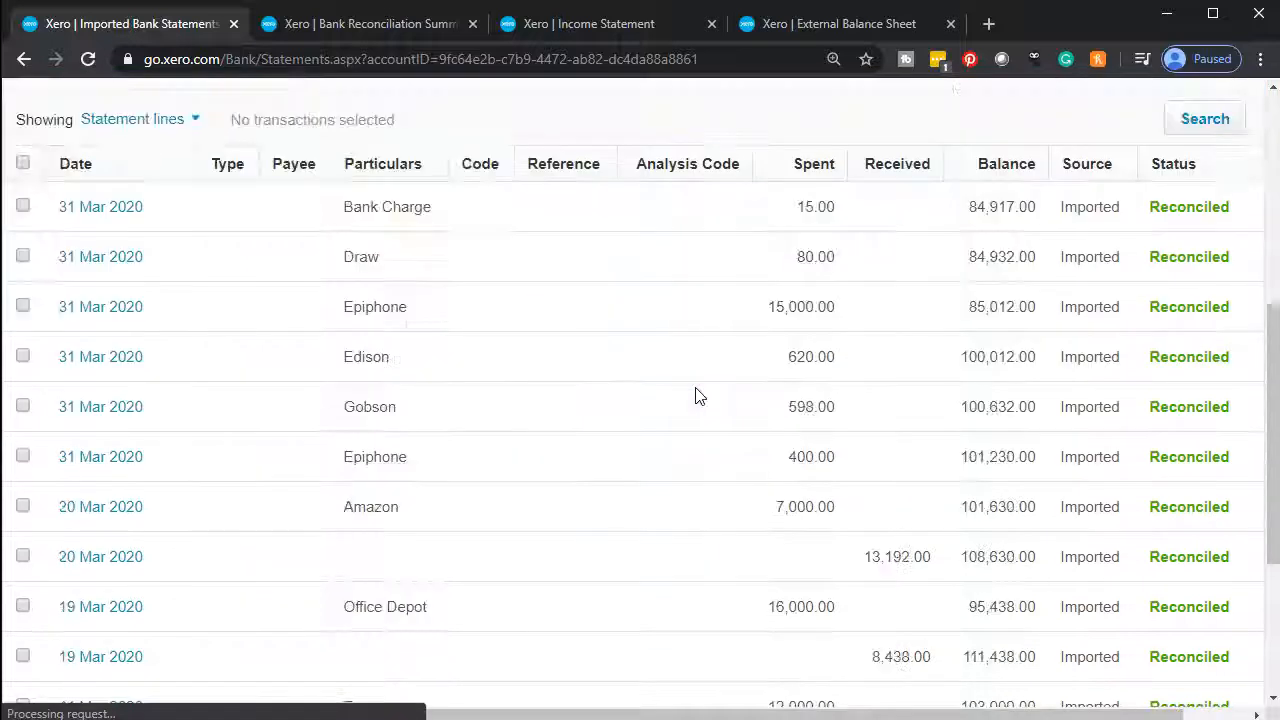
scroll(697, 395, "down", 2)
scroll(698, 396, "up", 2)
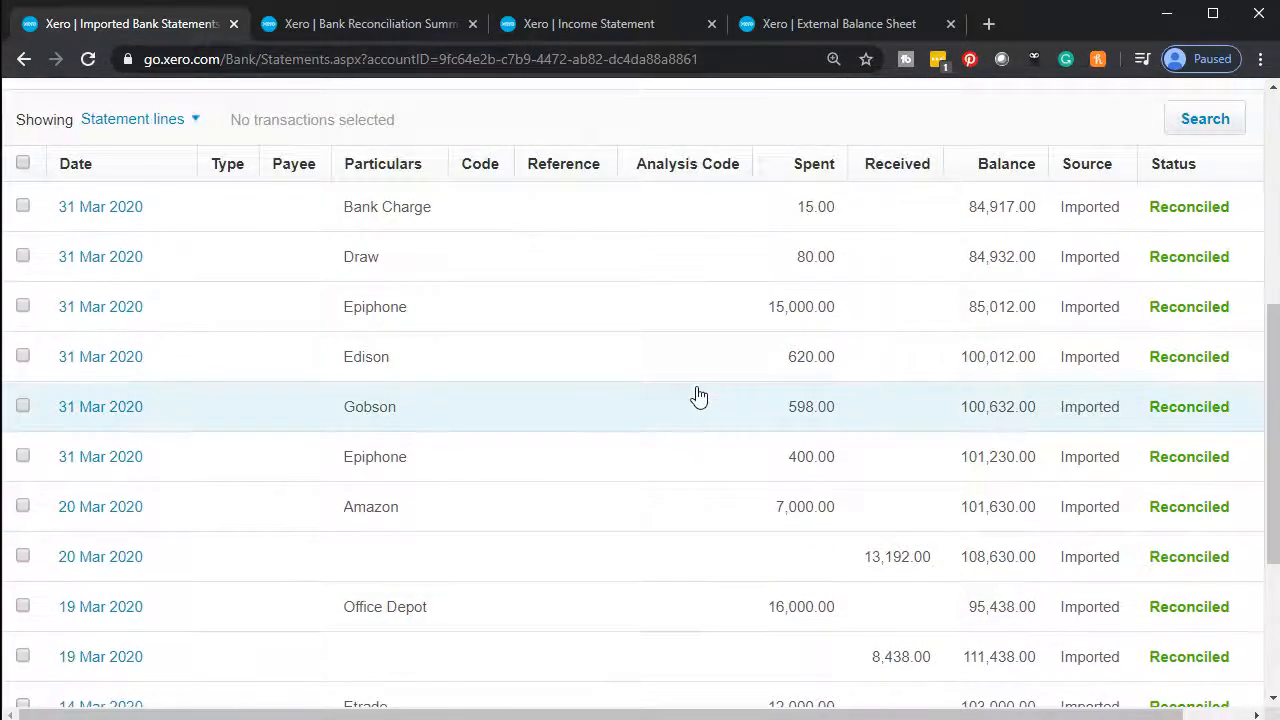
scroll(697, 396, "down", 2)
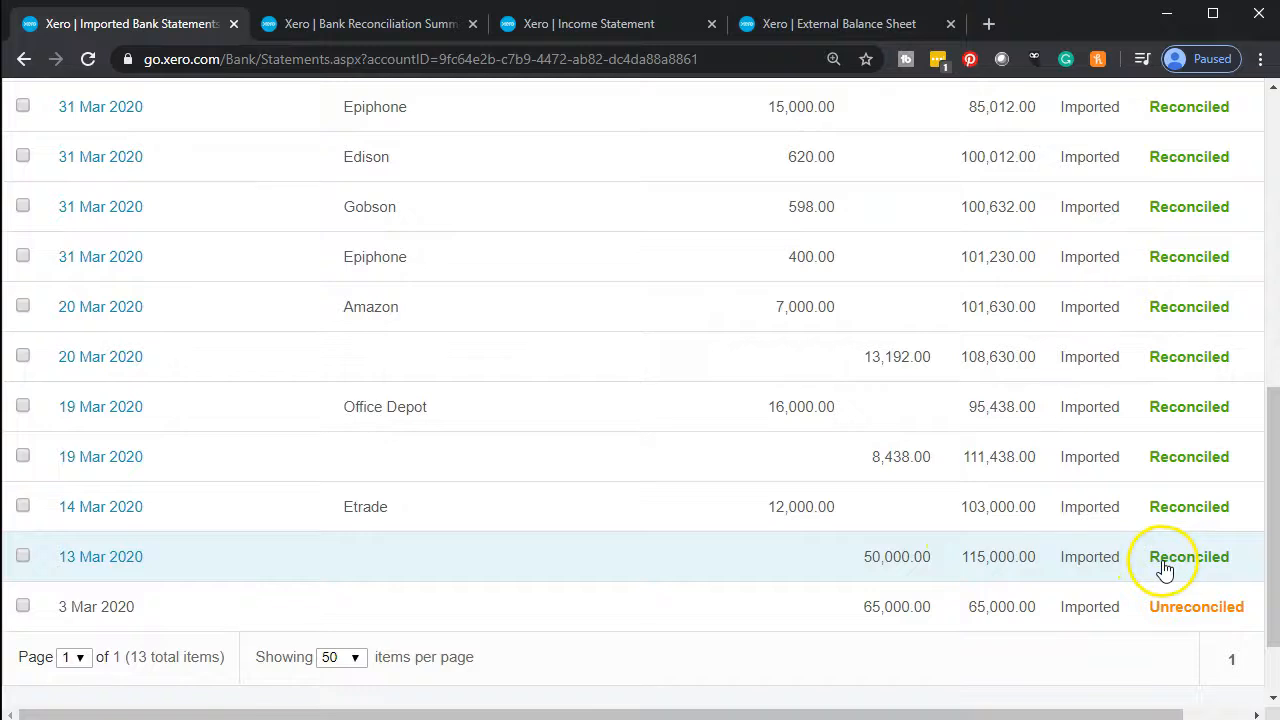
- Open the Checking - Chase account transactions and review their balances and statuses down to the earliest entry
scroll(1160, 568, "up", 5)
left_click(447, 363)
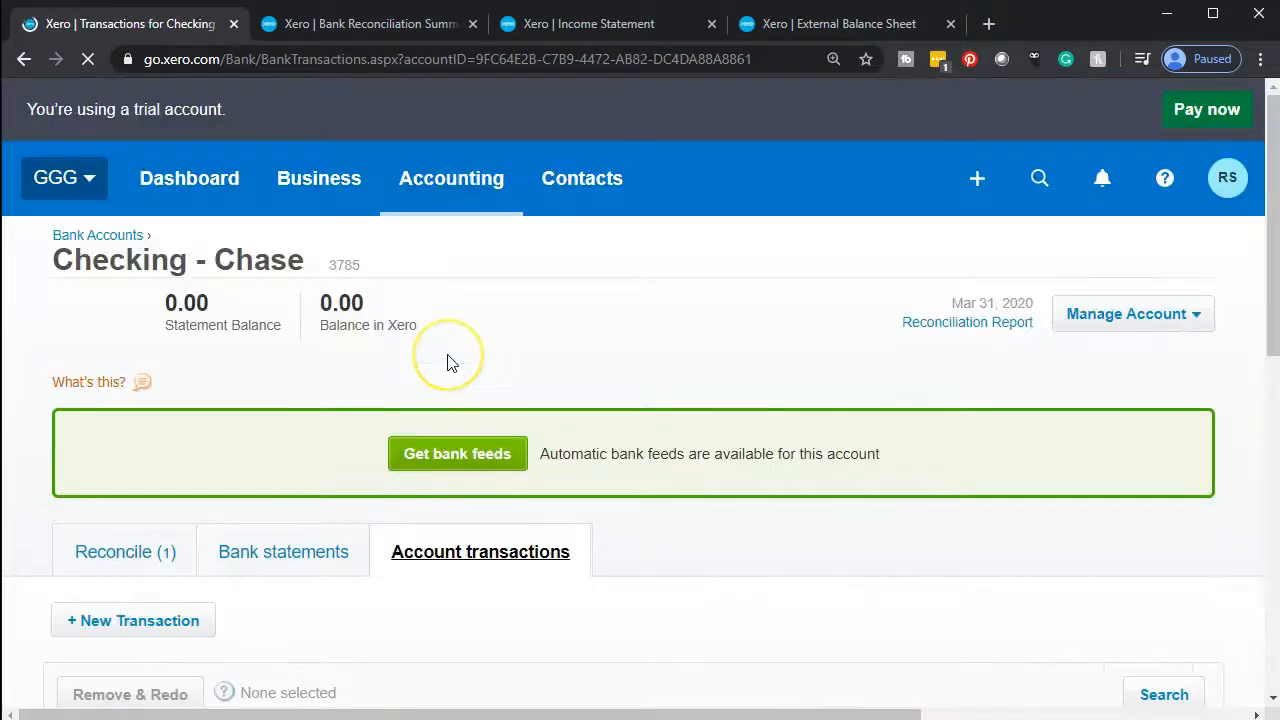
scroll(449, 363, "down", 5)
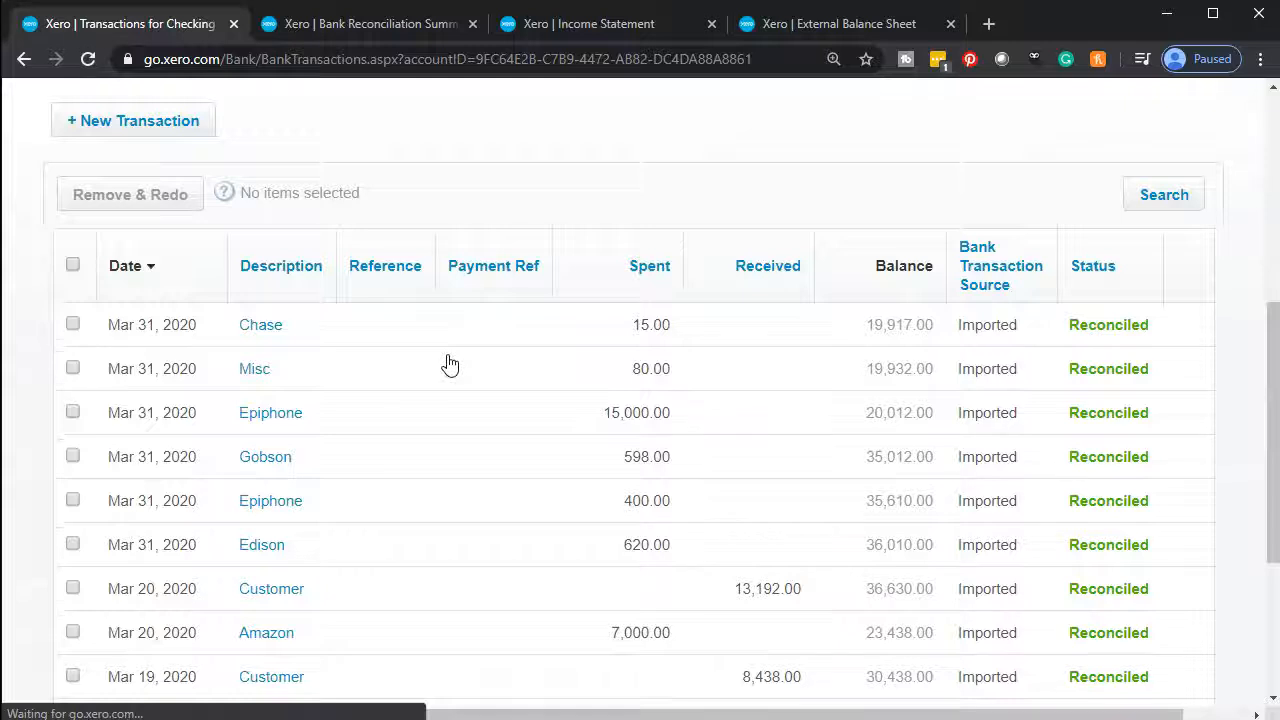
scroll(449, 363, "down", 3)
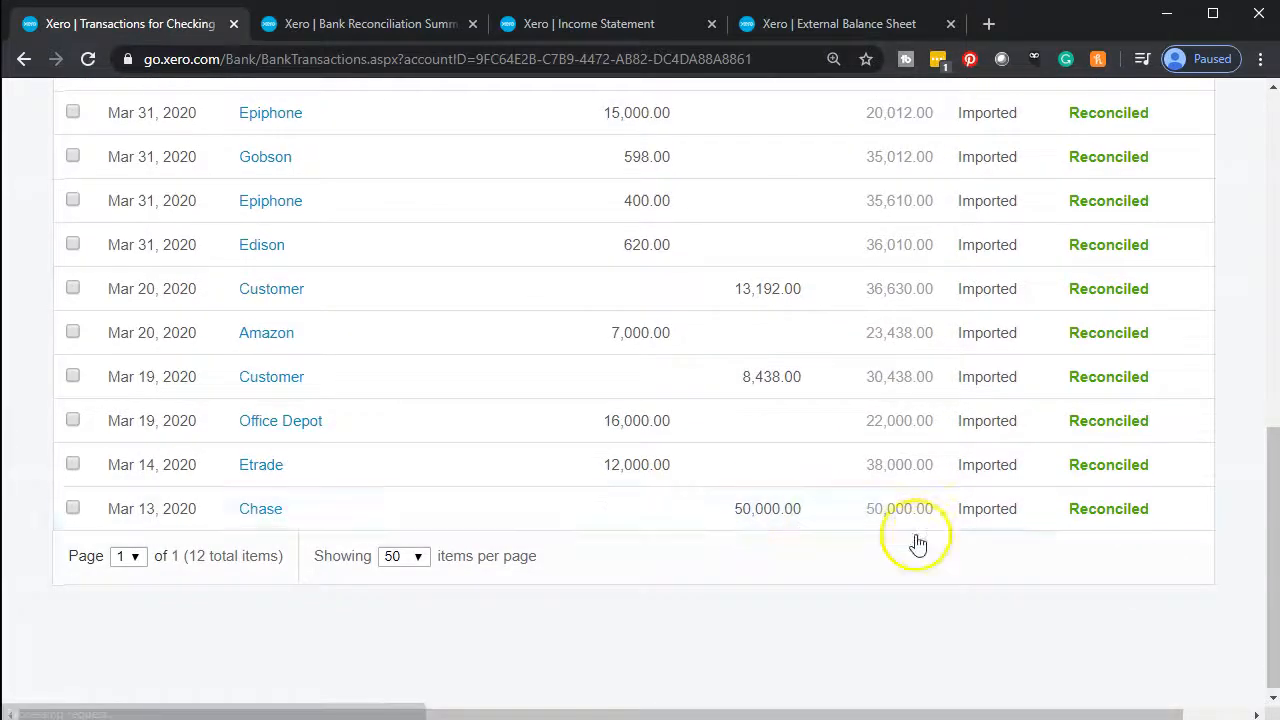